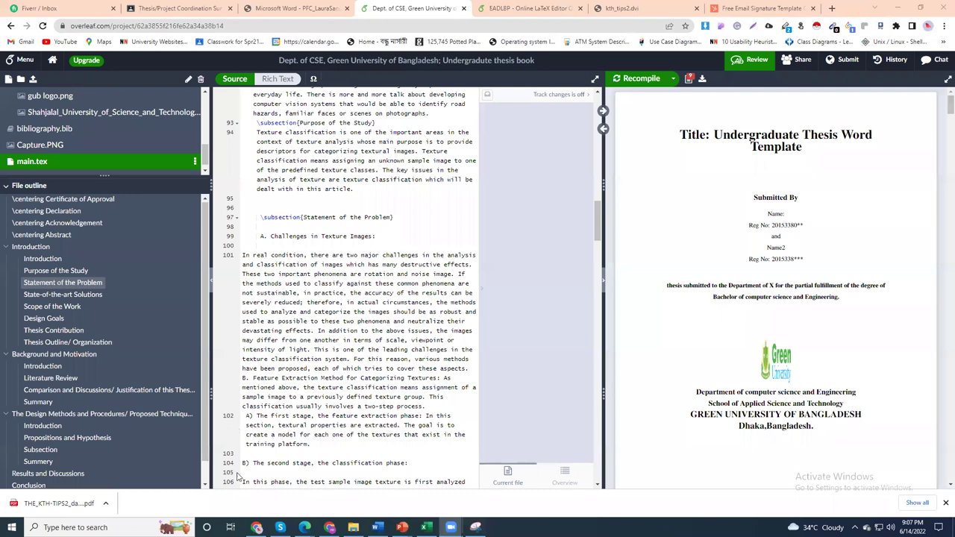
- Open a new empty Chrome tab showing the Google start page
key("ctrl+t")
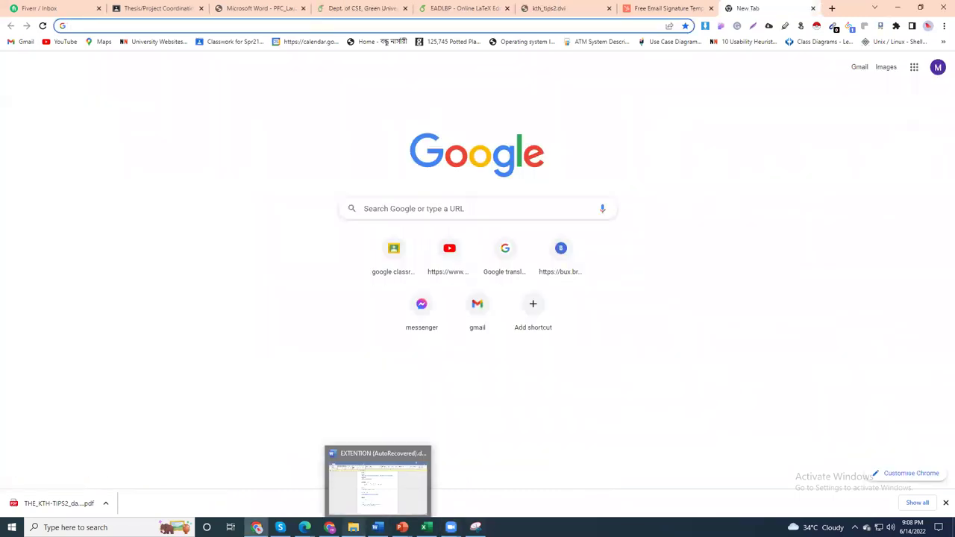
mouse_move(403, 527)
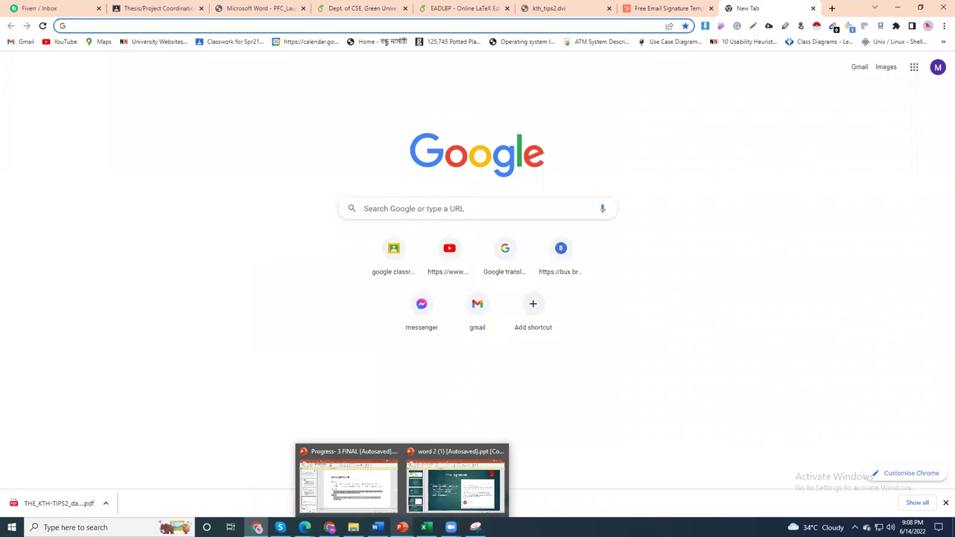
- Copy Endai's LinkedIn URL from cell A2 of lead generation.xlsx and return to Chrome
left_click(425, 528)
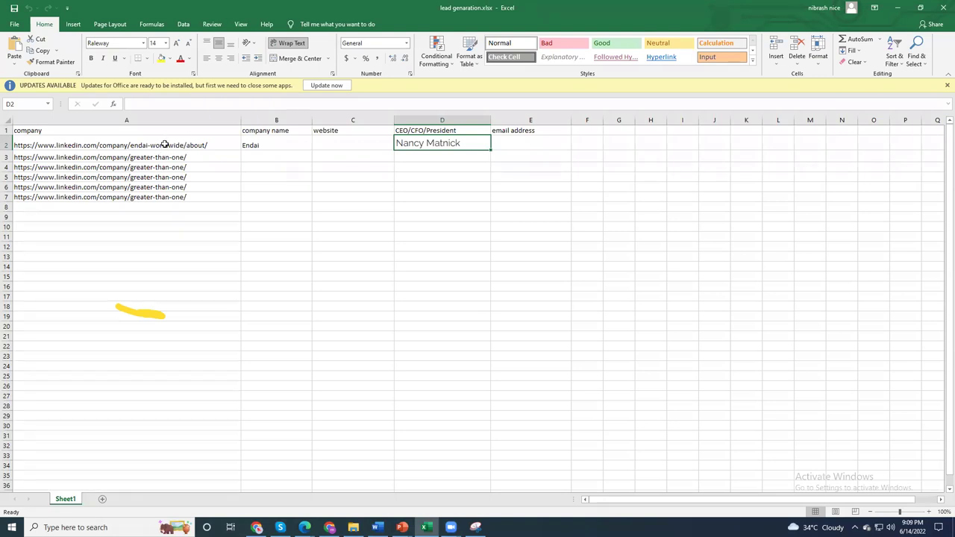
left_click(165, 144)
key("ctrl+c")
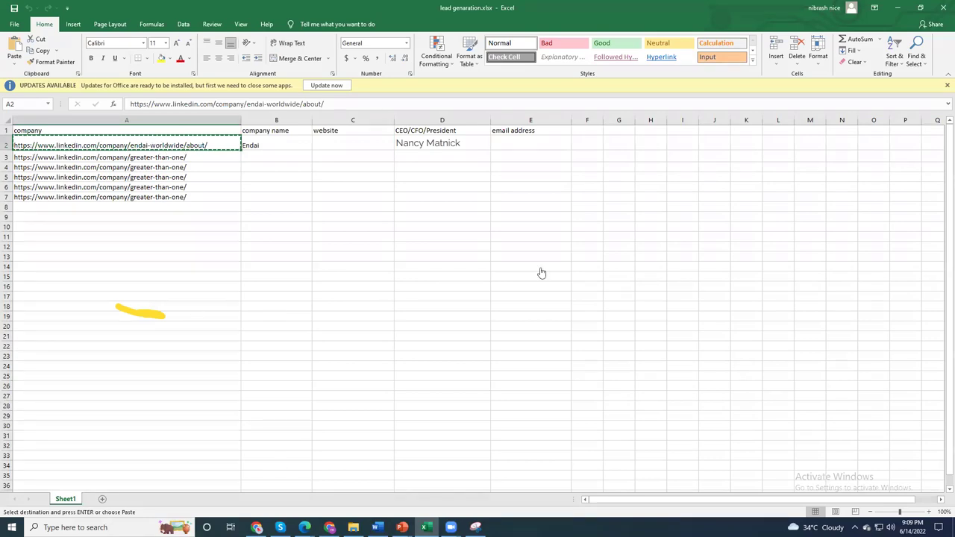
key("alt+Tab")
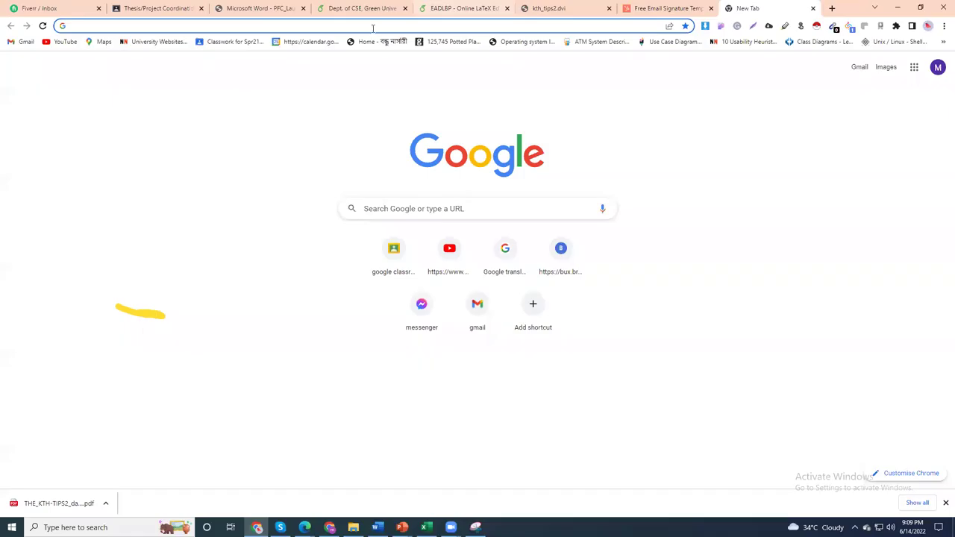
- Load Endai's LinkedIn About page from the copied URL
left_click(373, 26)
key("ctrl+v")
key("Return")
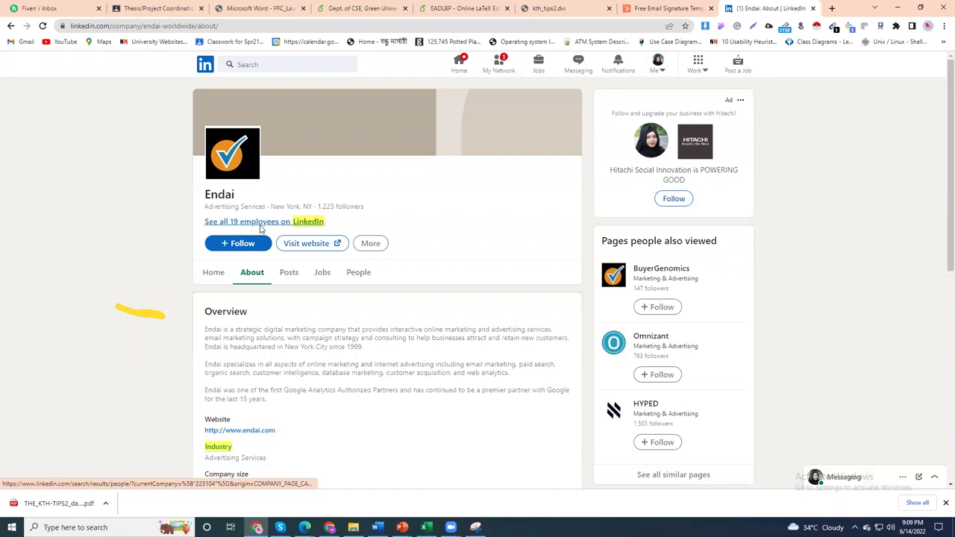
- Scroll through the company details on Endai's About page, then return to the spreadsheet
scroll(260, 229, "down", 2)
scroll(258, 229, "down", 4)
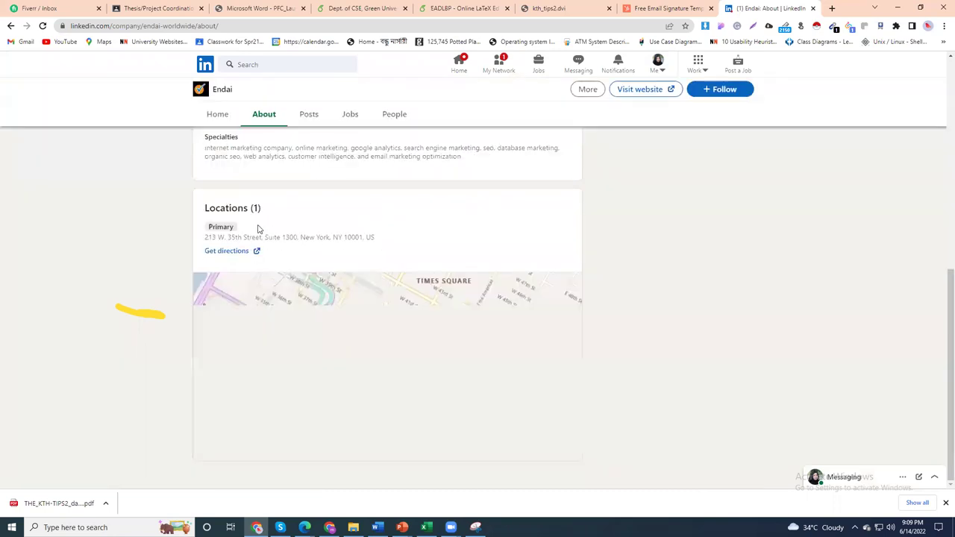
scroll(258, 230, "up", 2)
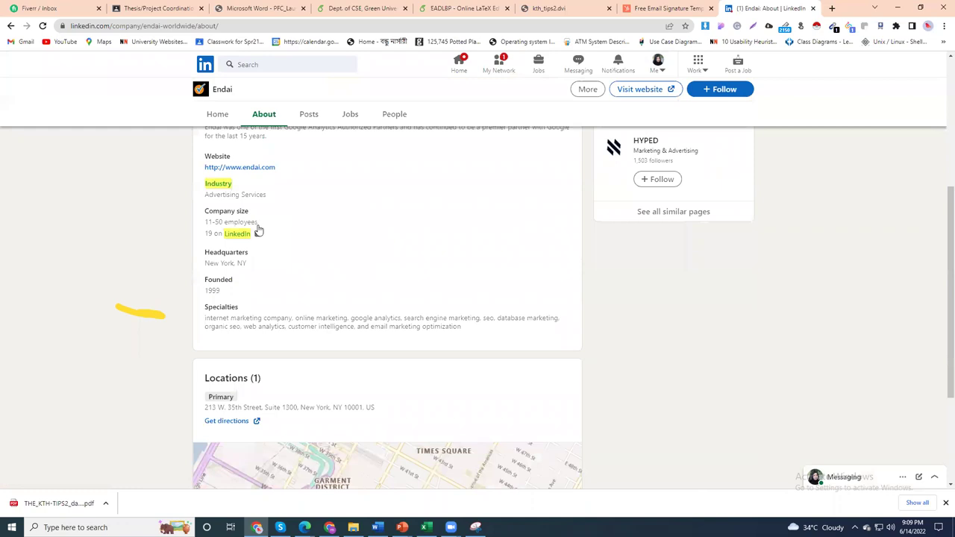
scroll(258, 229, "up", 3)
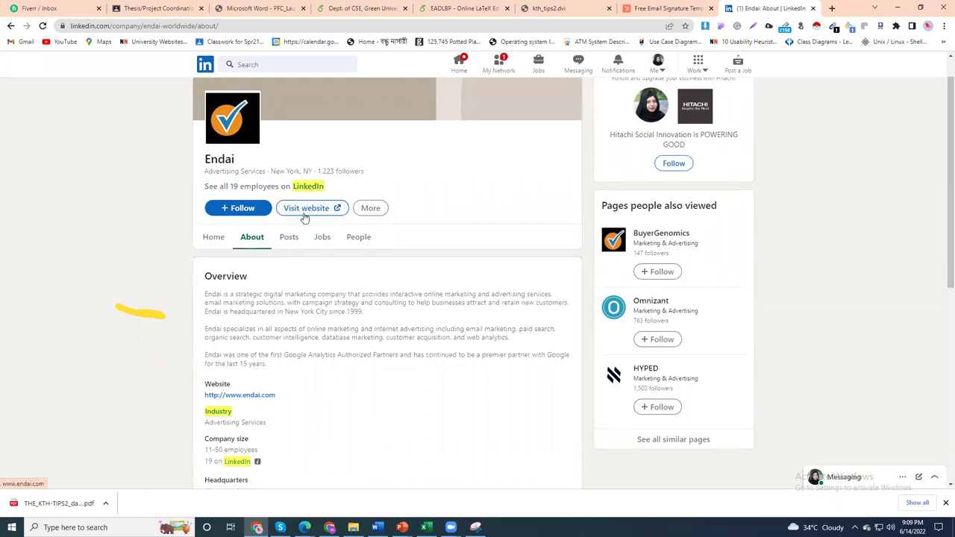
scroll(304, 217, "down", 1)
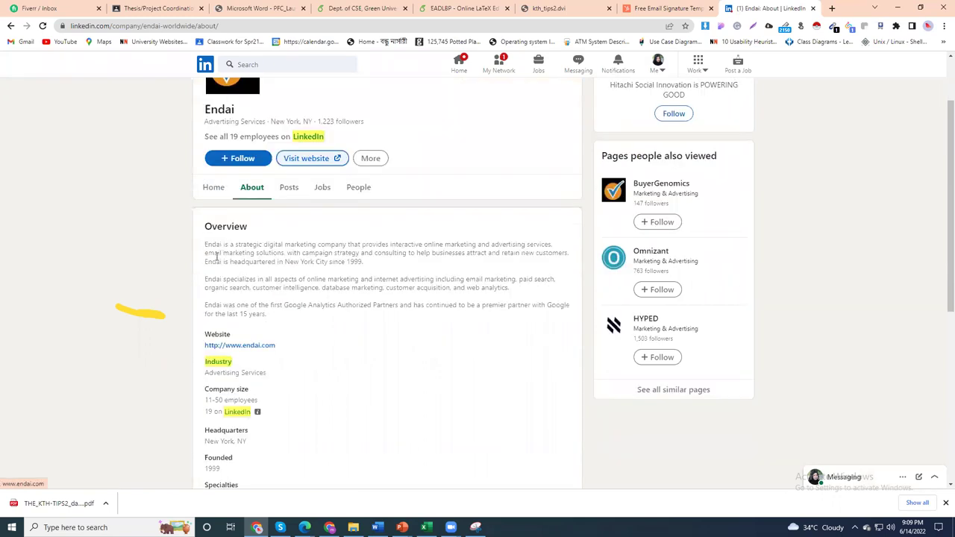
left_click_drag(221, 261, 215, 244)
left_click_drag(262, 303, 262, 303)
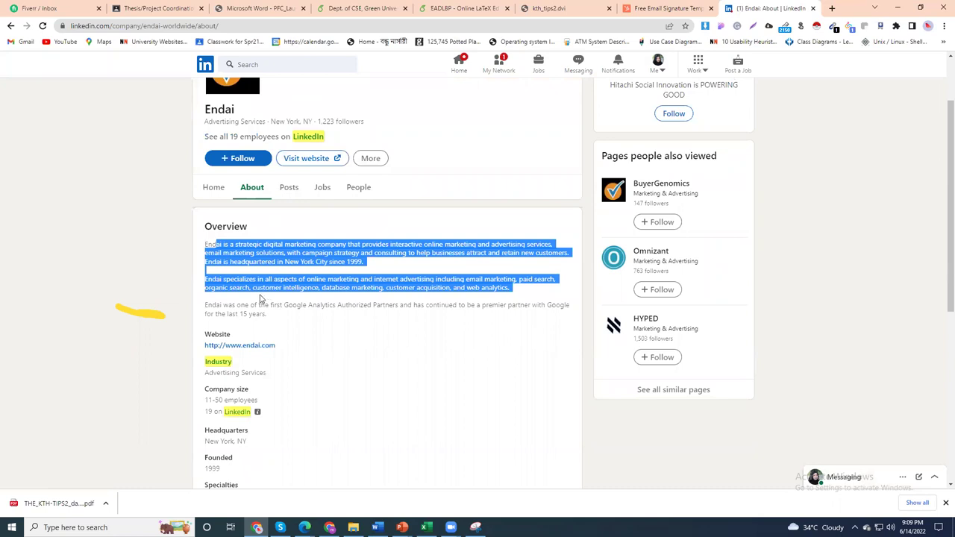
scroll(224, 252, "down", 2)
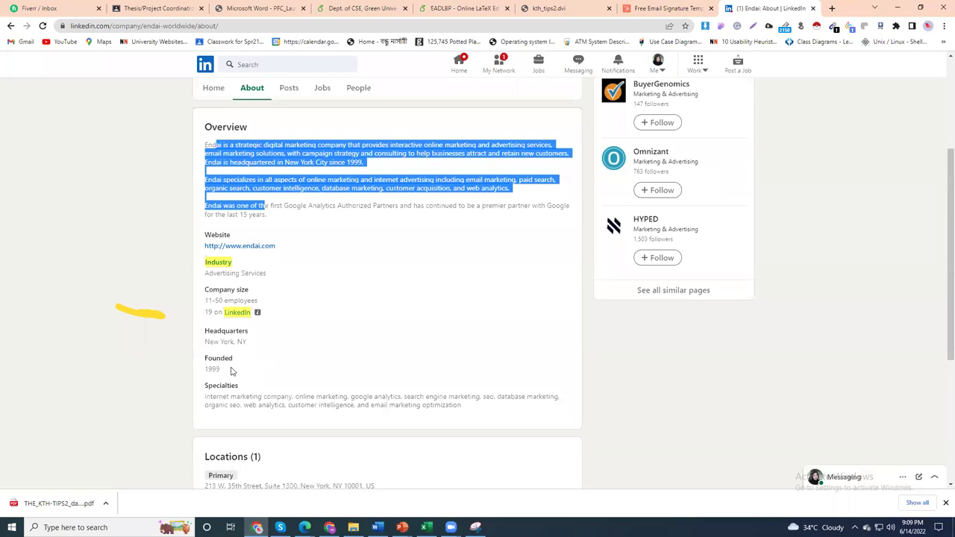
scroll(254, 340, "down", 3)
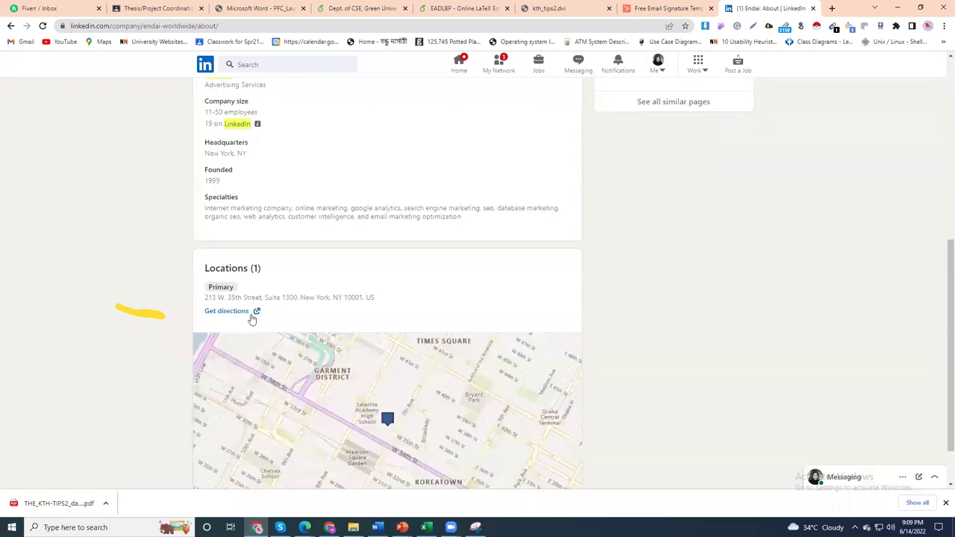
scroll(422, 298, "down", 1)
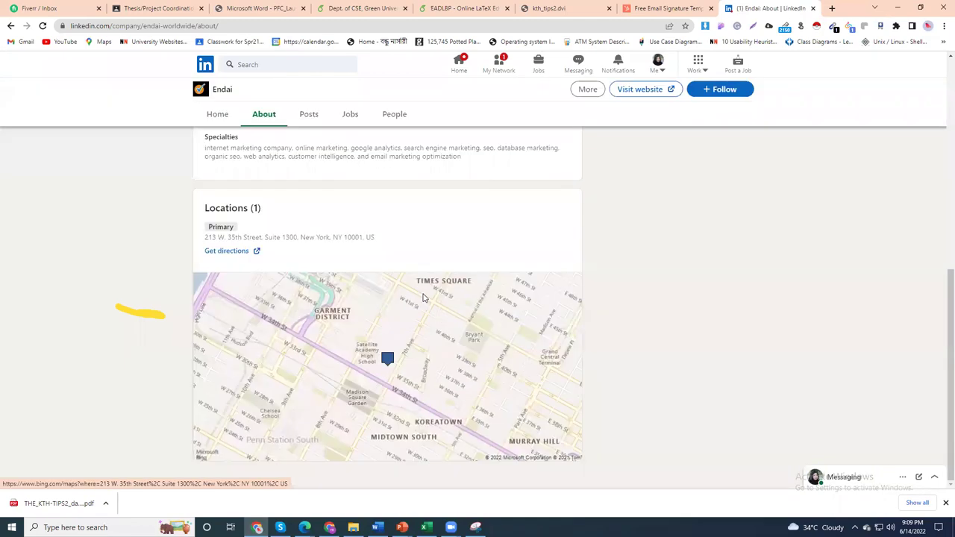
scroll(422, 298, "up", 5)
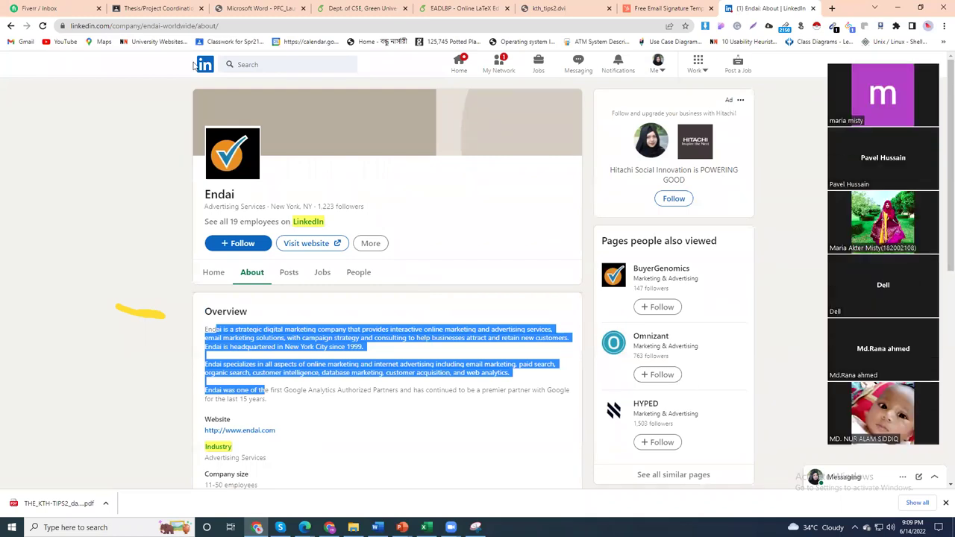
key("alt+Tab")
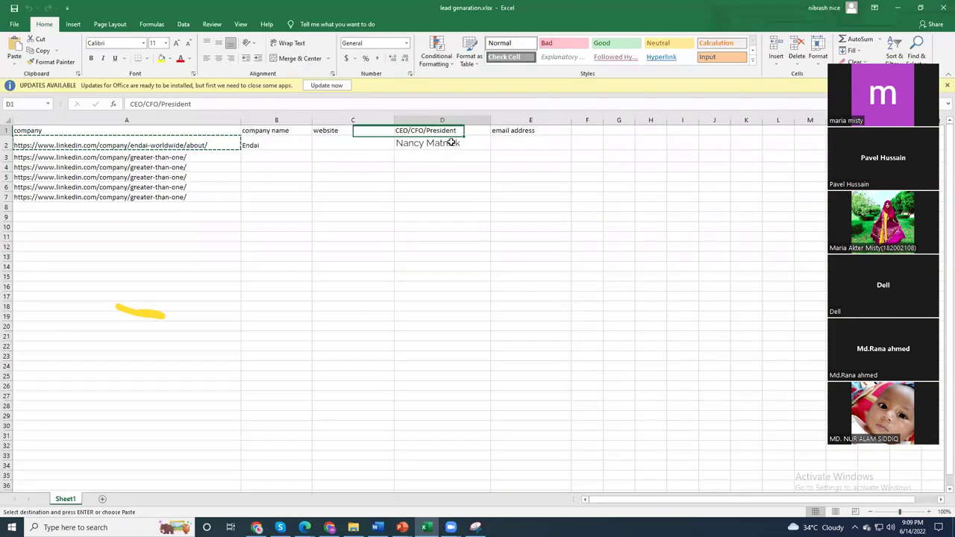
- Append '/owner' to the D1 header so it reads CEO/CFO/President/owner
left_click(451, 139)
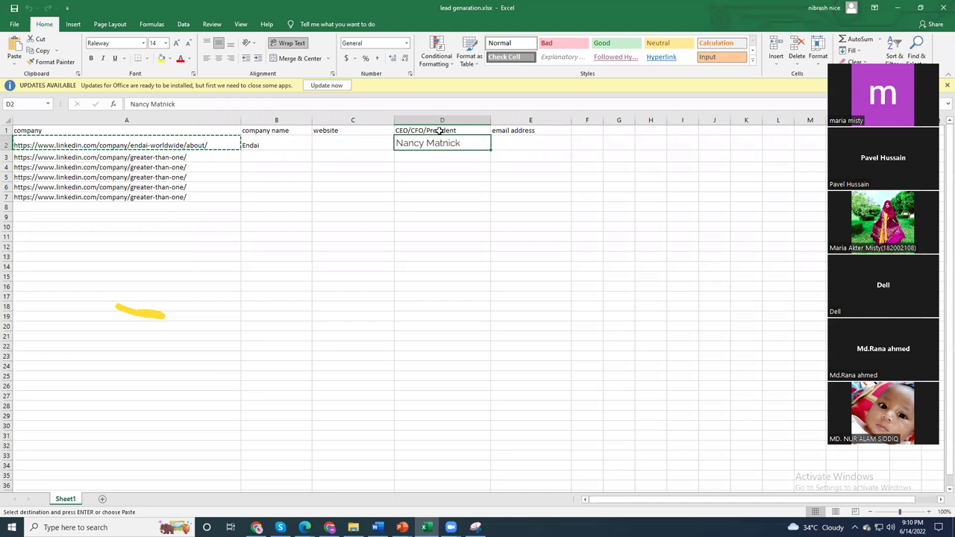
left_click(440, 131)
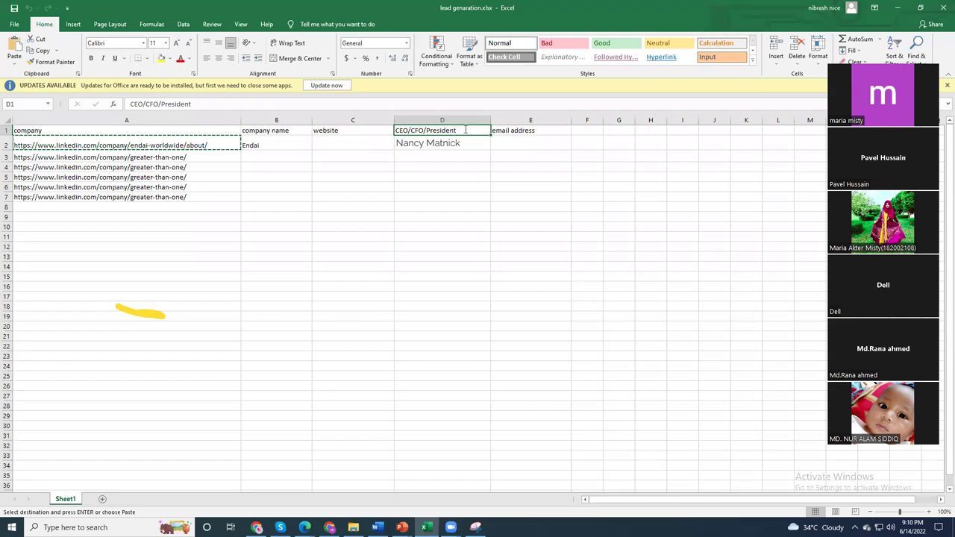
double_click(463, 130)
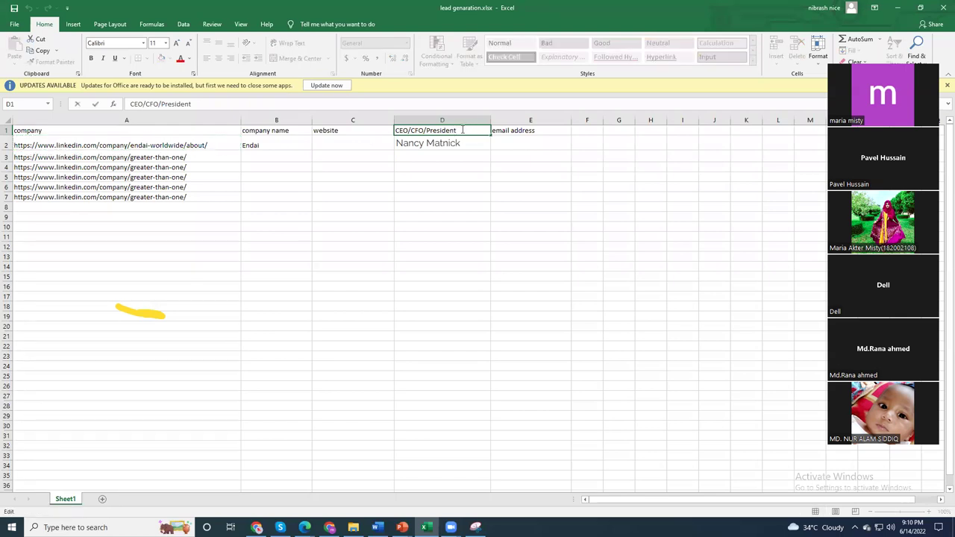
type("/owe")
key("BackSpace")
key("BackSpace")
key("BackSpace")
type("o")
type("w")
type("ner")
key("Return")
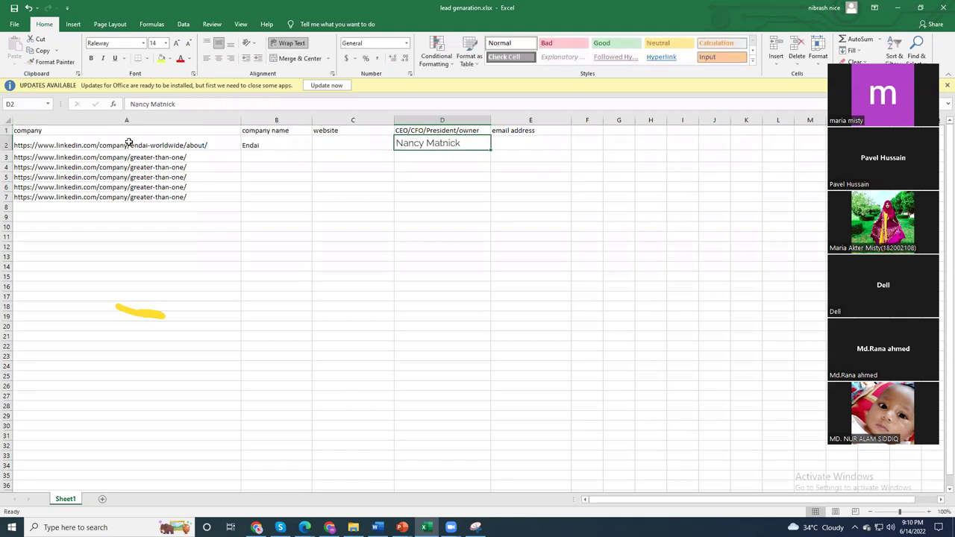
- Select the empty website cell C2 and switch back to Endai's LinkedIn page
left_click(257, 144)
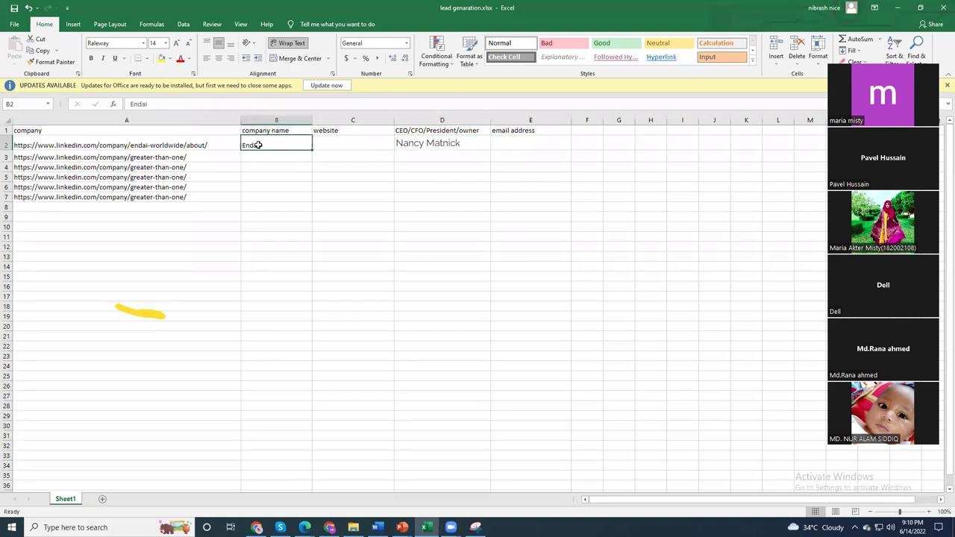
left_click(329, 143)
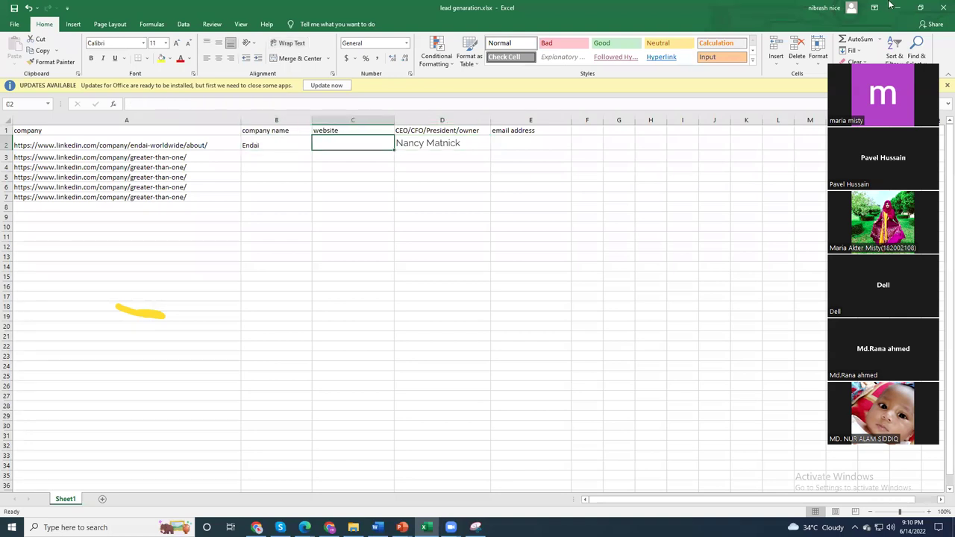
key("alt+Tab")
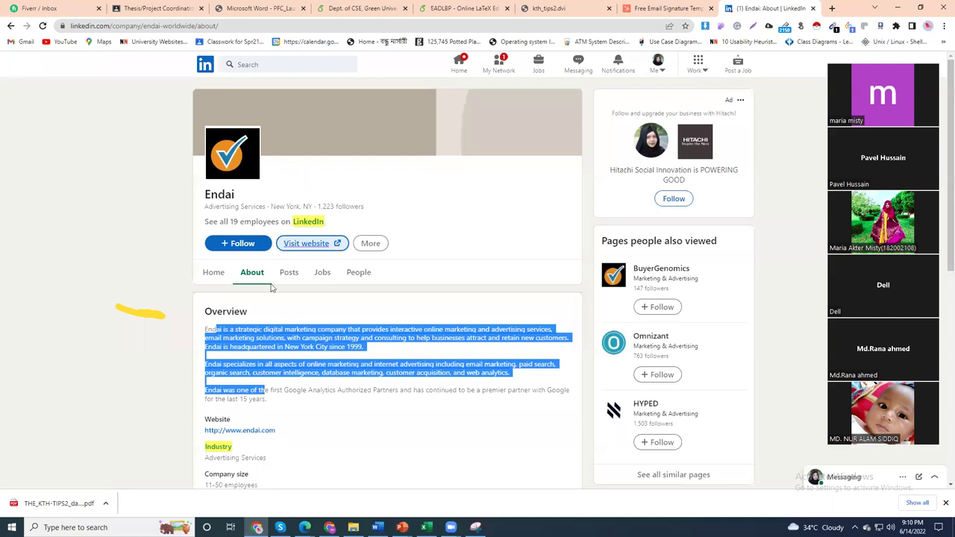
scroll(273, 289, "down", 2)
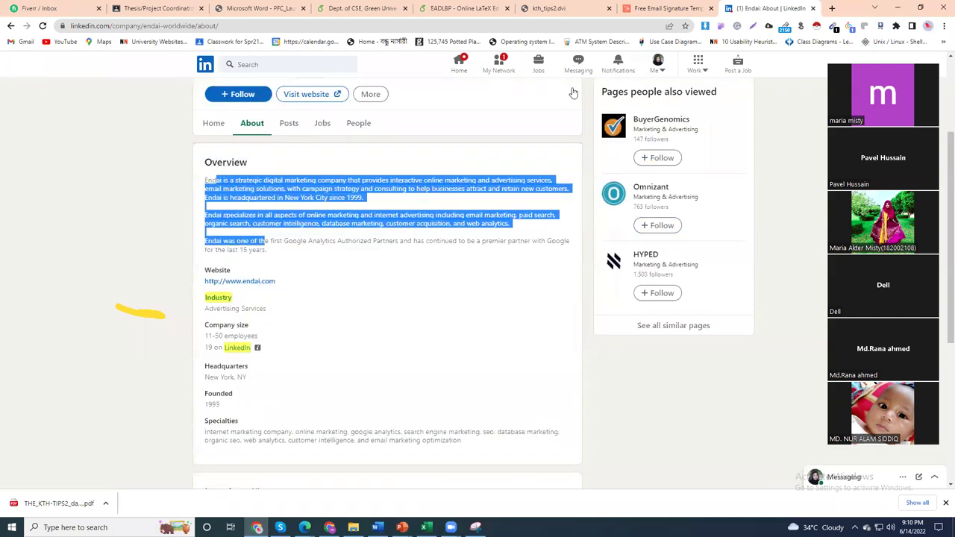
left_click(272, 283)
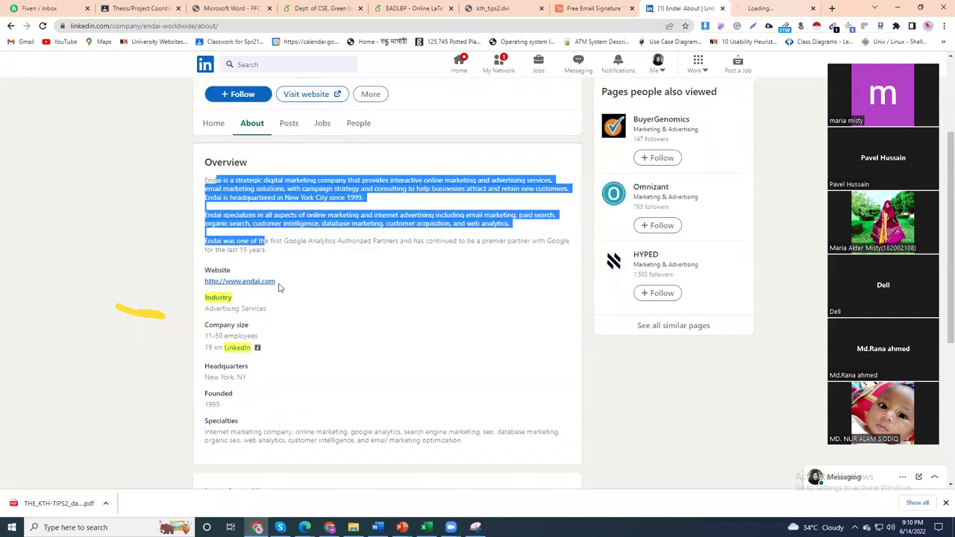
triple_click(201, 284)
key("ctrl+c")
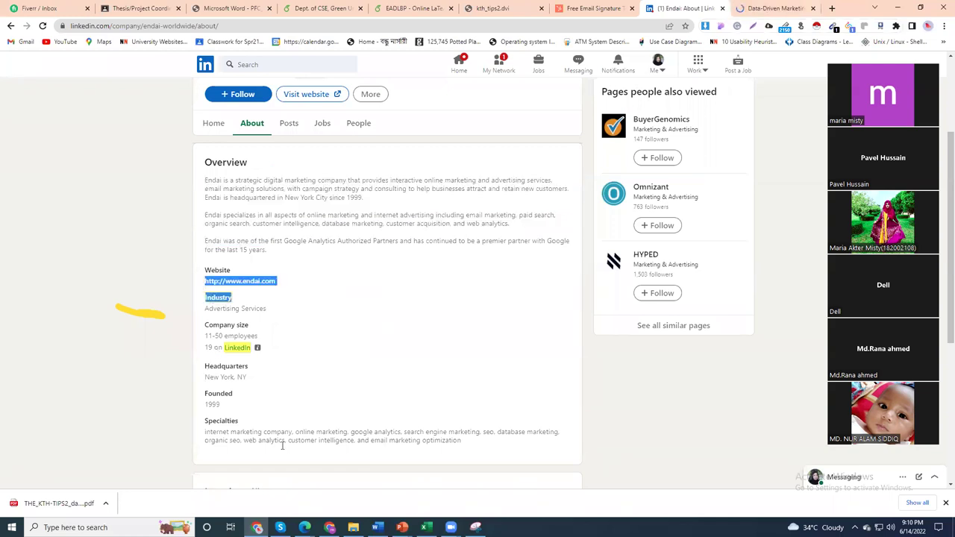
left_click(376, 526)
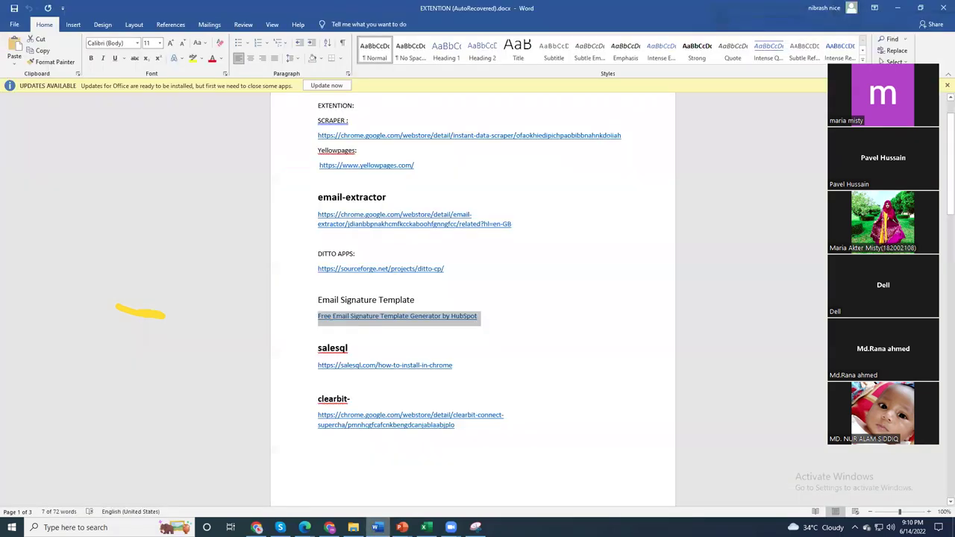
key("alt+Tab")
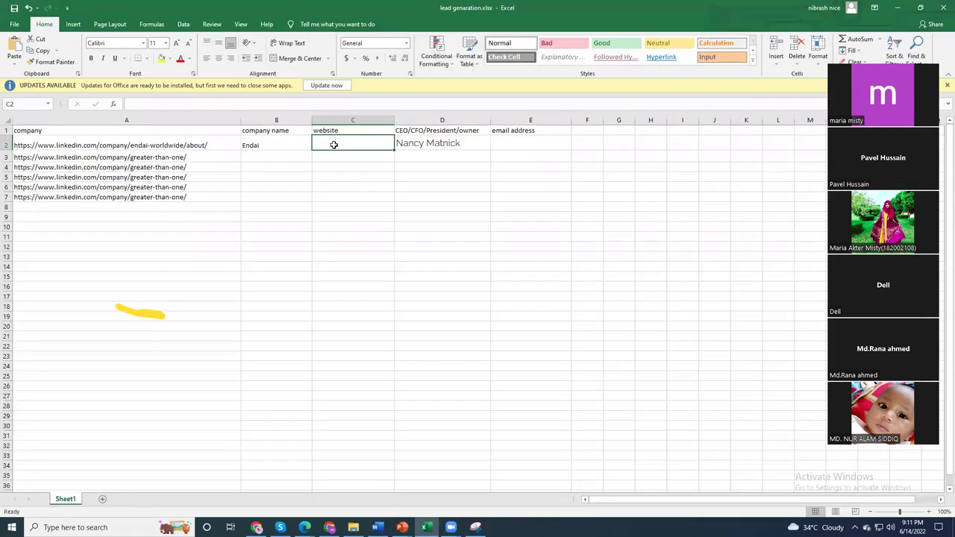
key("ctrl+v")
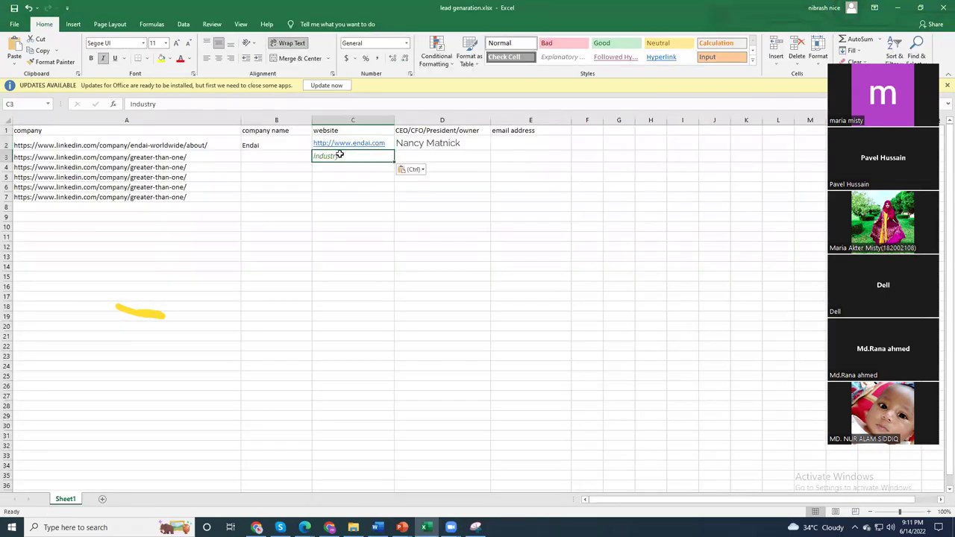
key("BackSpace")
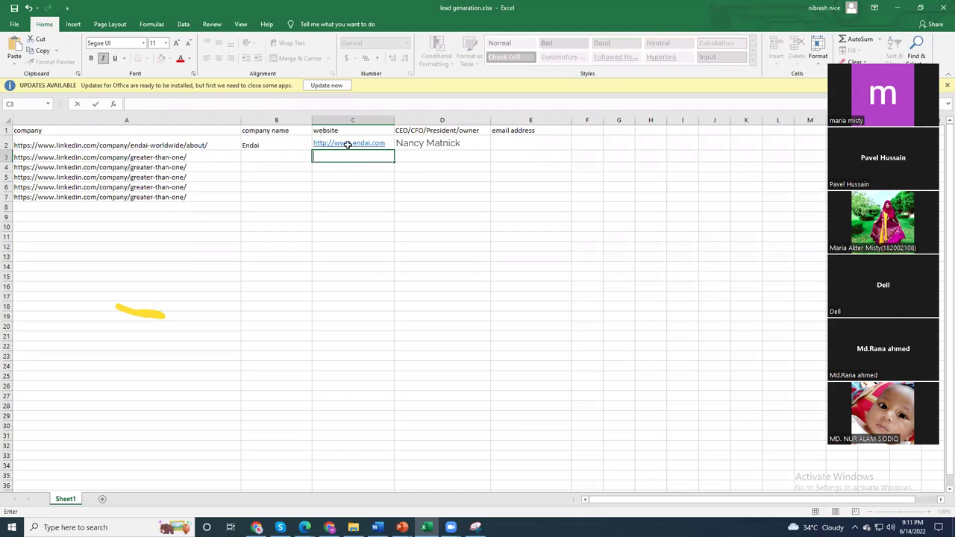
- Check the company name and the header row up to 'email address', then minimize Excel
left_click(266, 145)
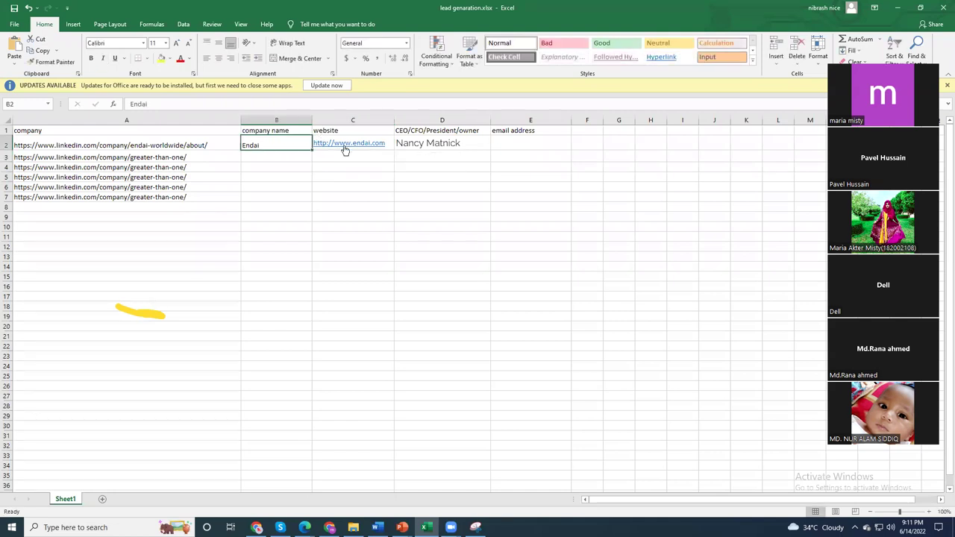
key("Up")
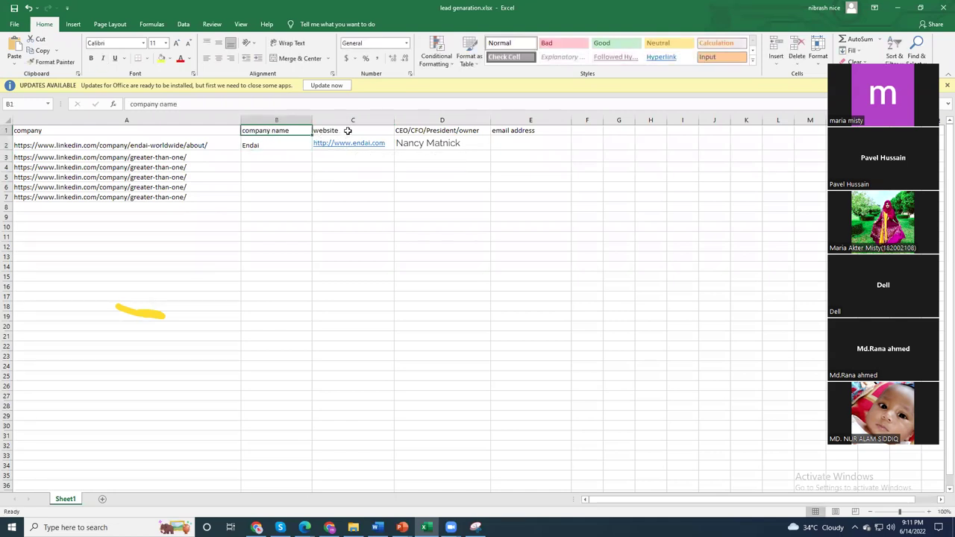
key("Right")
key("Right")
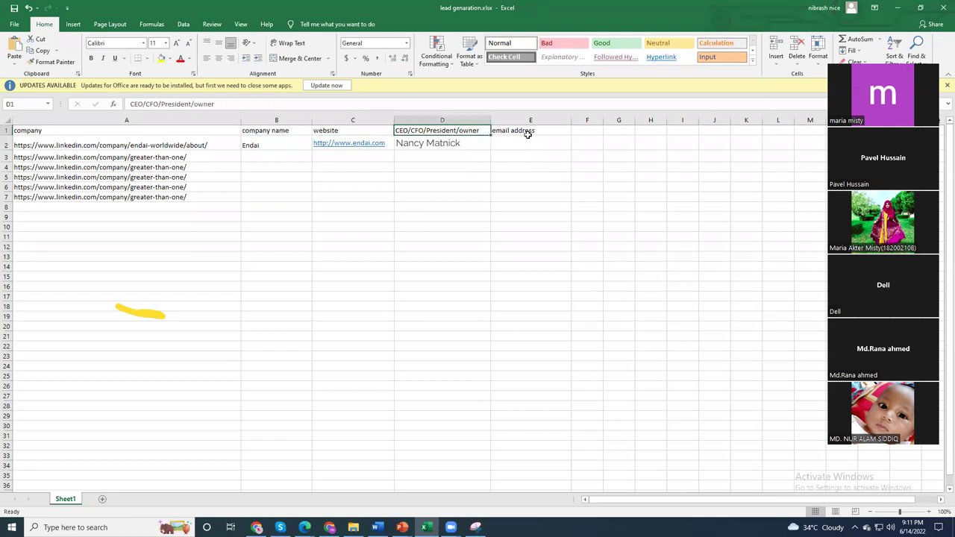
key("Right")
left_click(589, 131)
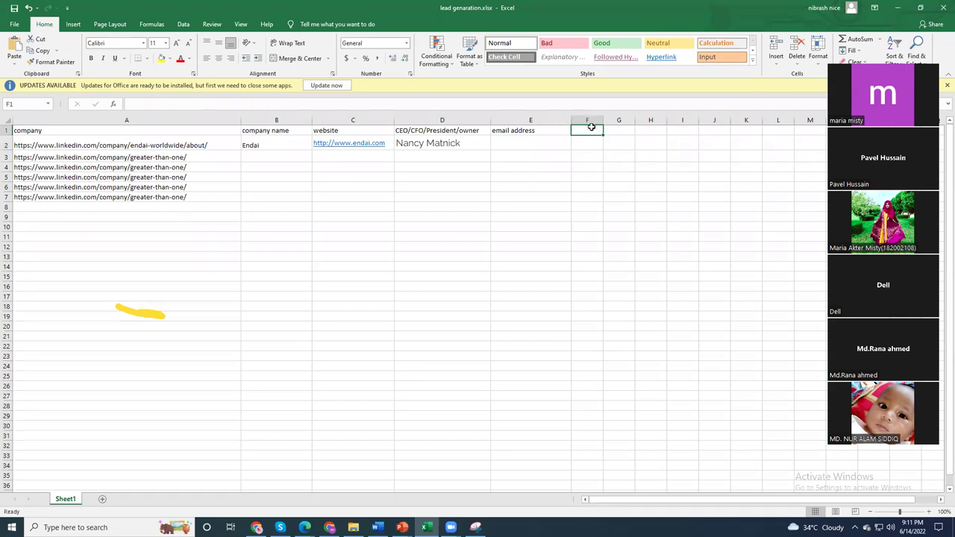
left_click(534, 129)
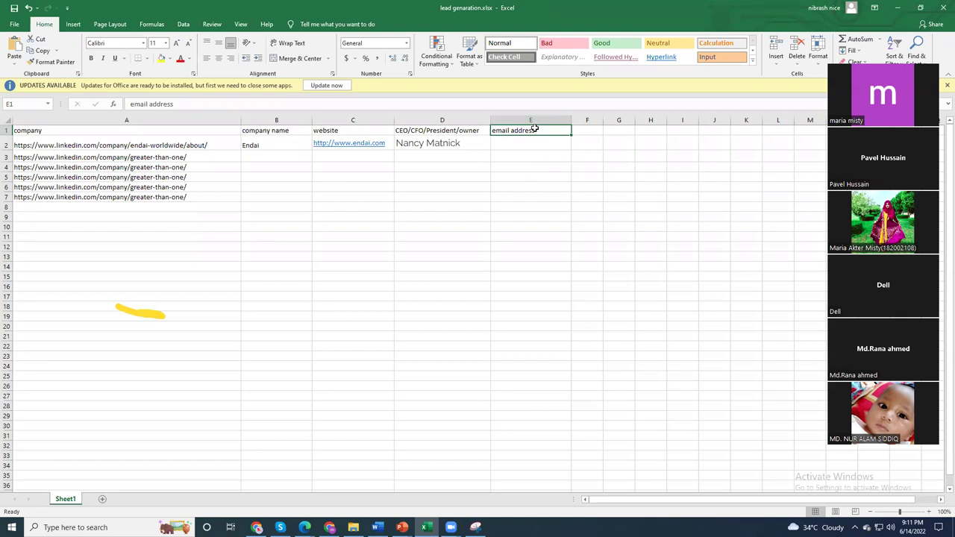
left_click(581, 128)
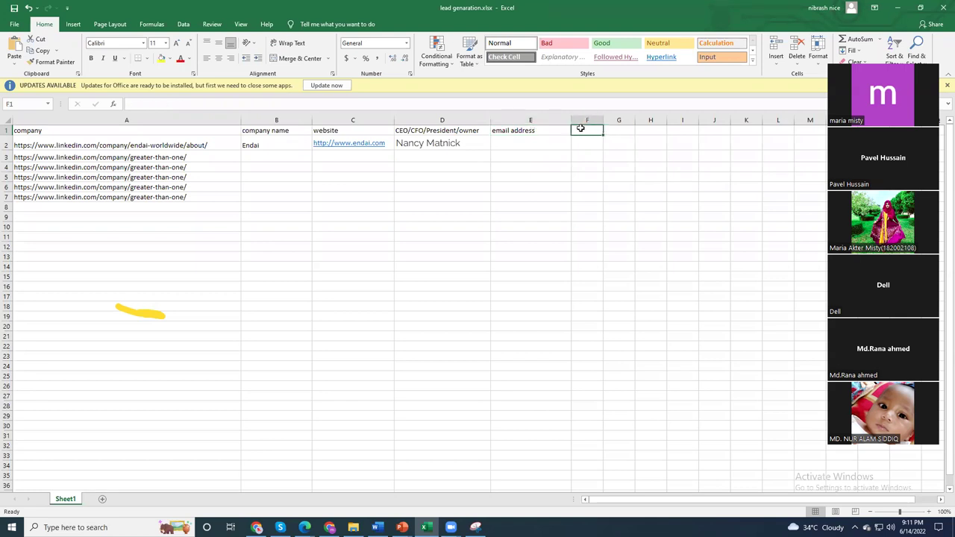
left_click(499, 130)
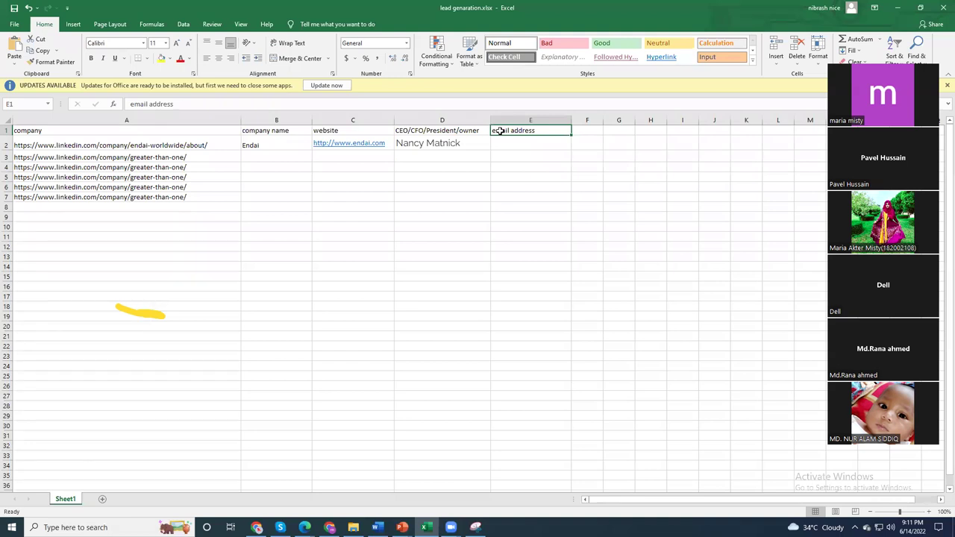
left_click(899, 8)
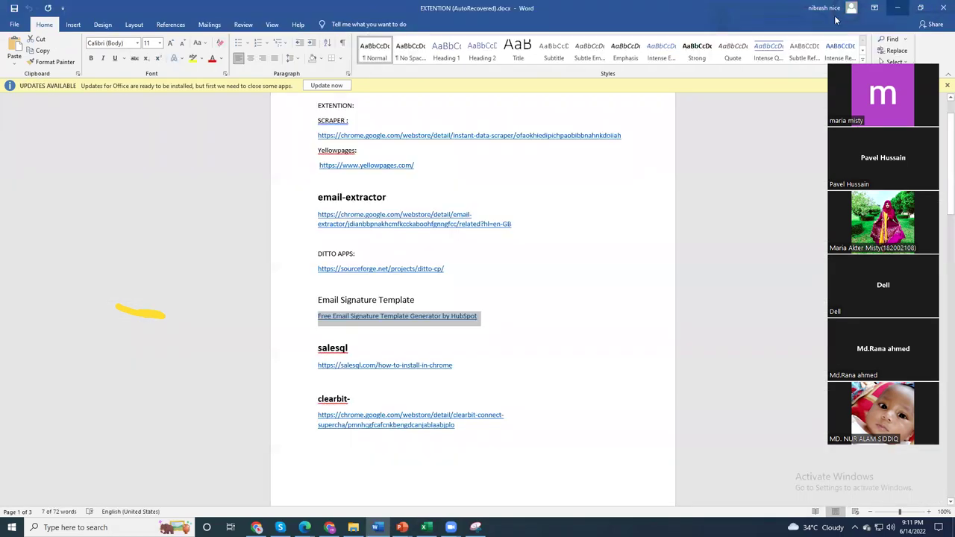
- Select the CFO's name and title on Endai's About Us executive team page
left_click(895, 7)
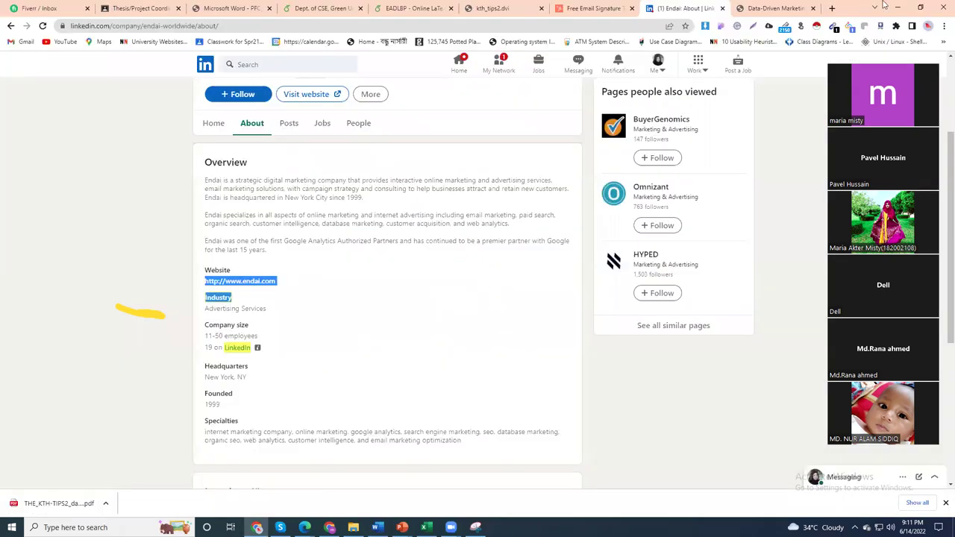
left_click(755, 7)
left_click(657, 72)
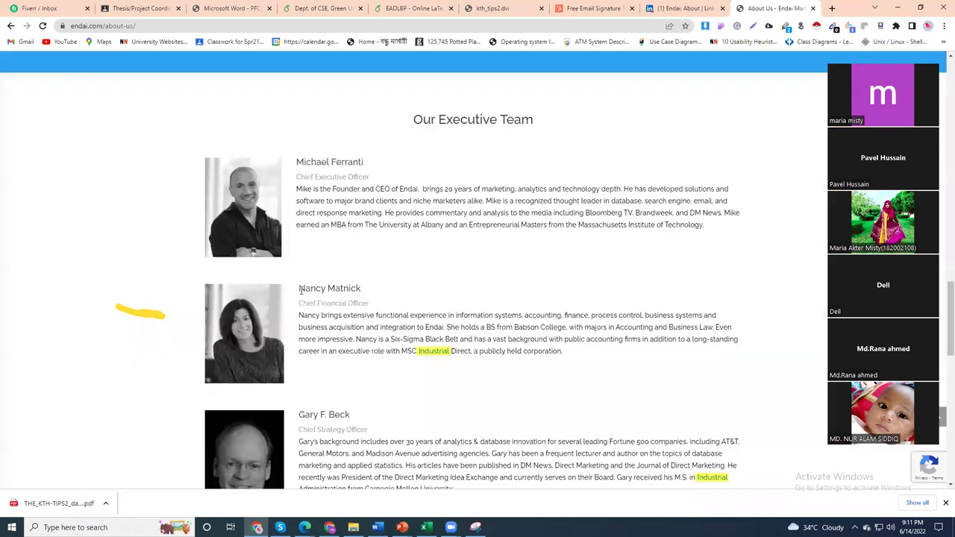
triple_click(357, 294)
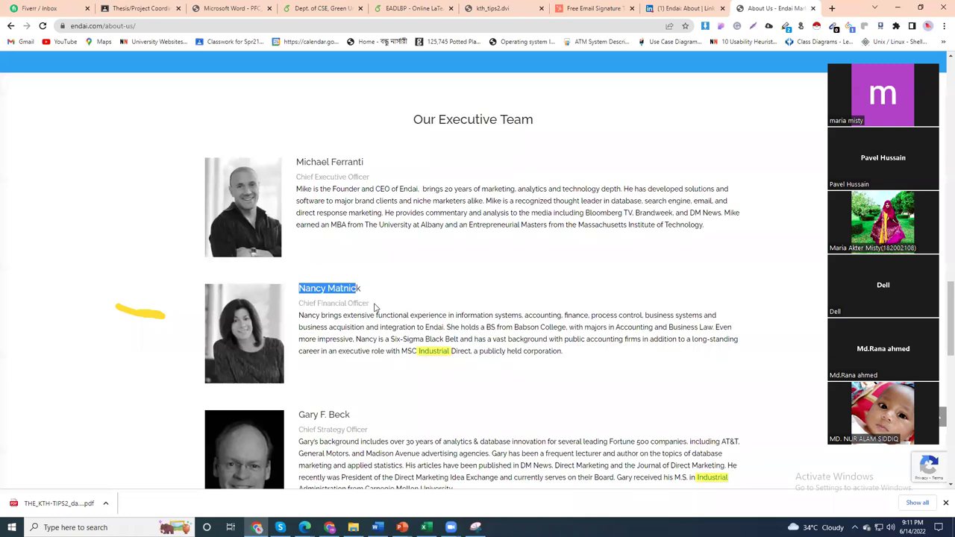
left_click_drag(375, 308, 377, 309)
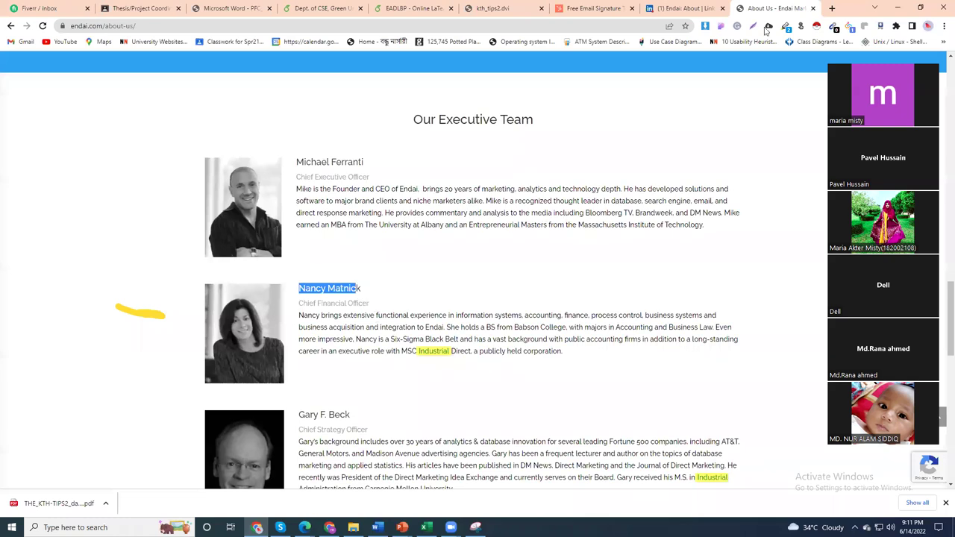
left_click(665, 7)
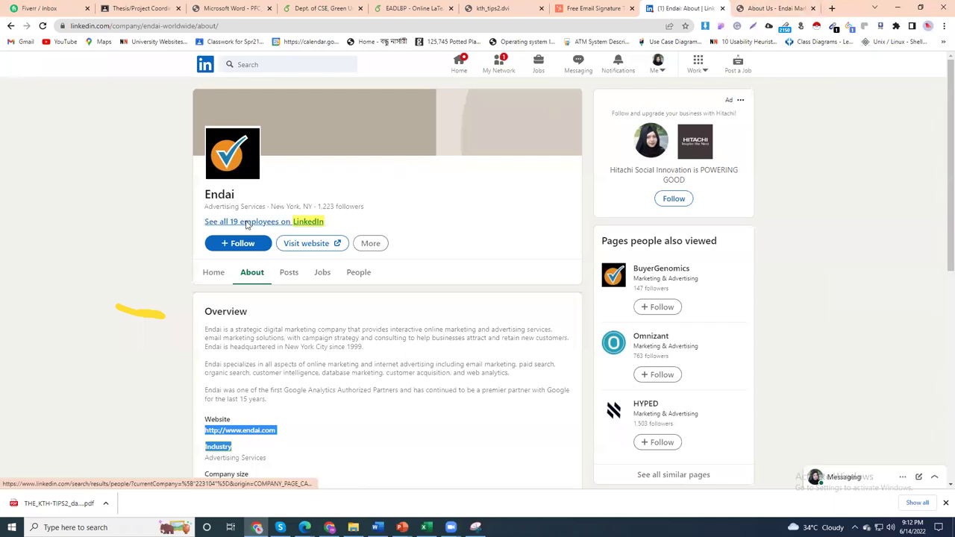
- List all 19 Endai employees and try a member profile, which proves inaccessible
left_click(248, 224)
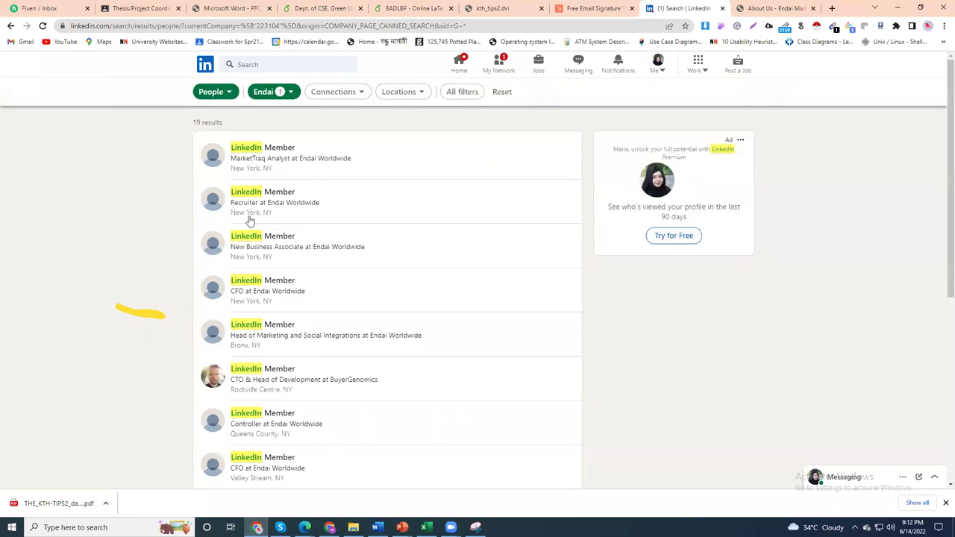
scroll(250, 221, "down", 3)
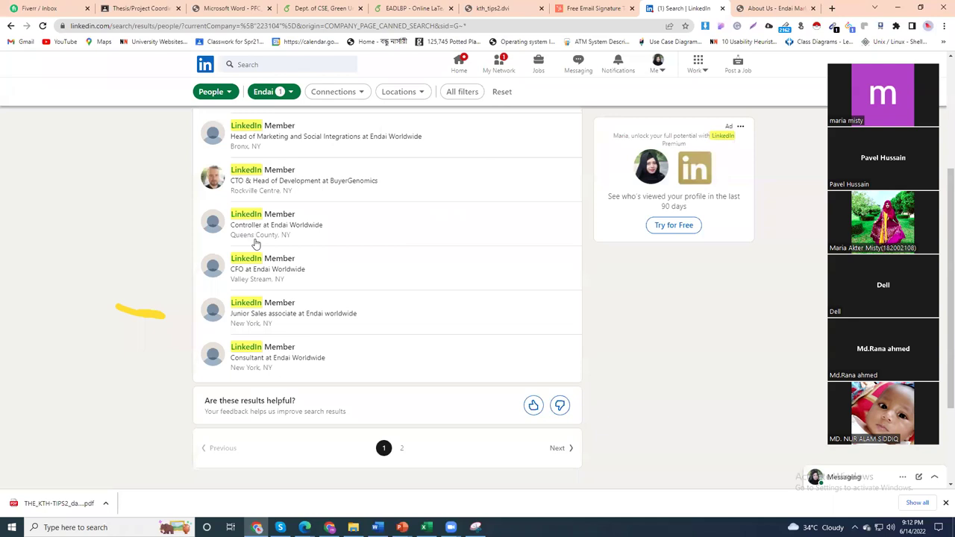
scroll(255, 243, "up", 3)
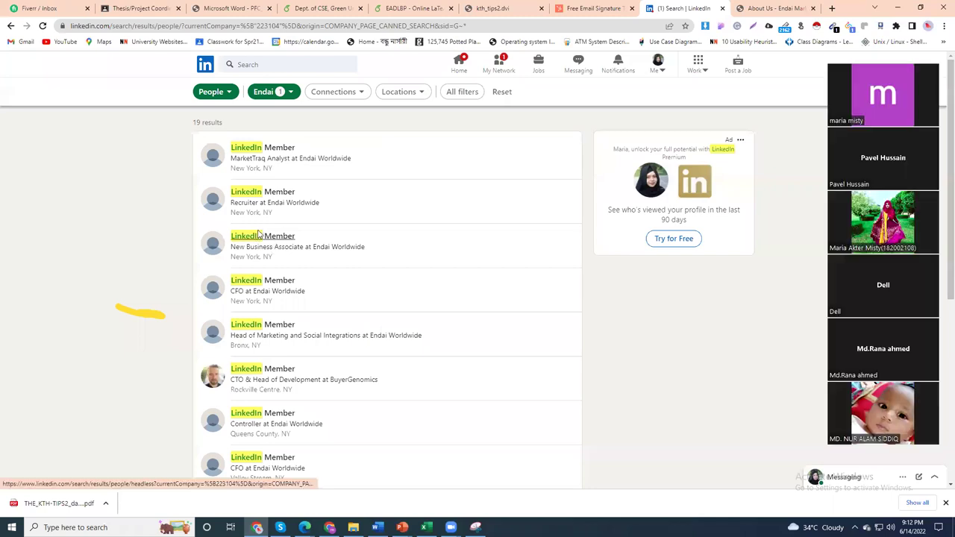
left_click(258, 235)
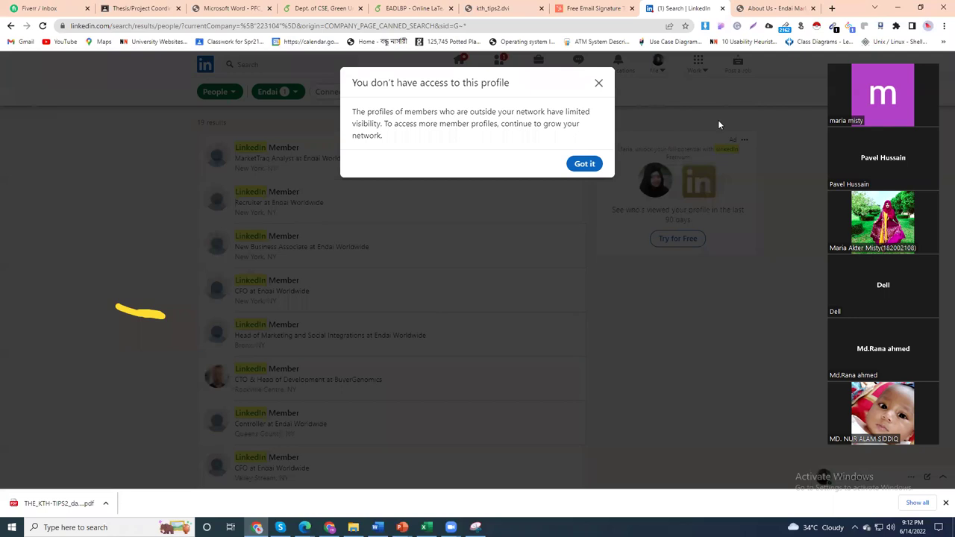
left_click(598, 83)
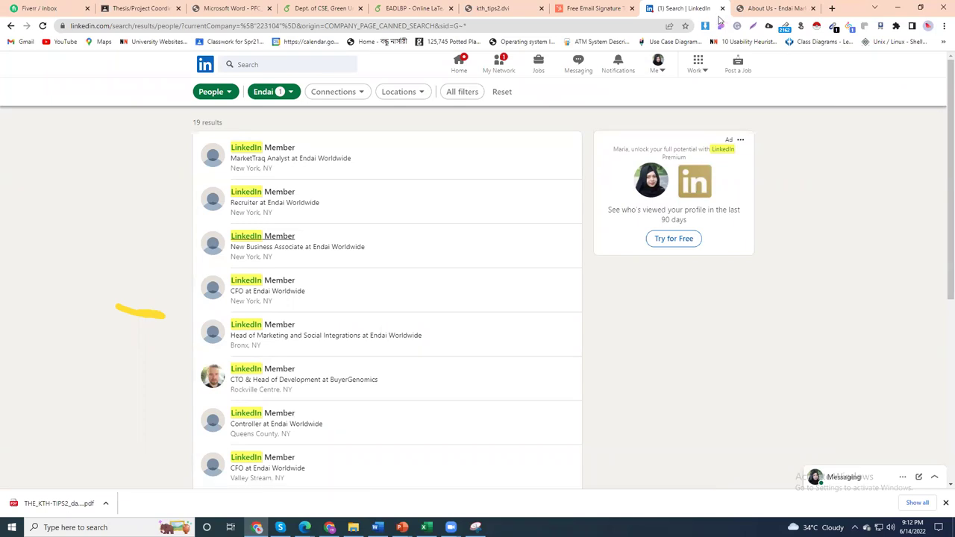
left_click(759, 6)
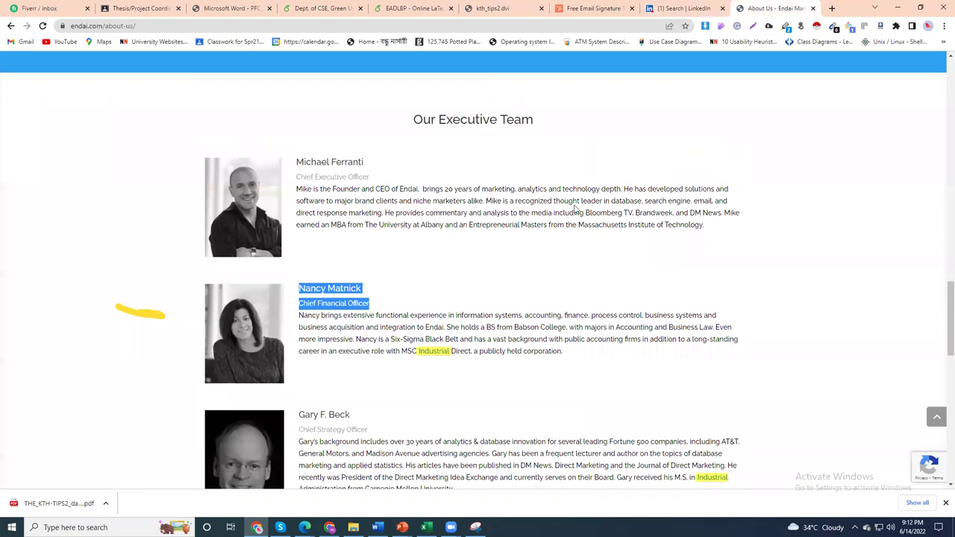
- Copy the CFO's name and title and search Google for them in a new tab
scroll(531, 235, "up", 2)
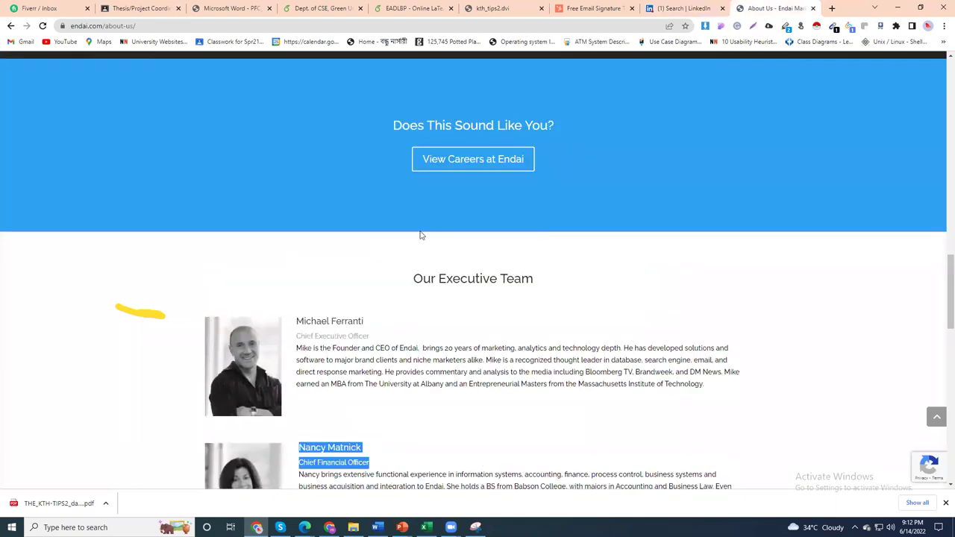
scroll(403, 299, "down", 2)
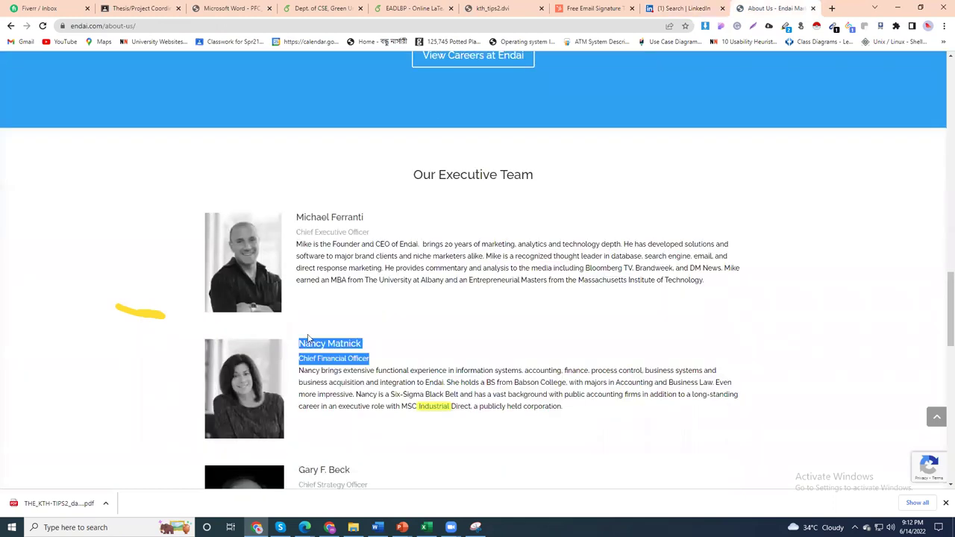
left_click(302, 333)
scroll(301, 333, "down", 1)
left_click_drag(300, 328, 369, 349)
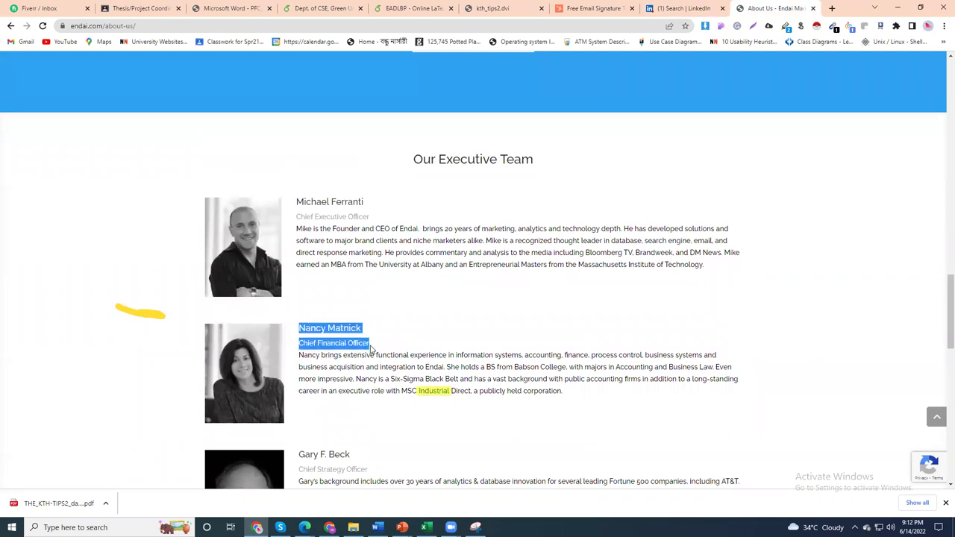
left_click(833, 8)
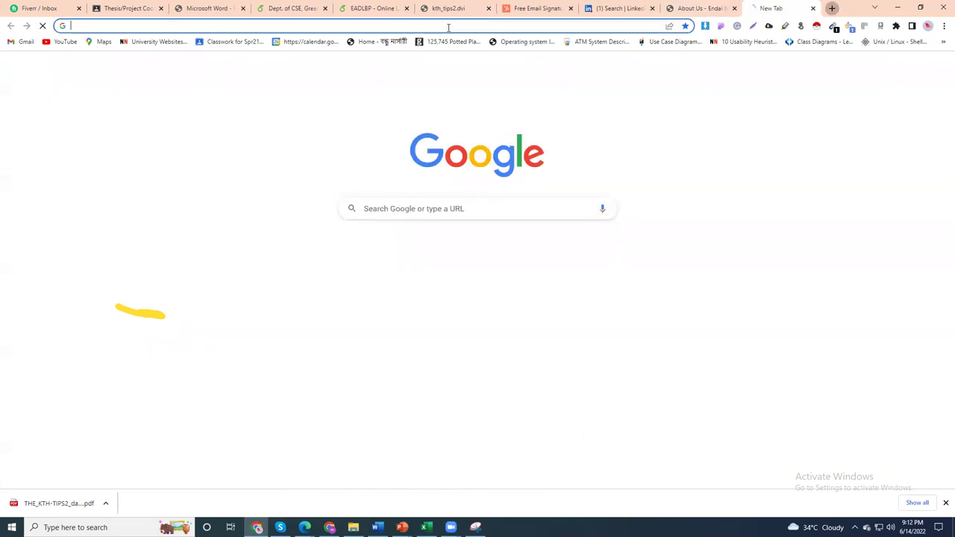
key("ctrl+v")
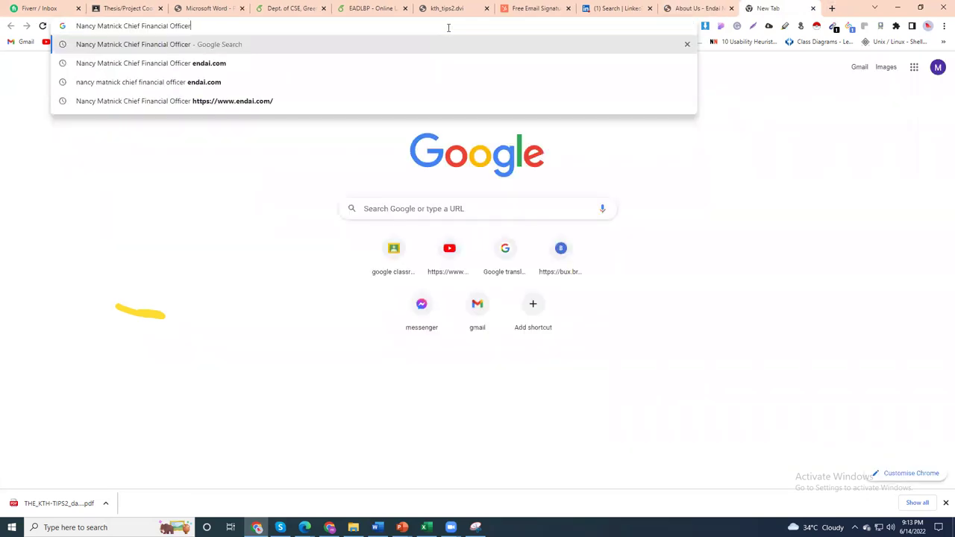
key("Return")
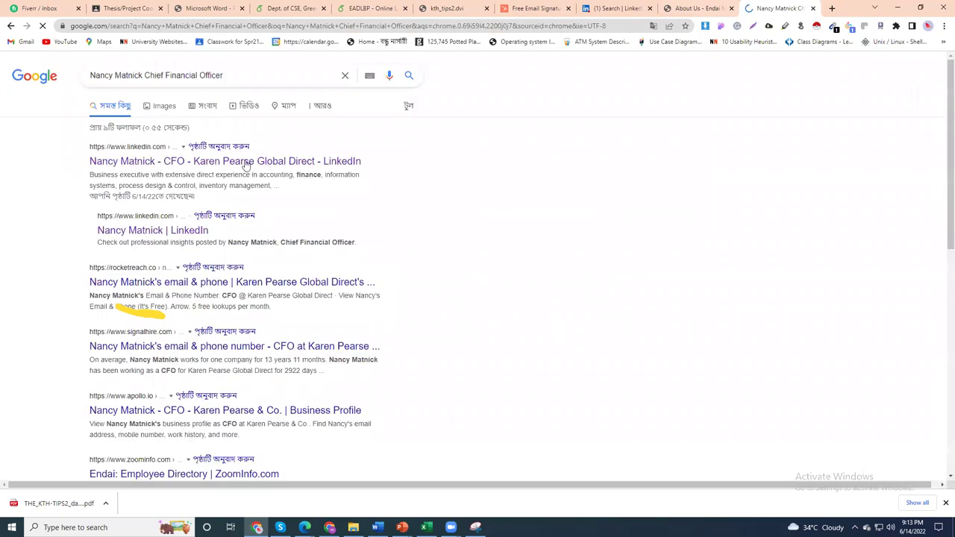
- Turn off the keyword highlighting extension and reload the results
left_click(785, 27)
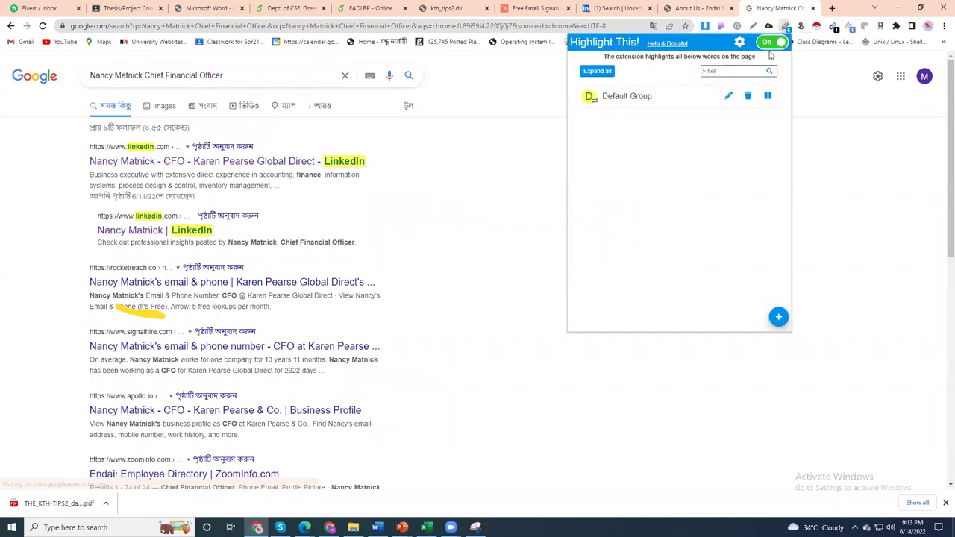
left_click(774, 43)
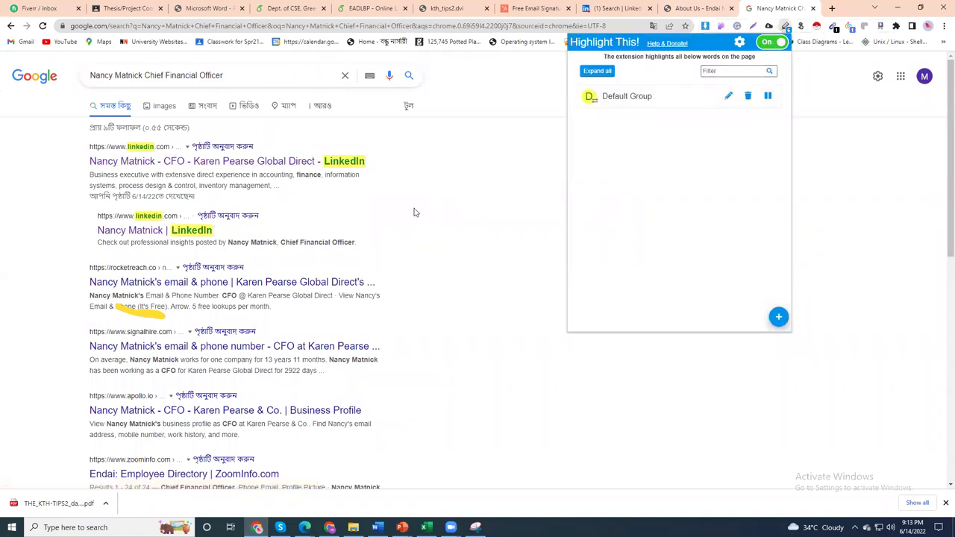
left_click(42, 27)
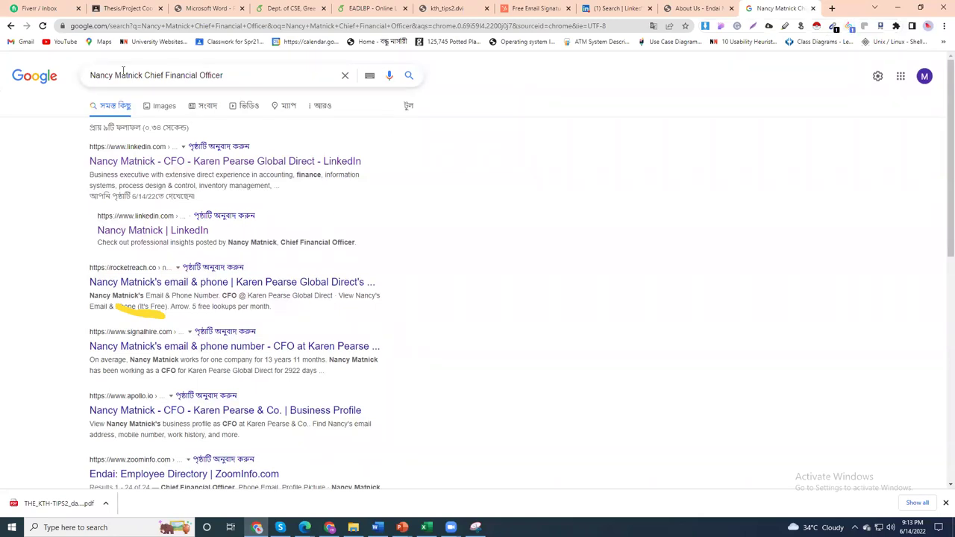
- Select parts of the search query, then close the suggestions
left_click_drag(89, 76, 140, 75)
left_click_drag(198, 69, 224, 70)
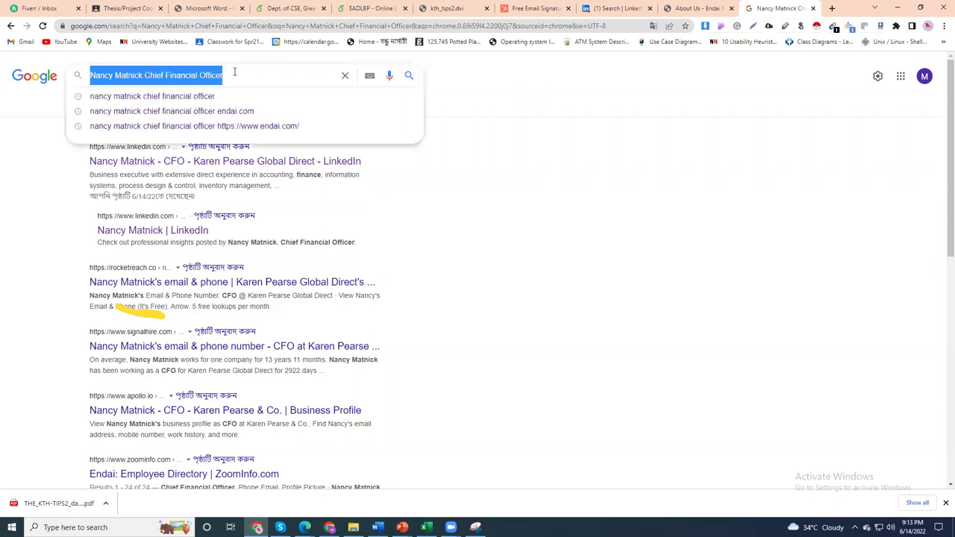
left_click(234, 72)
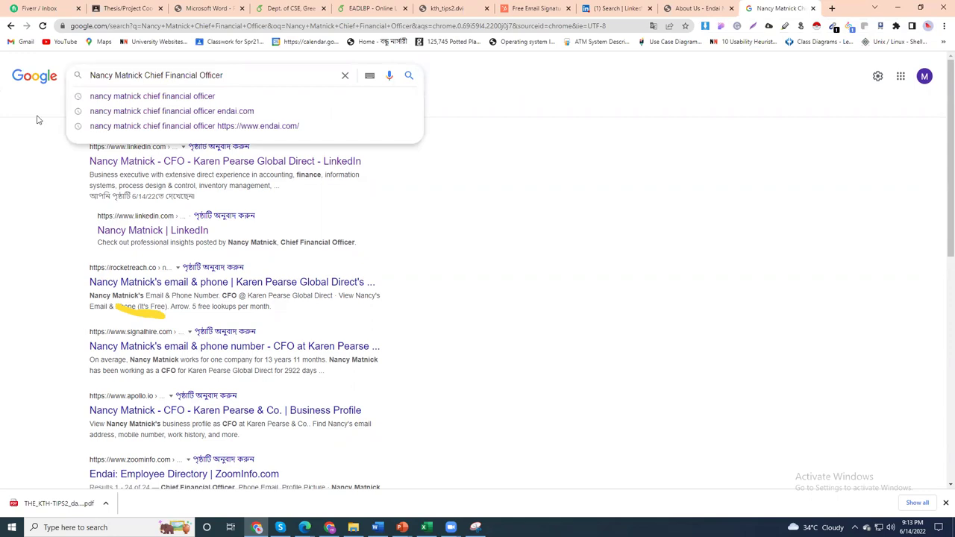
key("Escape")
left_click(120, 78)
- Open the SalesQL contact finder on the results and select the executive's name in the query
left_click(851, 28)
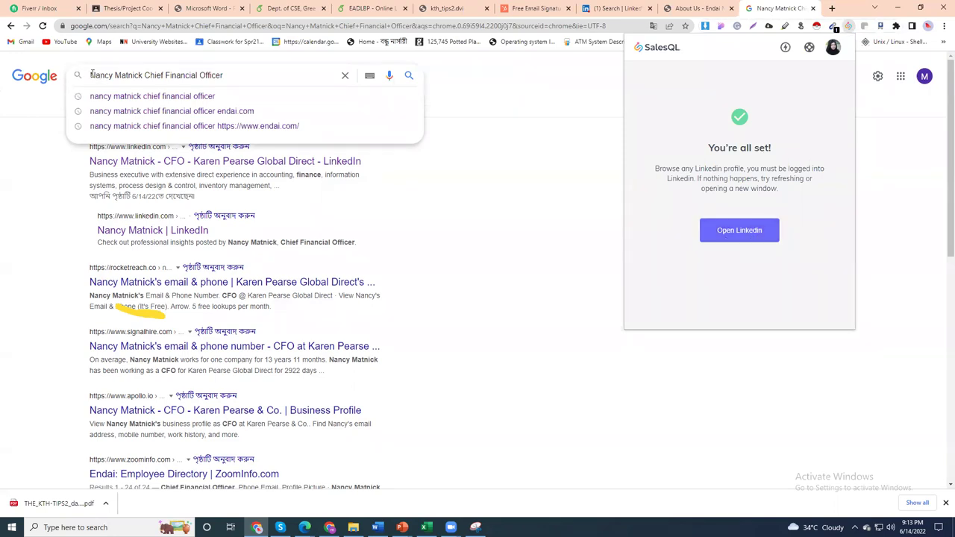
left_click(127, 75)
left_click_drag(90, 75, 224, 74)
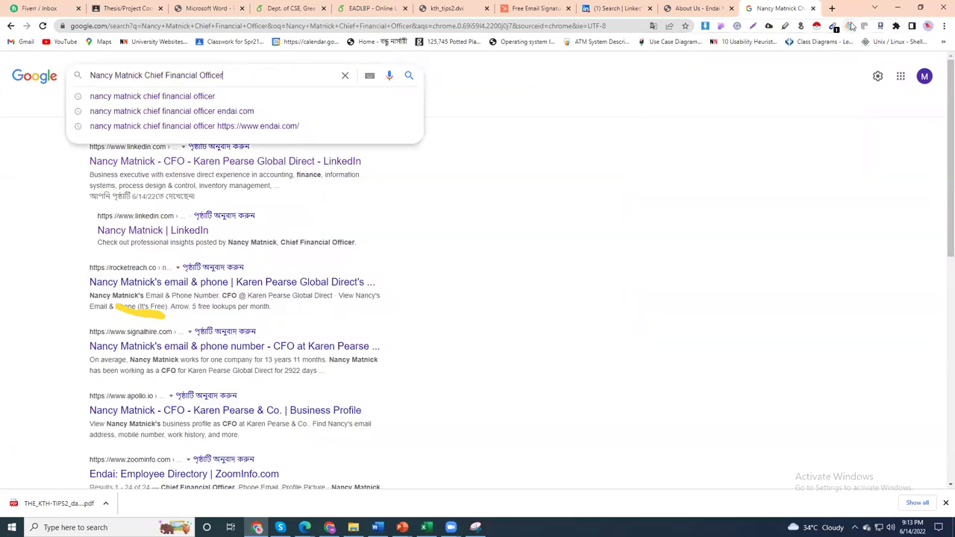
left_click(560, 119)
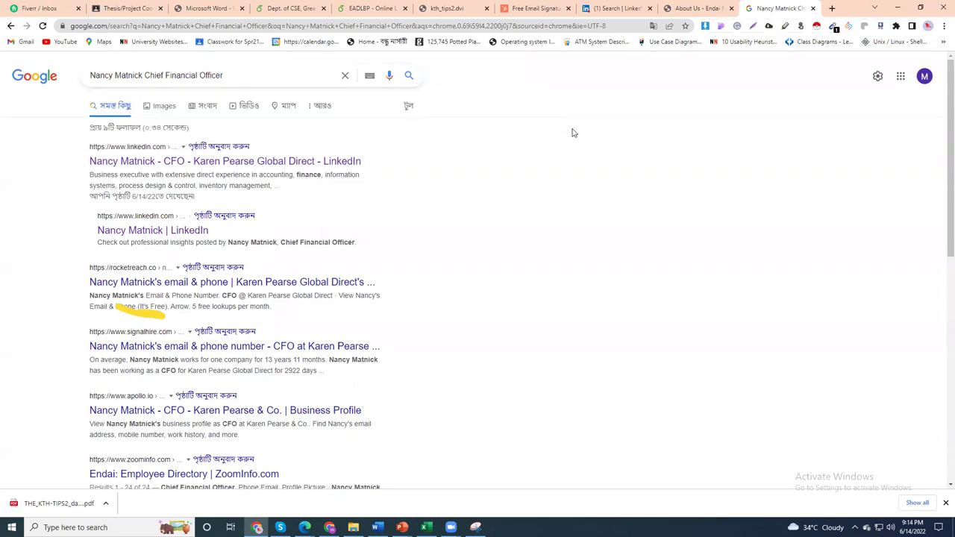
left_click(849, 33)
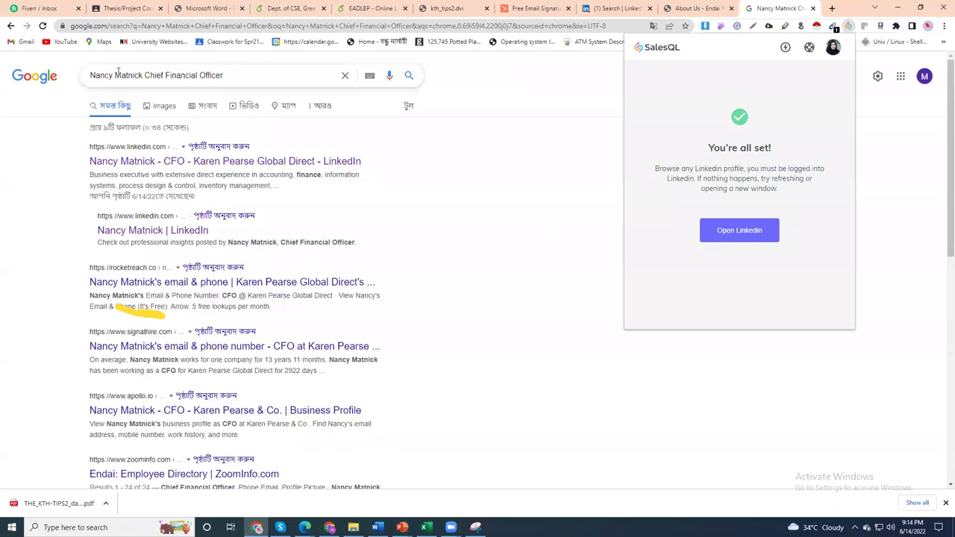
left_click_drag(91, 74, 145, 74)
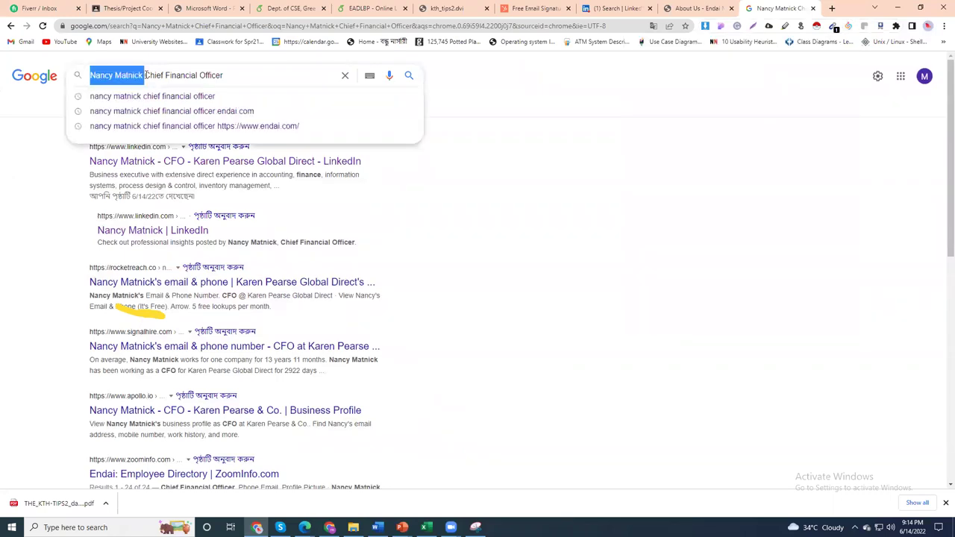
left_click(111, 87)
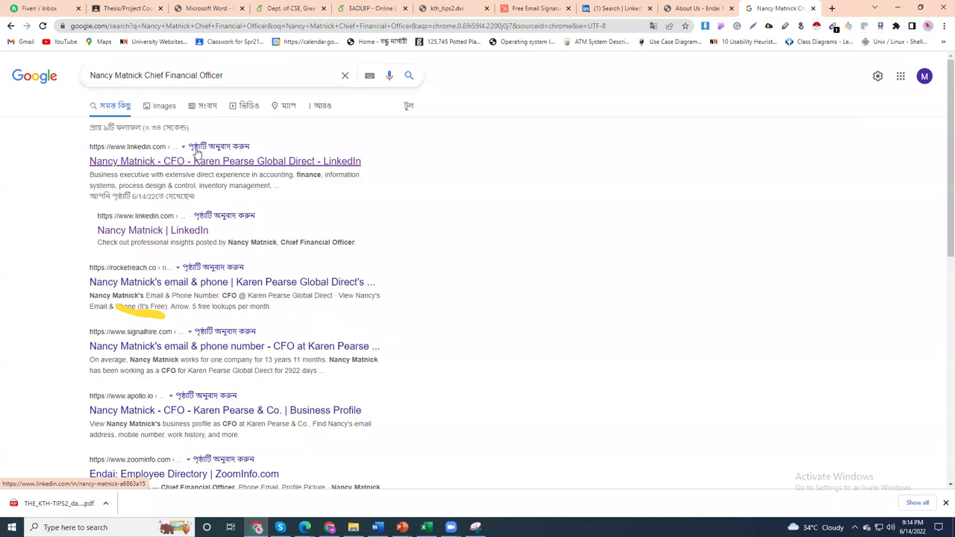
- Open the CFO's LinkedIn profile in a new tab and check her saved SalesQL contact
right_click(155, 165)
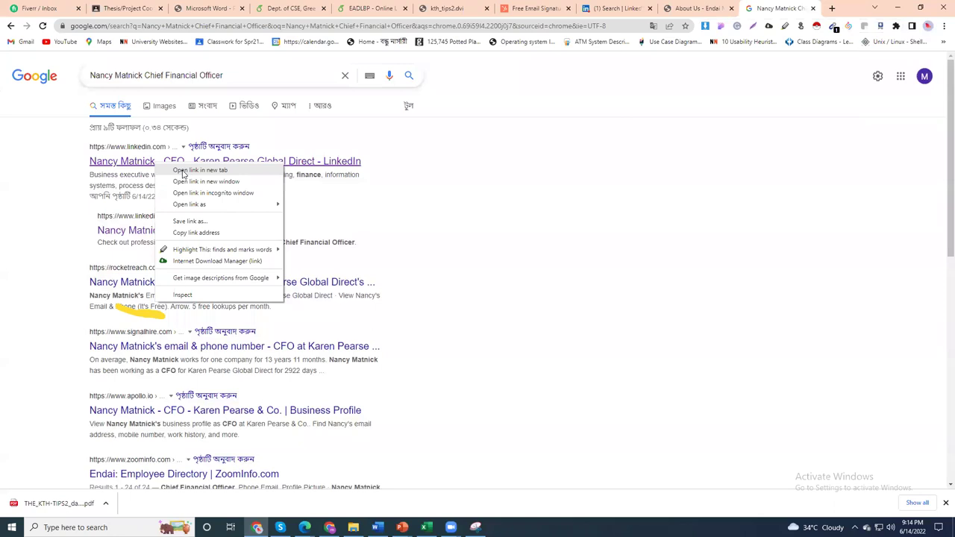
left_click(185, 171)
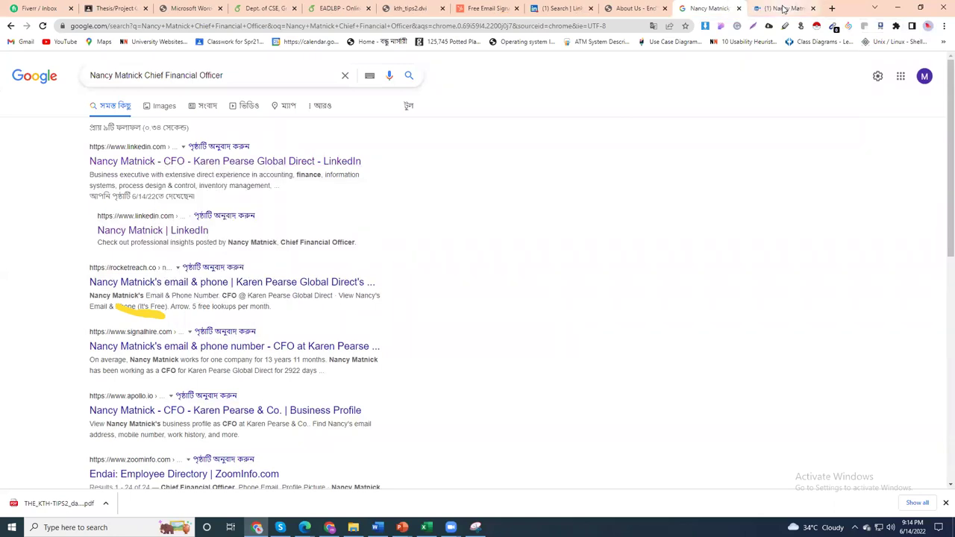
left_click(783, 8)
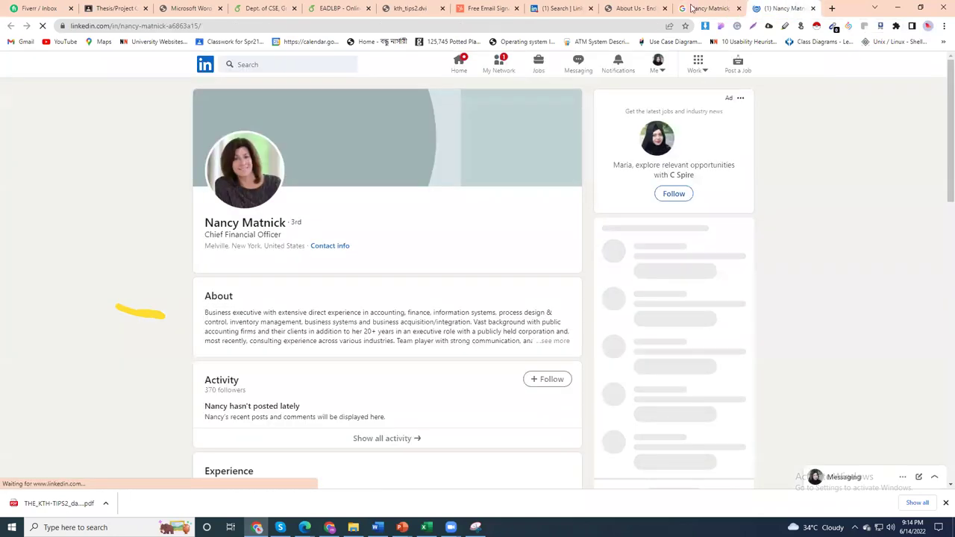
left_click(694, 7)
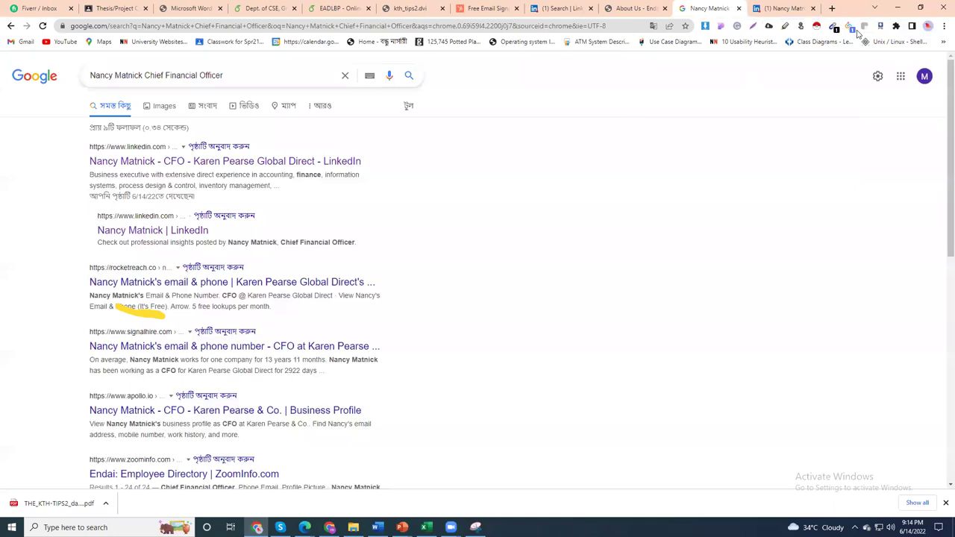
left_click(850, 27)
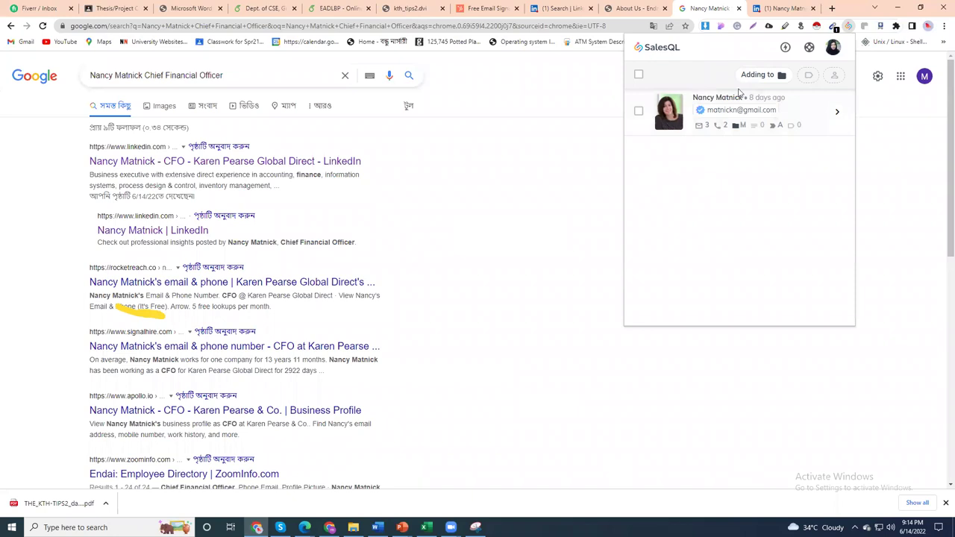
- Back on the LinkedIn profile, expand the About section to its full text
left_click(774, 8)
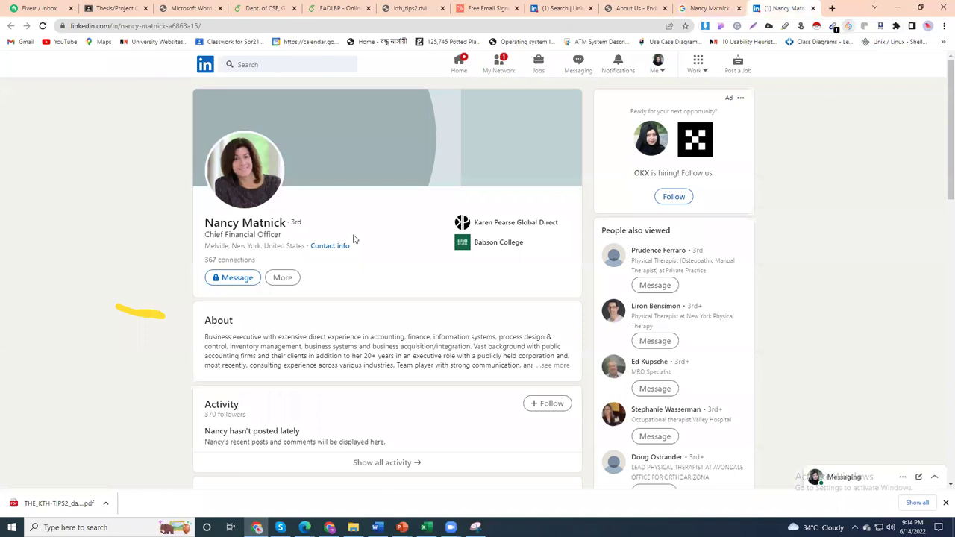
scroll(347, 224, "down", 4)
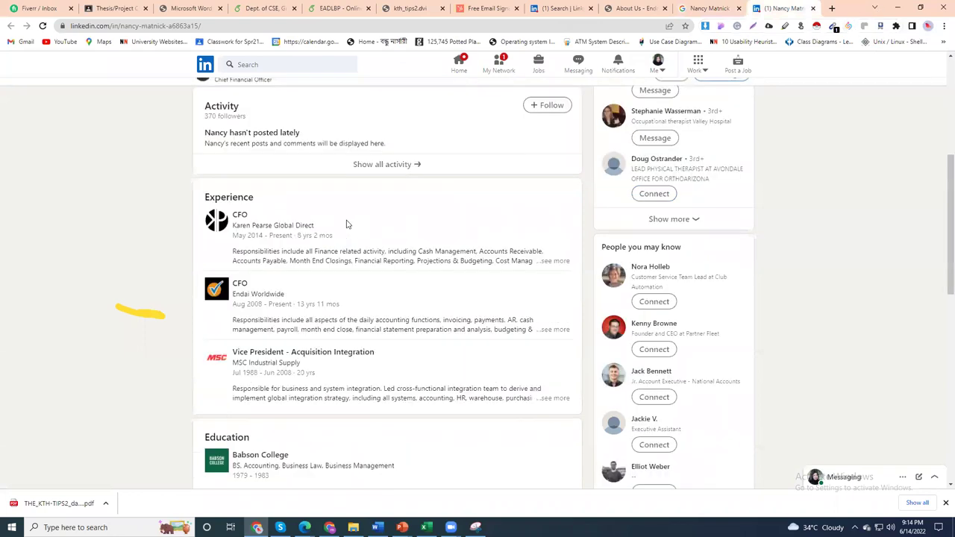
scroll(337, 221, "down", 2)
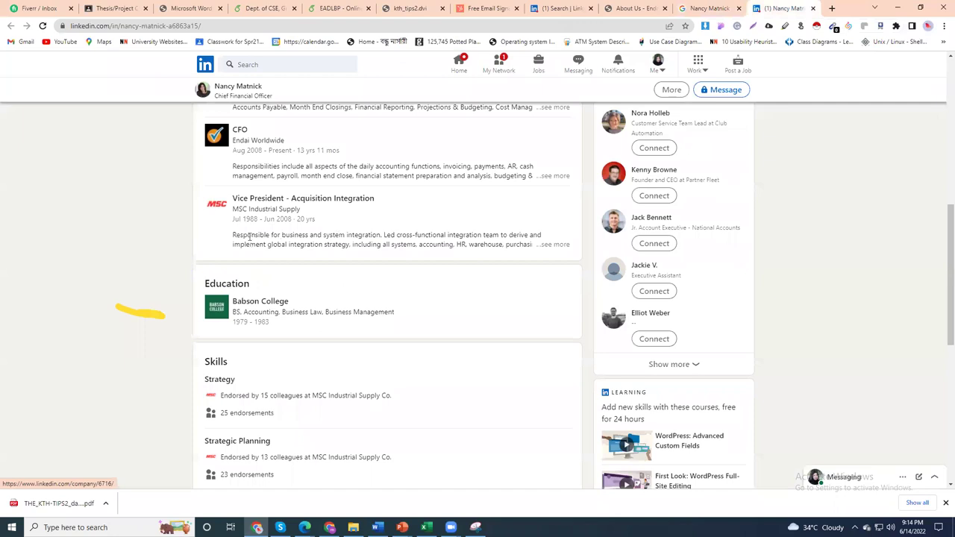
scroll(262, 246, "up", 10)
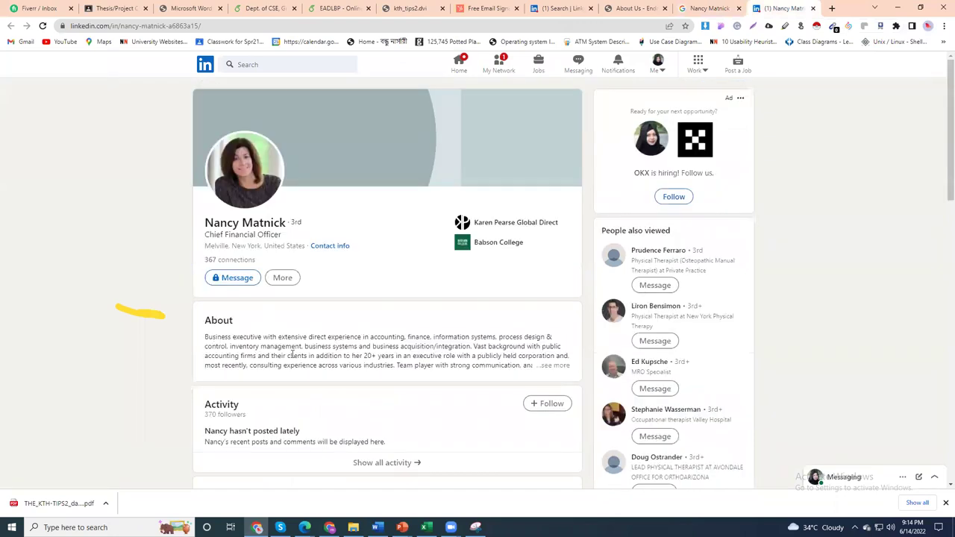
left_click_drag(212, 337, 278, 356)
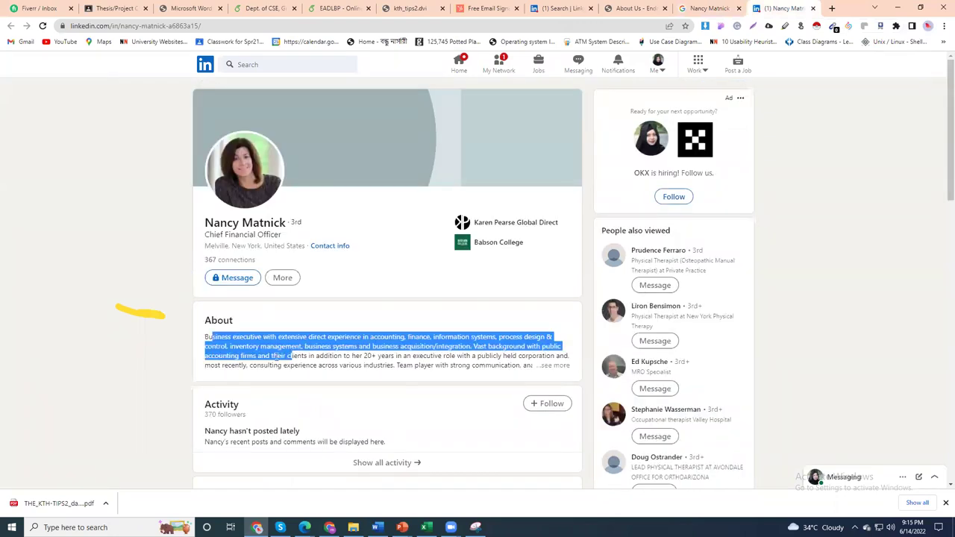
left_click(556, 365)
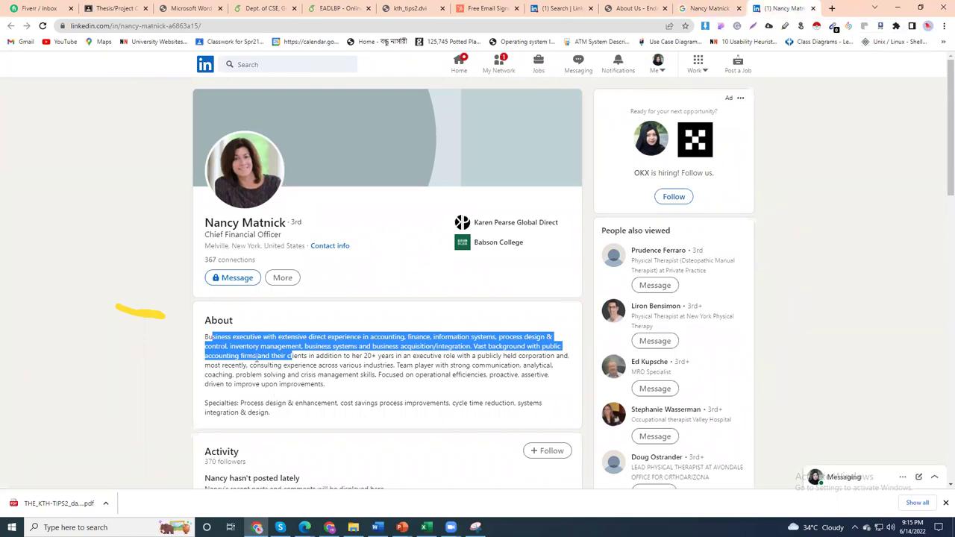
left_click(199, 340)
- Highlight parts of the About paragraph and the CFO's name and Chief Financial Officer title, then return to the search results
left_click_drag(206, 320, 280, 420)
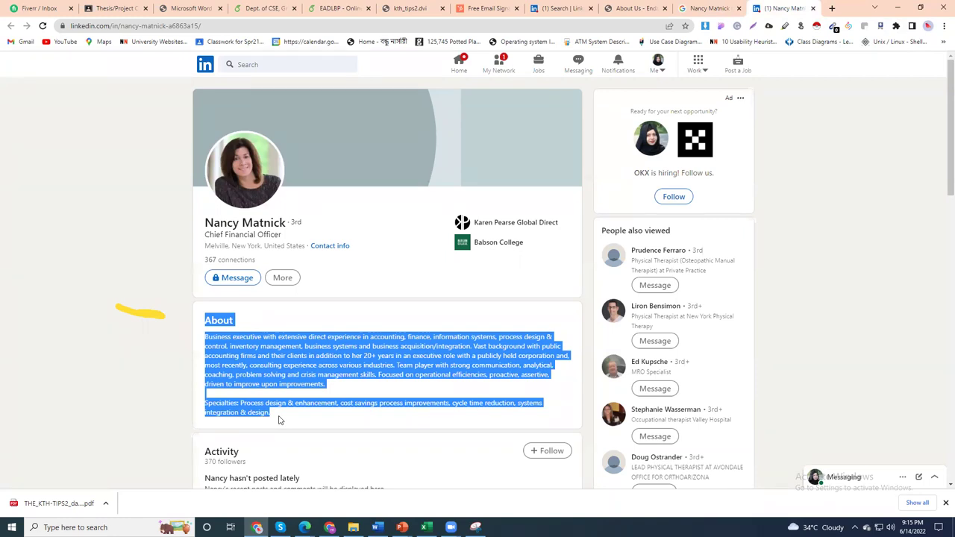
left_click(246, 335)
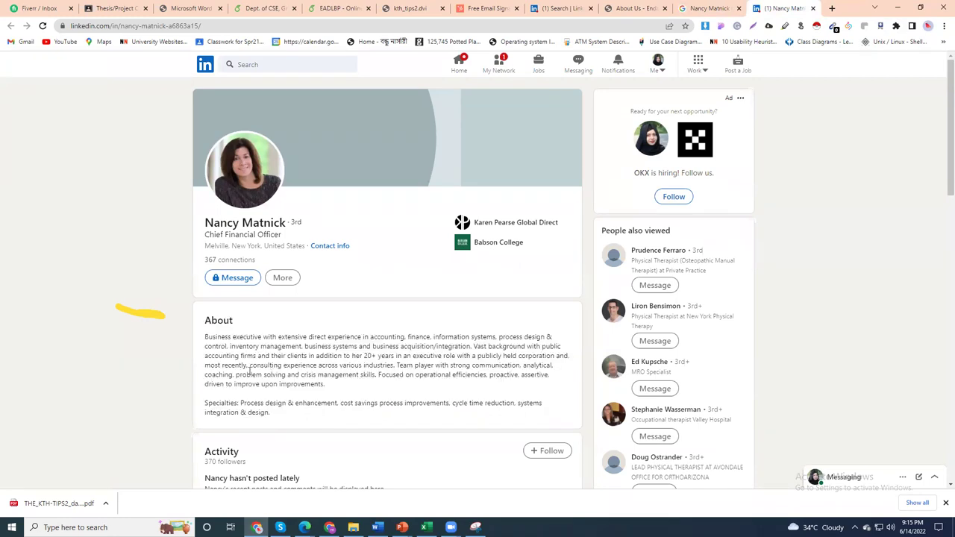
left_click_drag(243, 337, 251, 375)
left_click_drag(241, 224, 280, 232)
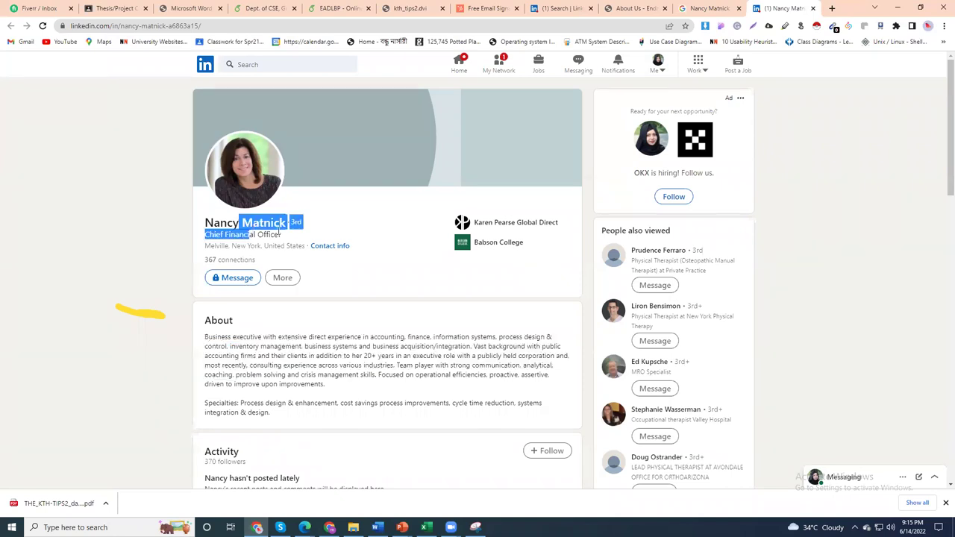
left_click(280, 235, "shift")
left_click_drag(240, 348, 263, 383)
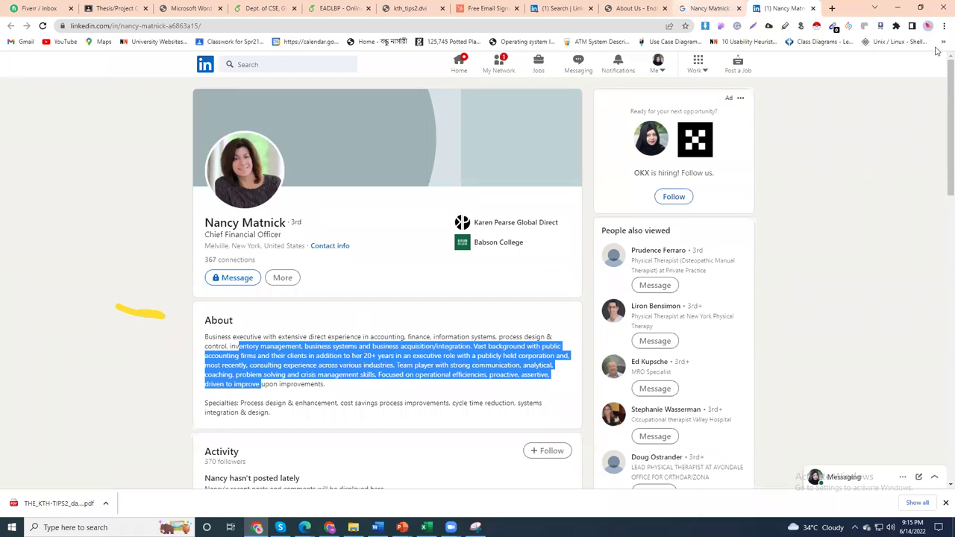
key("ctrl+shift+Tab")
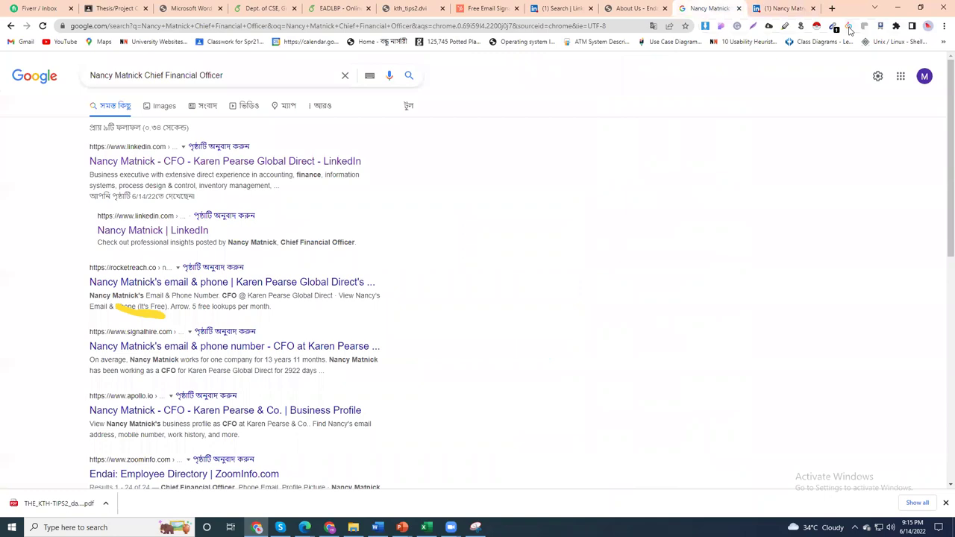
- Show SalesQL's saved contact for the CFO with her verified email, 3 emails and 2 phones
left_click(849, 28)
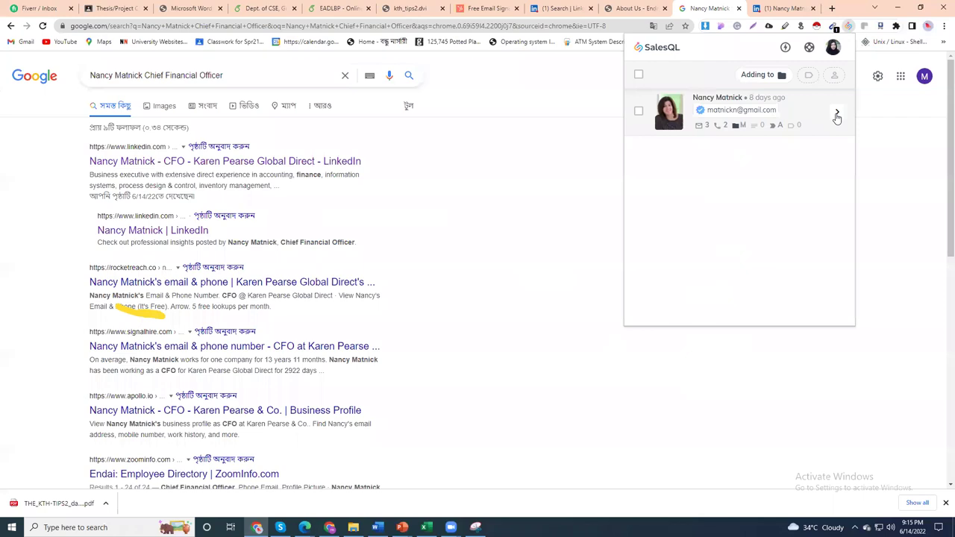
- Open the CFO's SalesQL details and highlight her Personal, Main Work and endai.com Work email domains
left_click(837, 116)
left_click(698, 94)
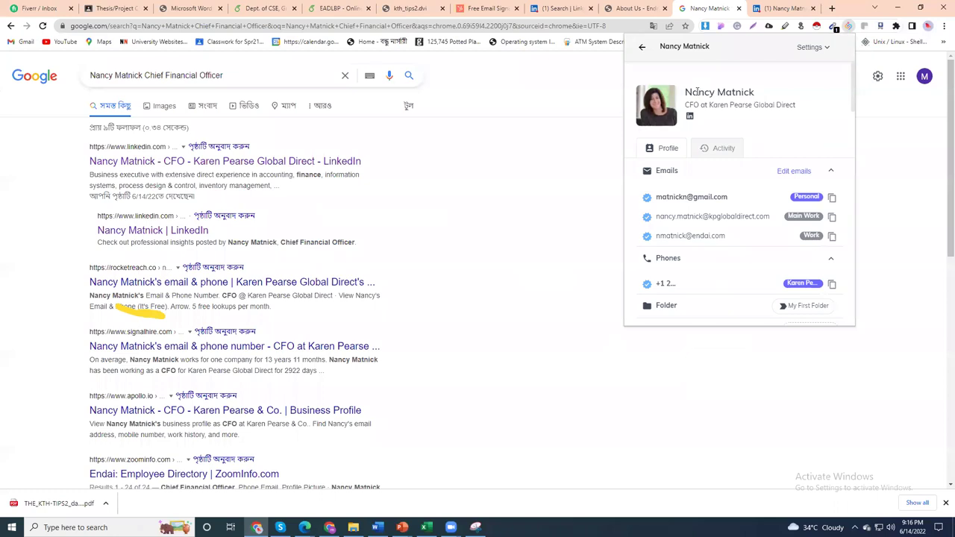
left_click_drag(714, 93, 699, 94)
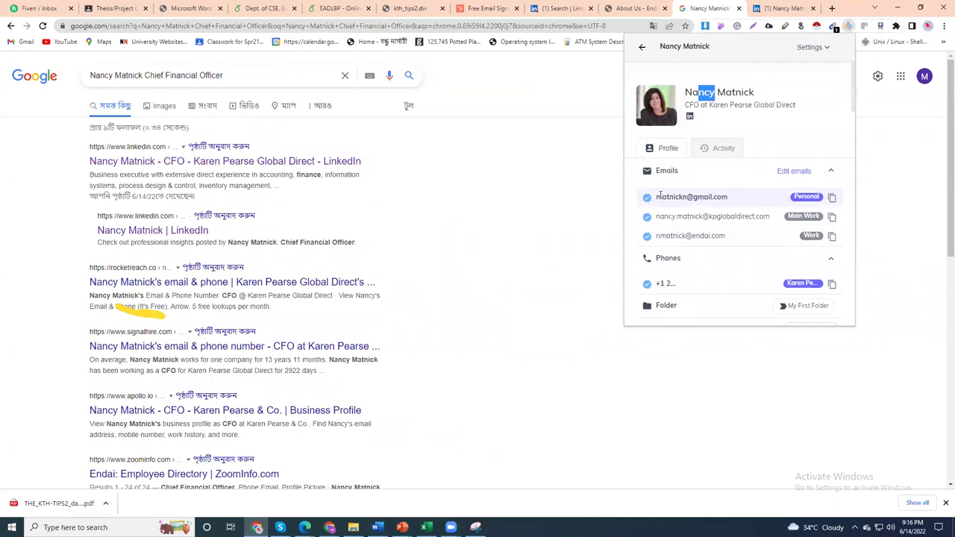
left_click_drag(657, 197, 681, 197)
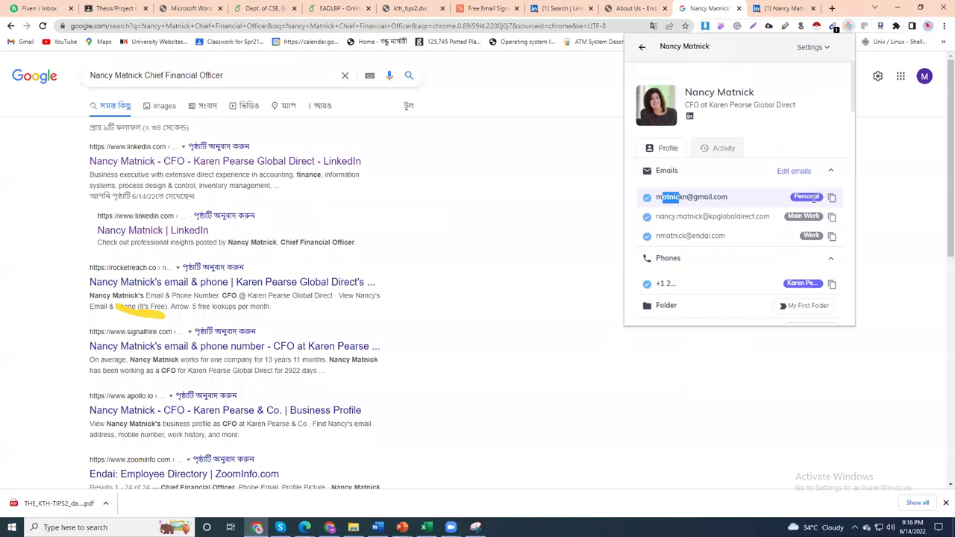
left_click(813, 199)
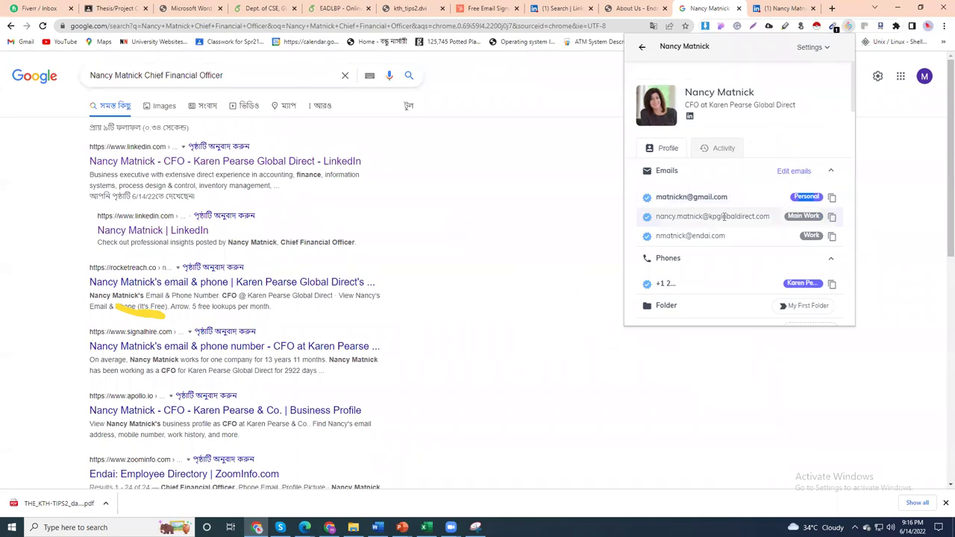
left_click_drag(721, 216, 766, 216)
left_click_drag(766, 217, 769, 216)
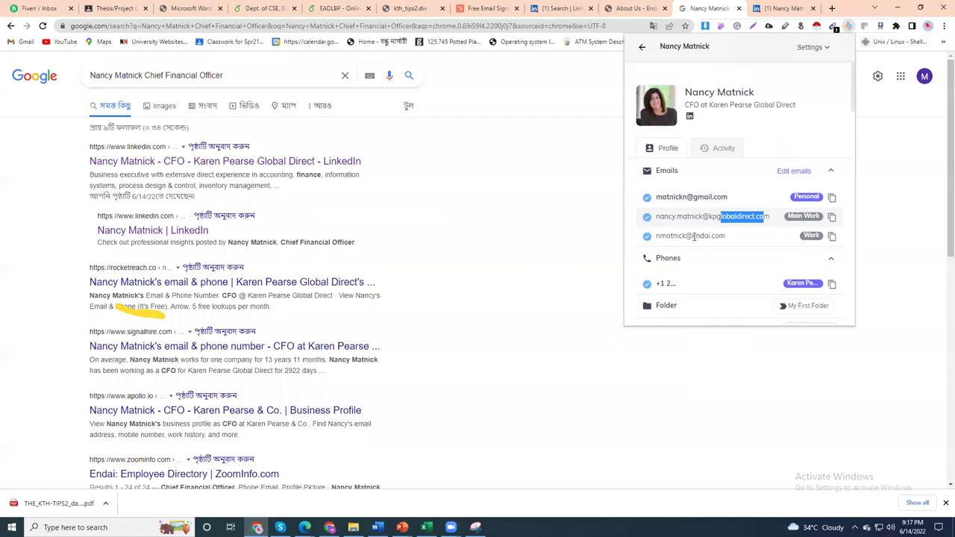
double_click(737, 237)
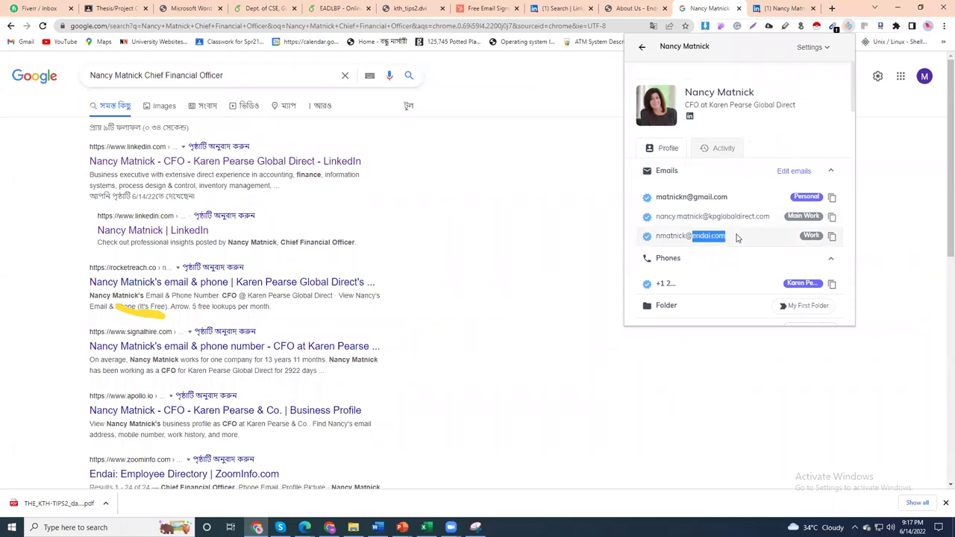
left_click(762, 8)
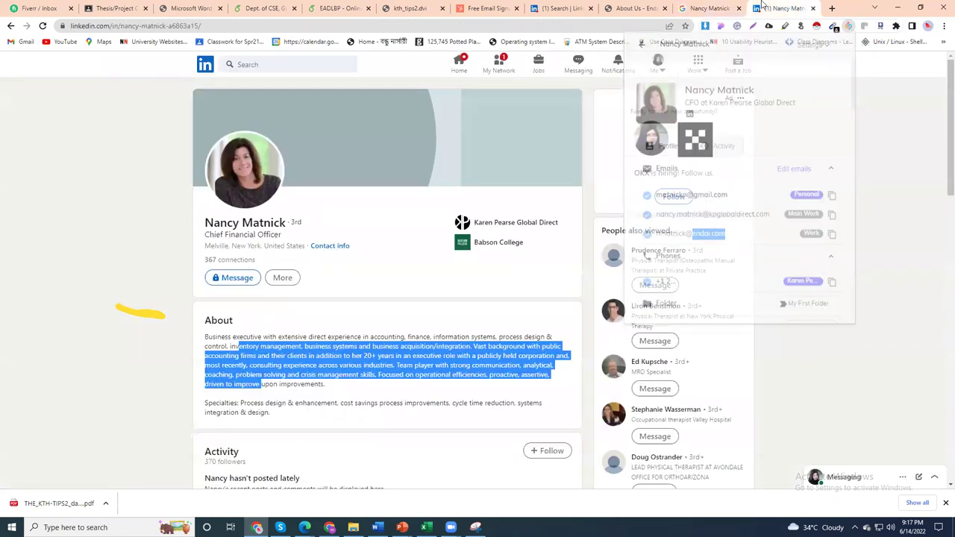
- On the LinkedIn profile, show the CFO's SalesQL card with her three verified emails and phone
left_click(118, 248)
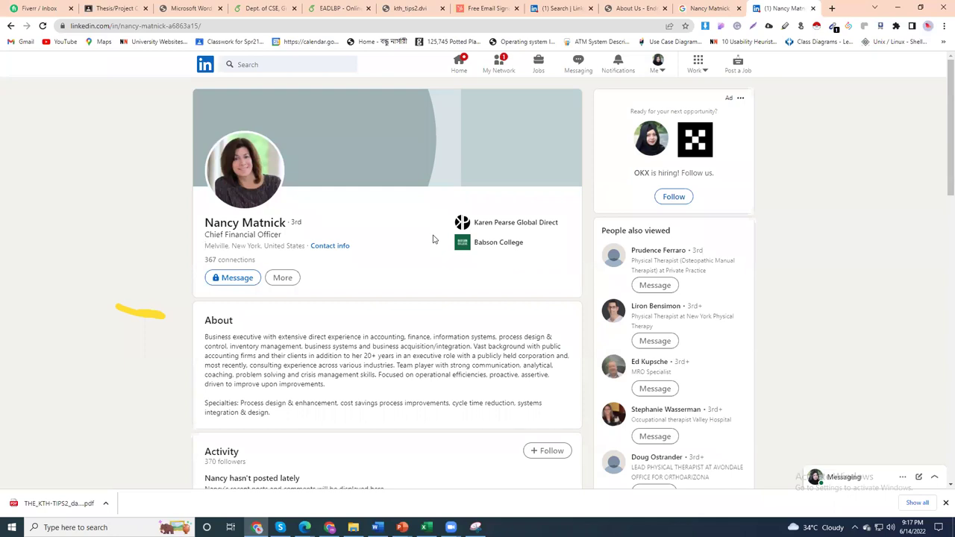
left_click(849, 26)
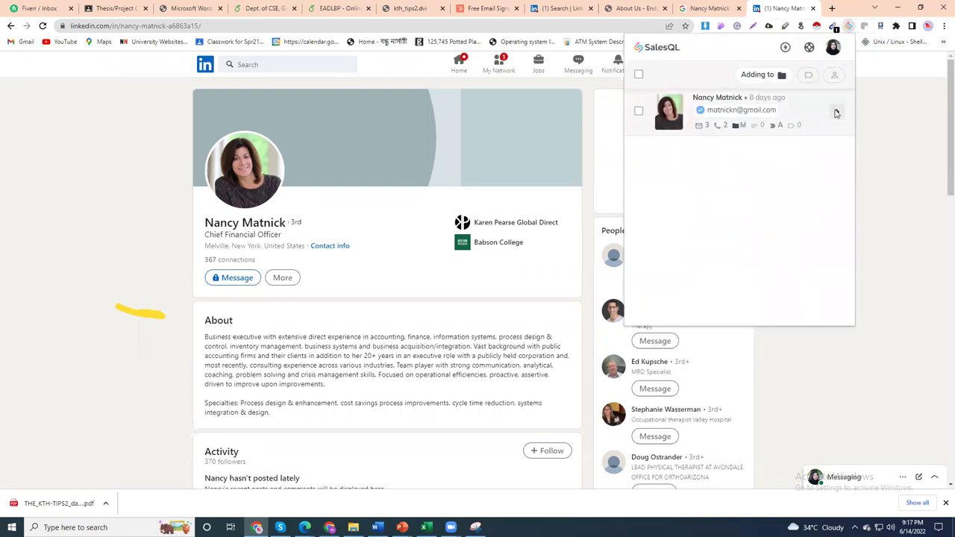
left_click(836, 113)
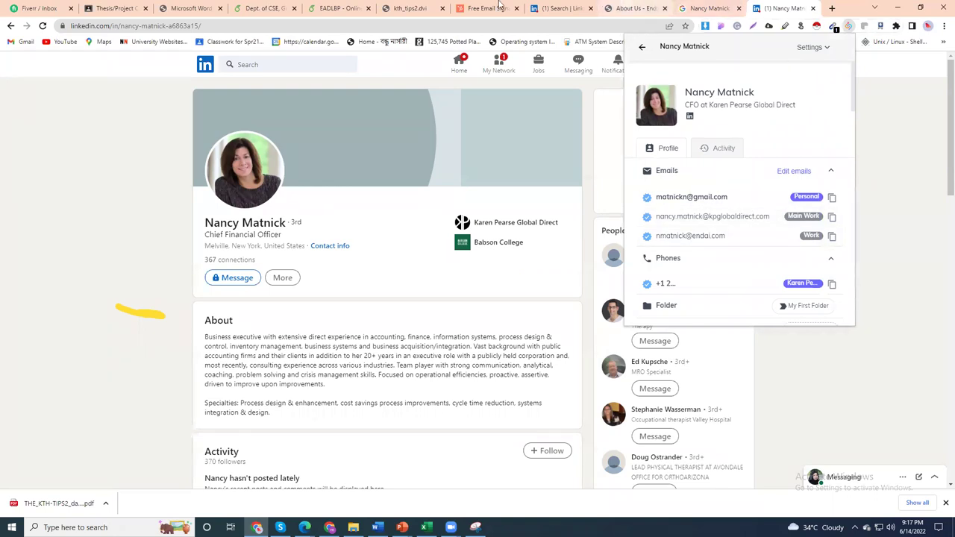
left_click(629, 8)
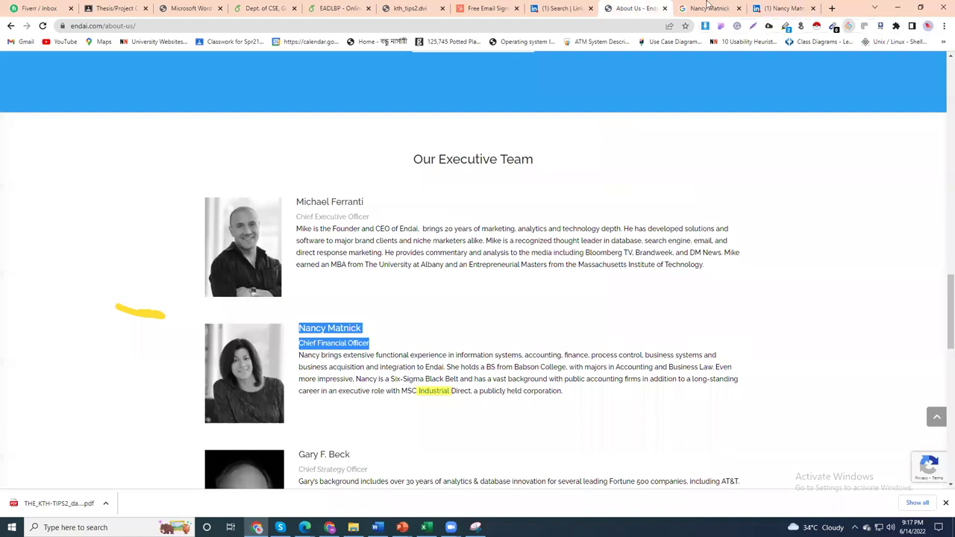
- Cycle through the LinkedIn and Google result tabs back to Endai's page, scrolling to its top
left_click(559, 8)
left_click(702, 8)
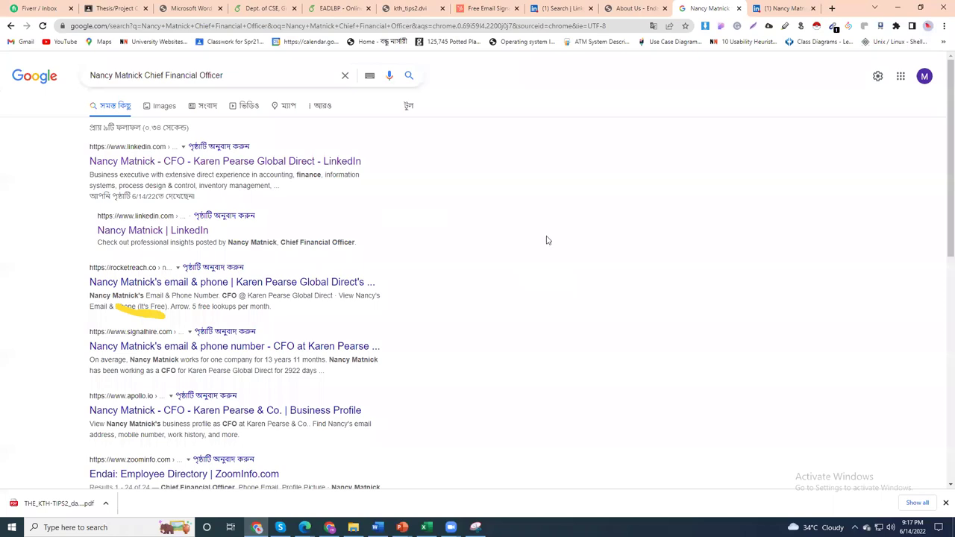
key("ctrl+shift+Tab")
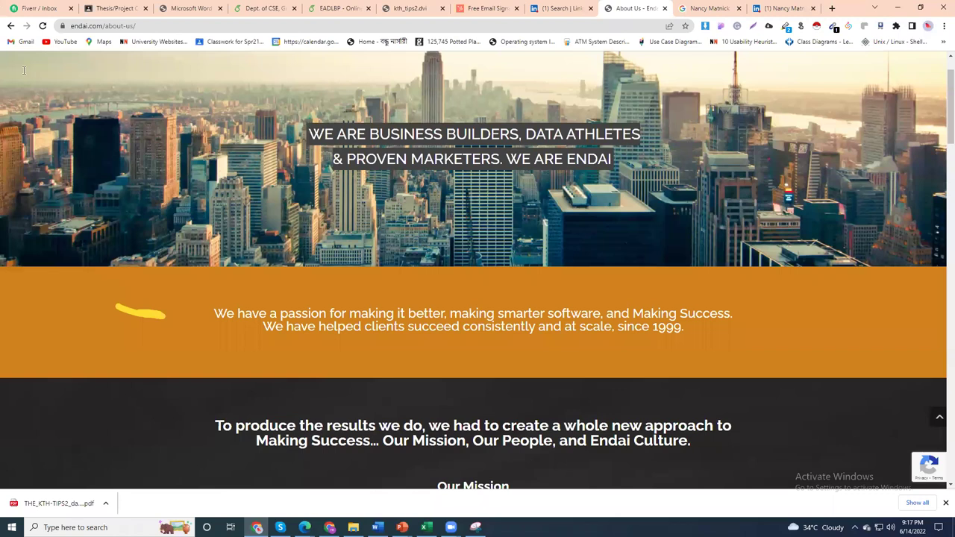
scroll(24, 71, "up", 1)
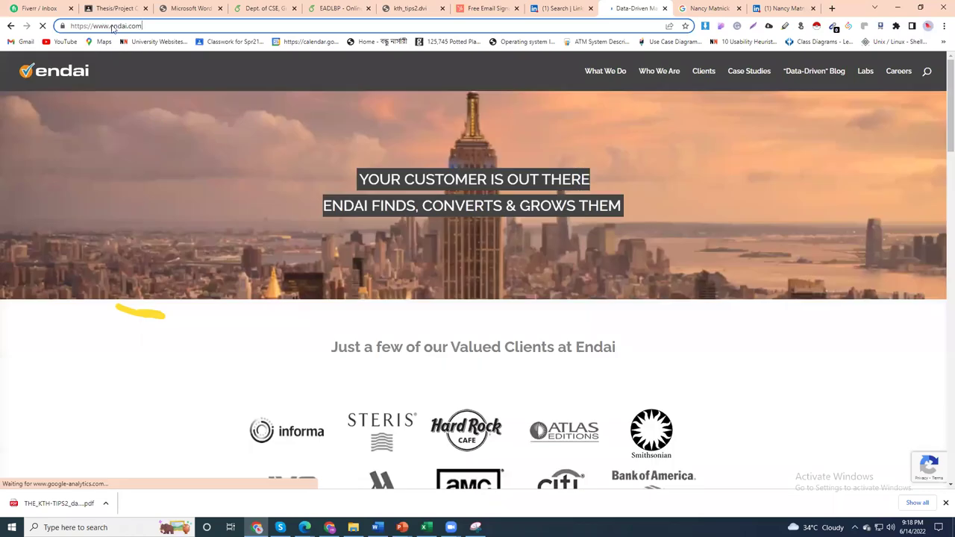
- Over the endai.com homepage, show the CFO's detailed SalesQL contact card
left_click_drag(109, 25, 161, 26)
left_click(161, 26)
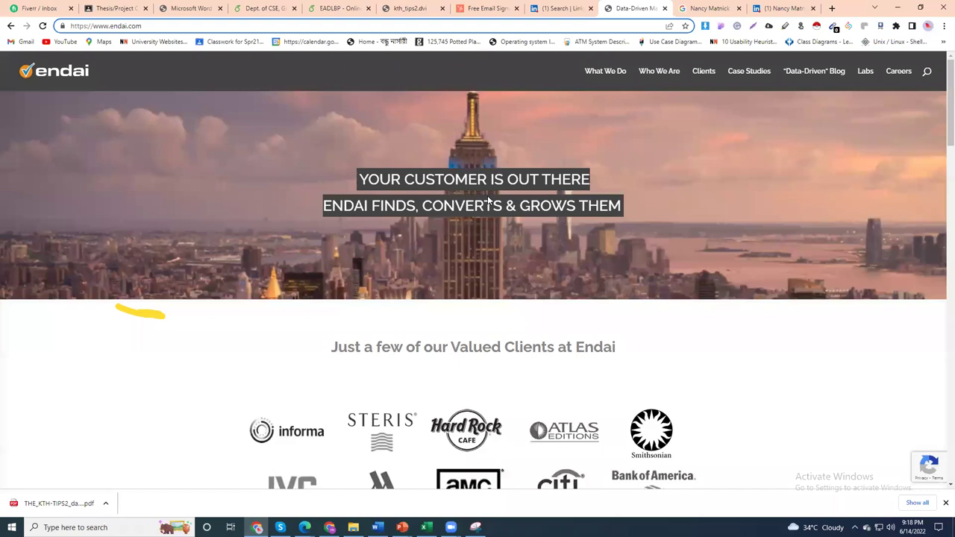
left_click(849, 30)
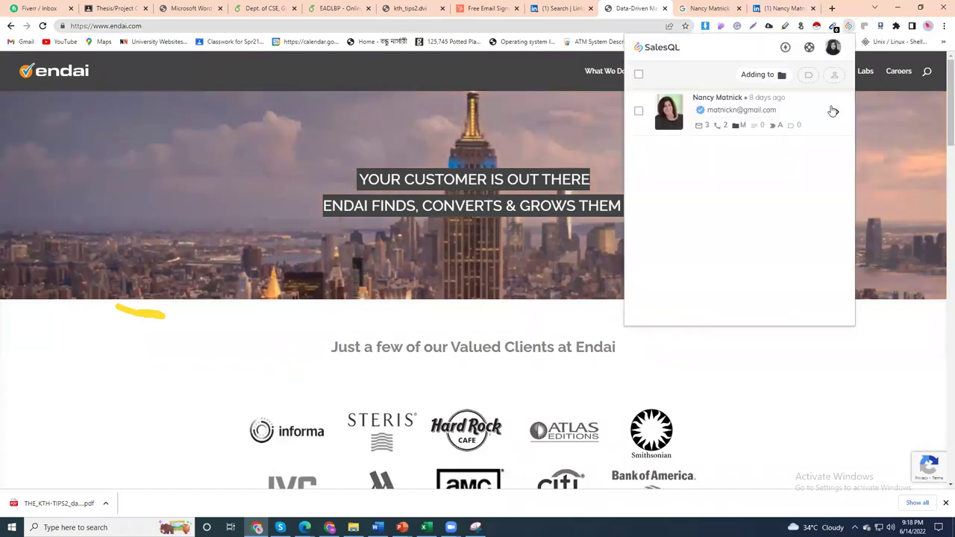
left_click(833, 111)
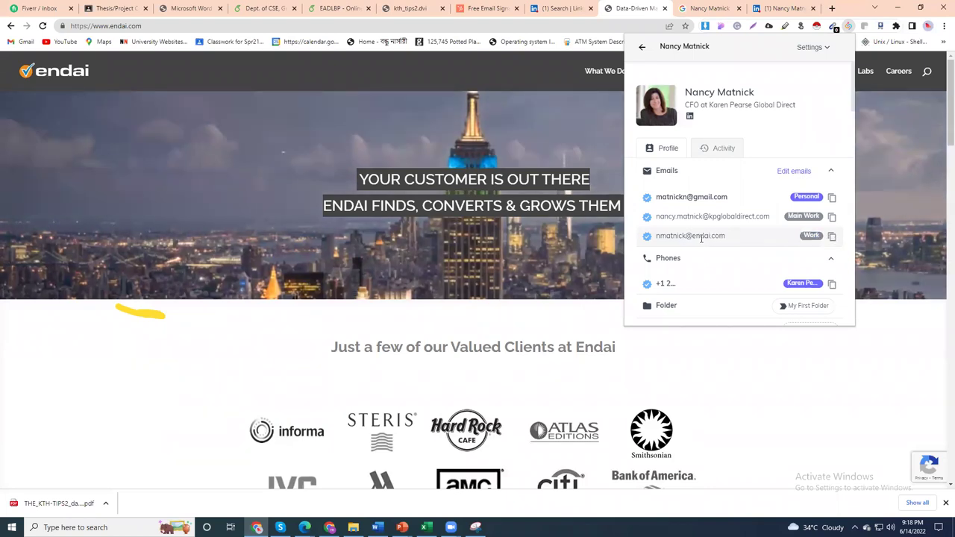
left_click(831, 237)
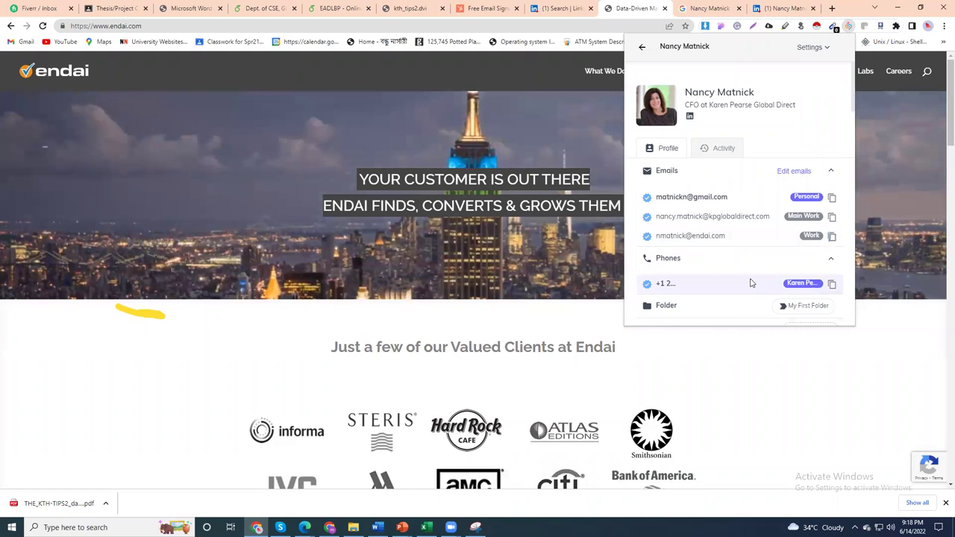
scroll(753, 288, "down", 1)
scroll(750, 280, "down", 1)
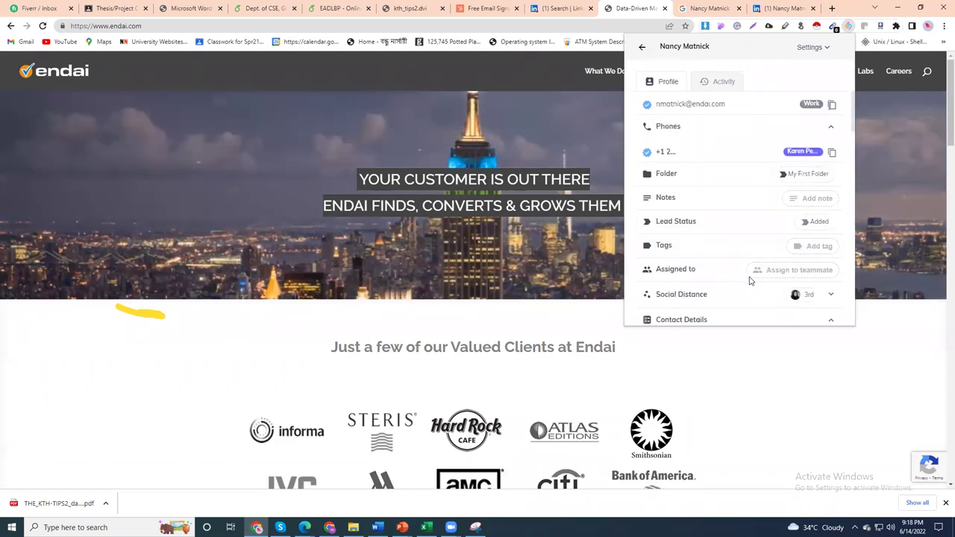
left_click(834, 152)
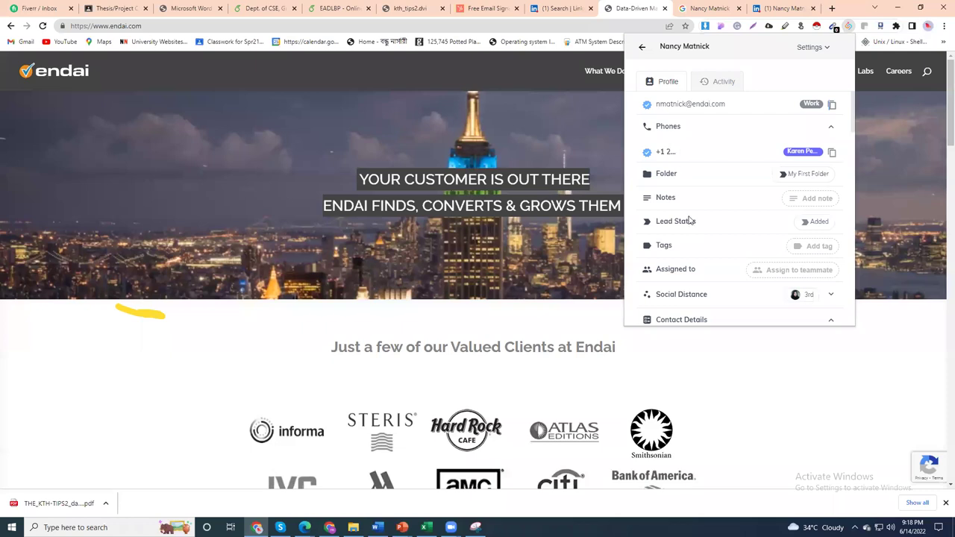
scroll(691, 221, "down", 5)
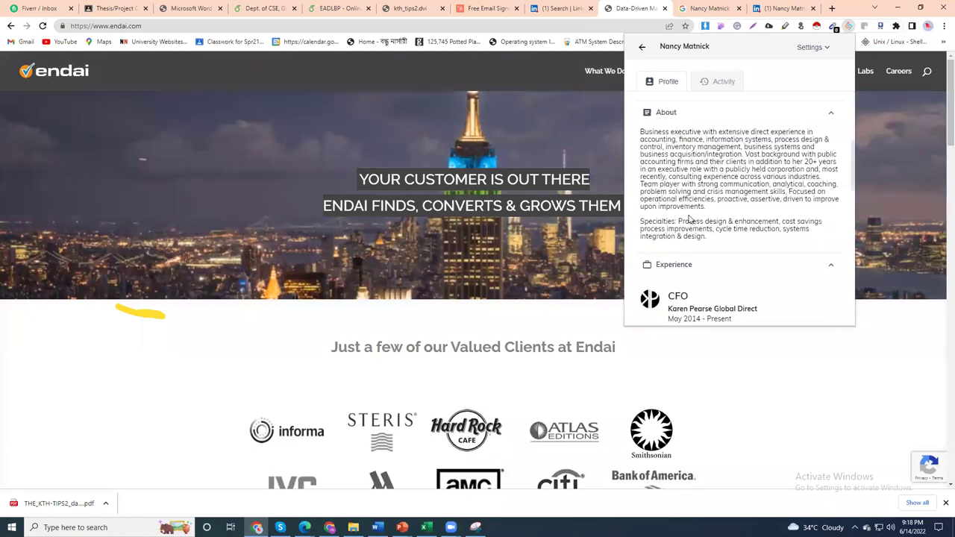
scroll(690, 218, "down", 5)
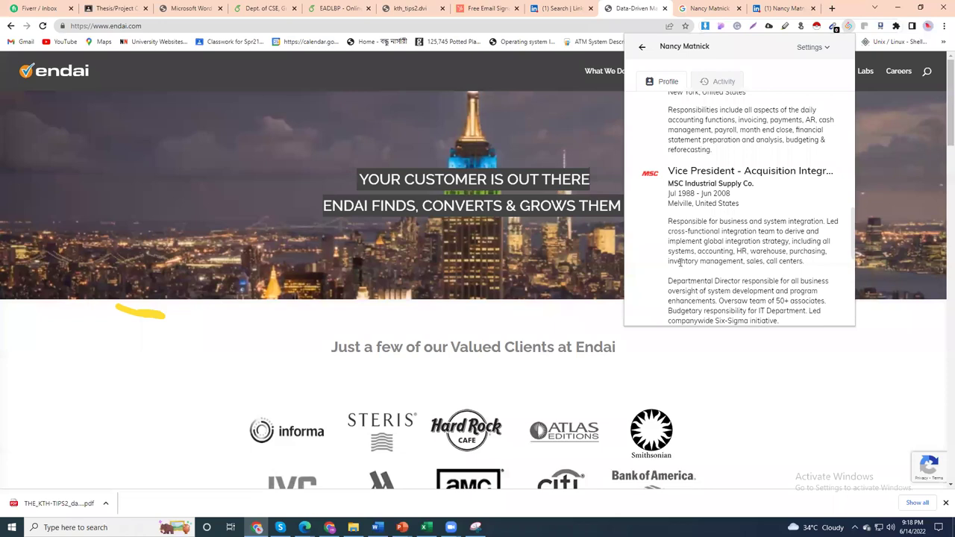
scroll(711, 225, "down", 5)
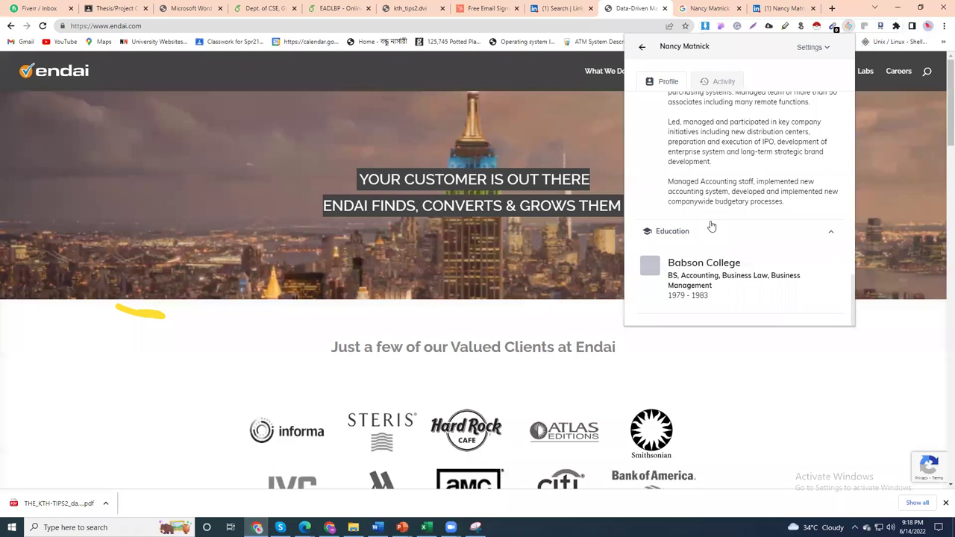
scroll(711, 225, "up", 10)
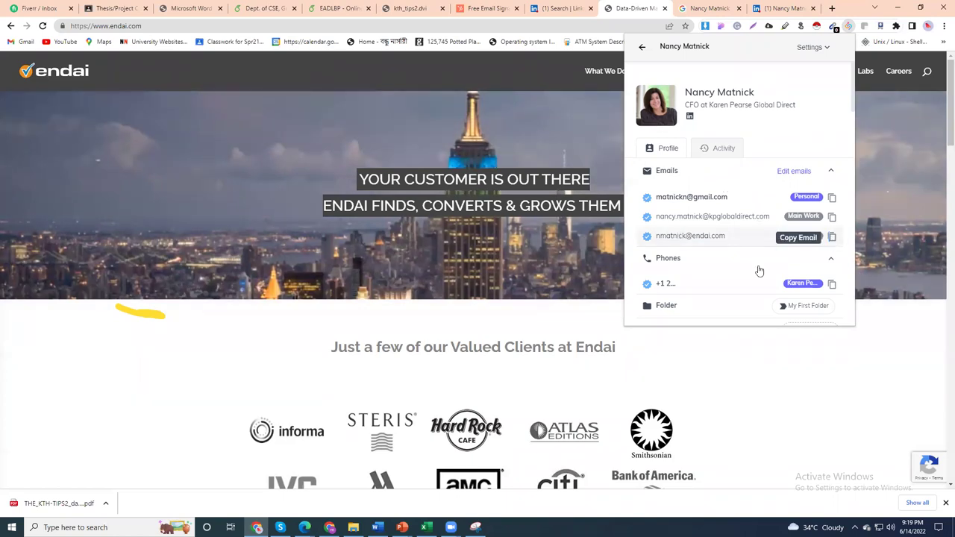
- Paste the CFO's Endai work email into cell E2 of the lead sheet, then return to Chrome
left_click(833, 237)
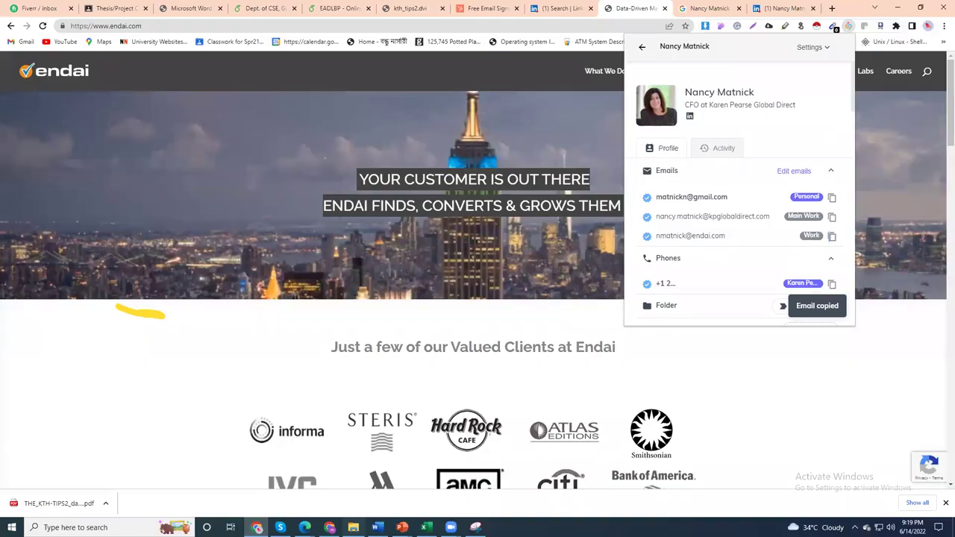
key("alt+Tab")
left_click(515, 150)
key("ctrl+v")
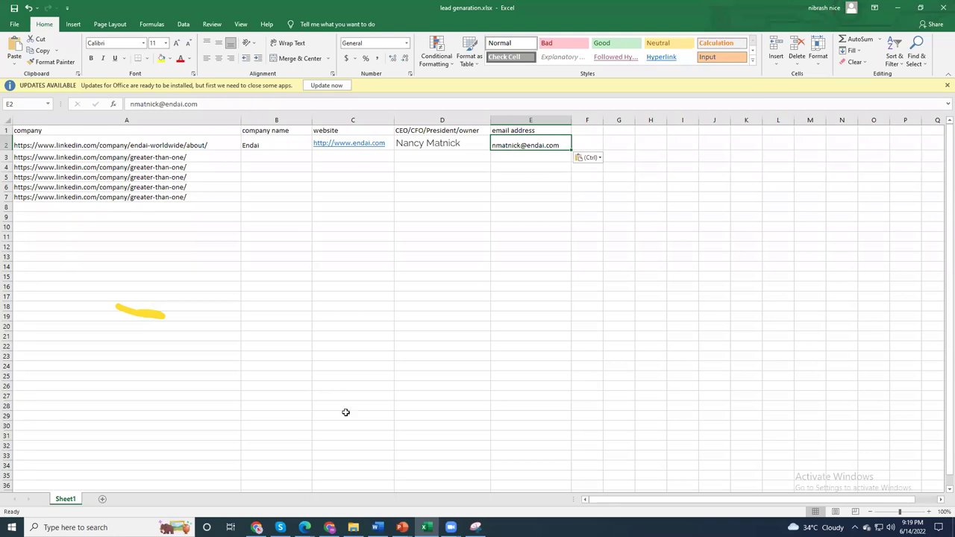
key("alt+Tab")
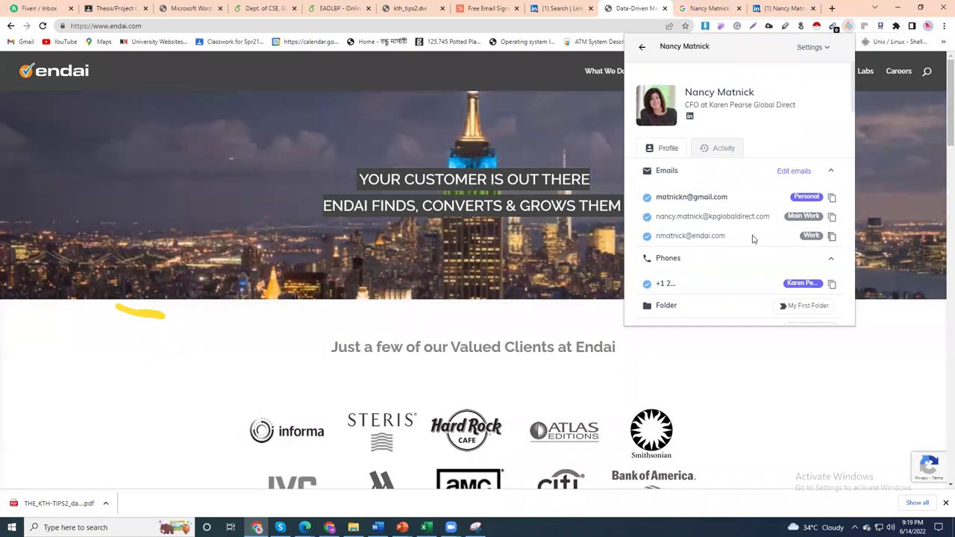
- Copy the CFO's Personal email from SalesQL and bring up the PowerPoint lecture deck
left_click(832, 199)
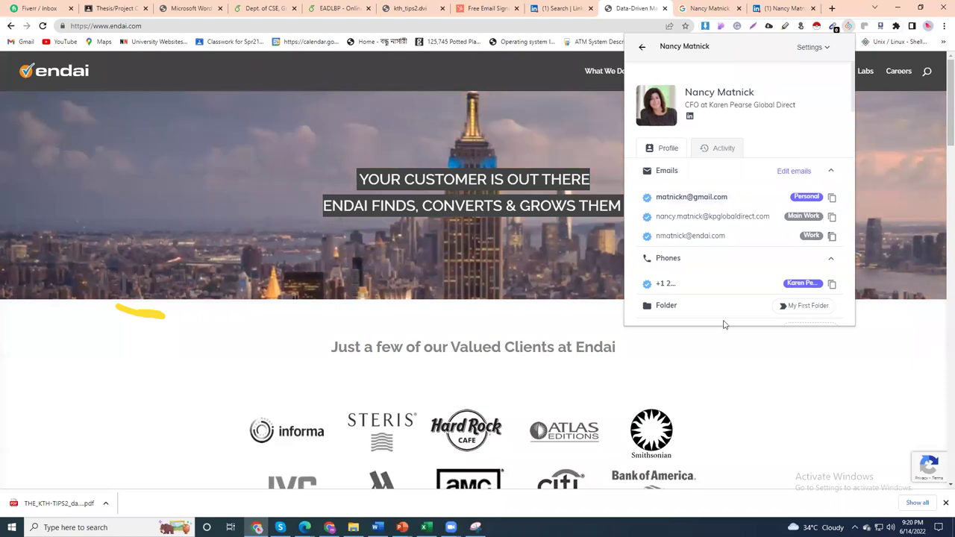
left_click(378, 528)
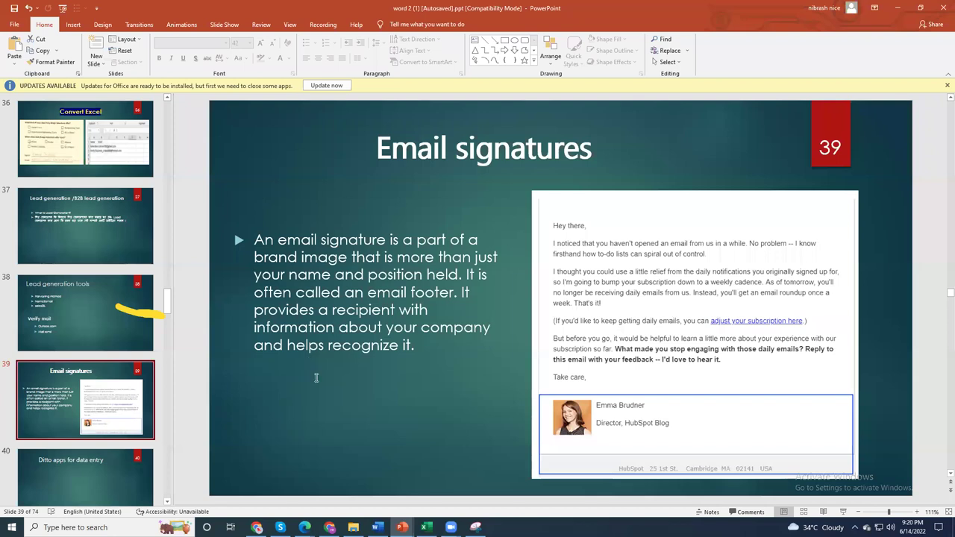
- Go back to slide 38 'Lead generation tools', select its 'Verify mail' line, then minimise PowerPoint
key("Page_Up")
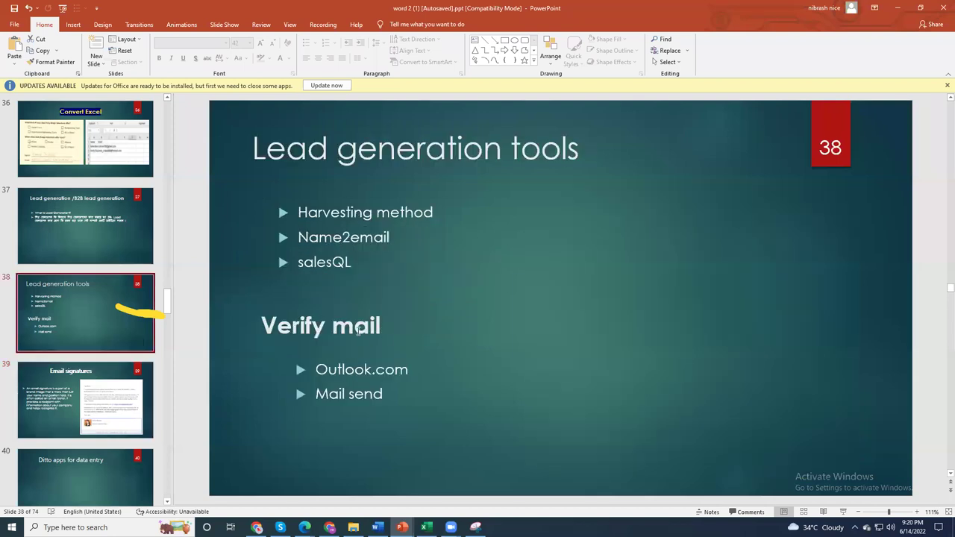
left_click(294, 327)
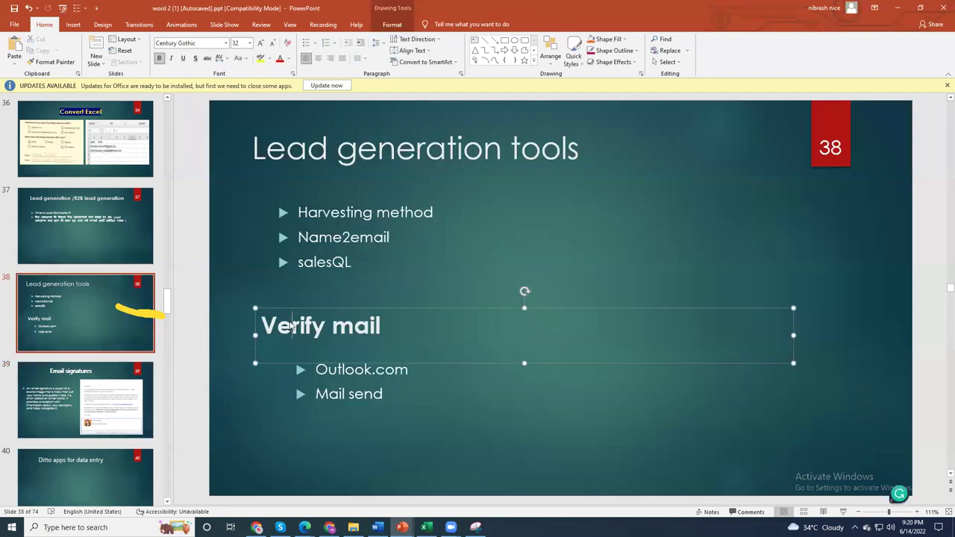
triple_click(291, 326)
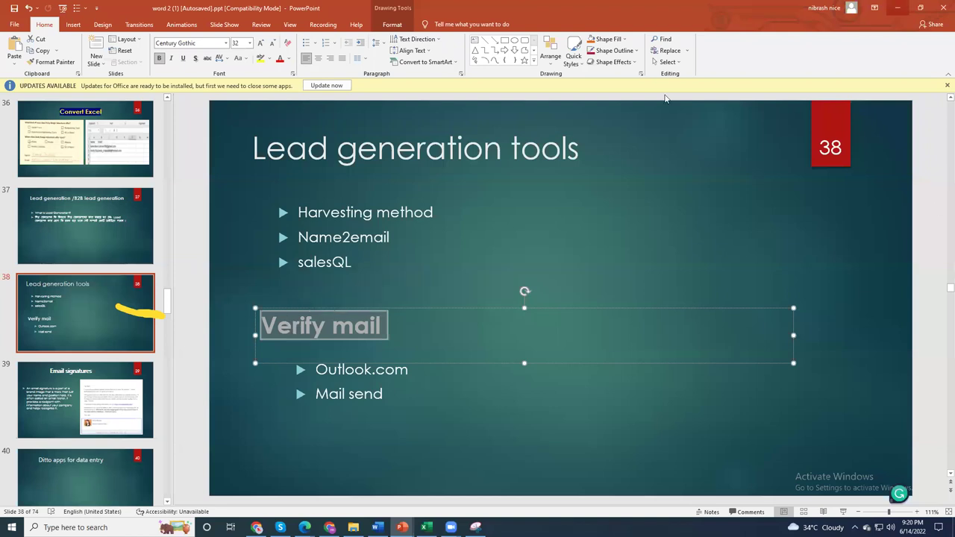
left_click(898, 9)
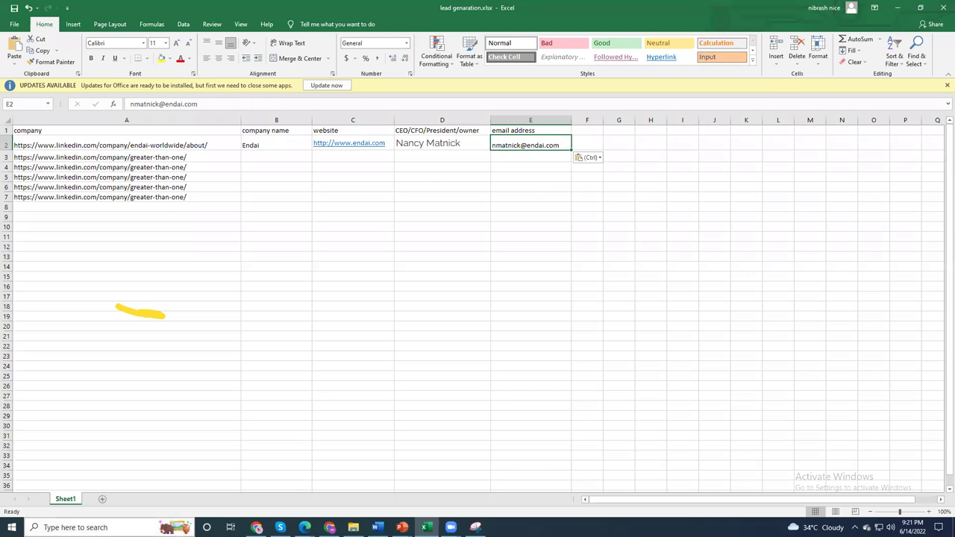
- Open the Windows taskbar search panel over the Excel lead sheet
left_click(90, 526)
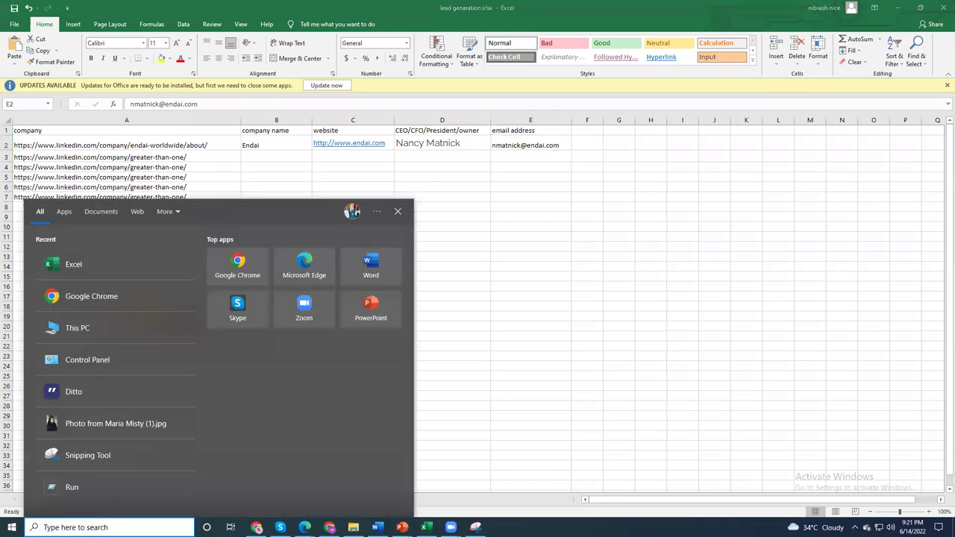
- Return to Chrome and open the Gmail inbox in a new tab
key("alt+Tab")
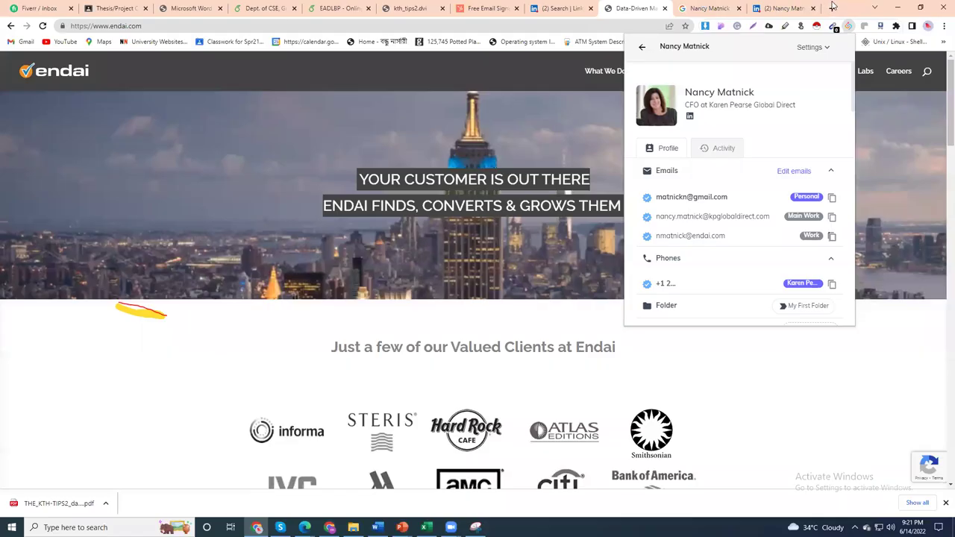
key("ctrl+t")
left_click(481, 317)
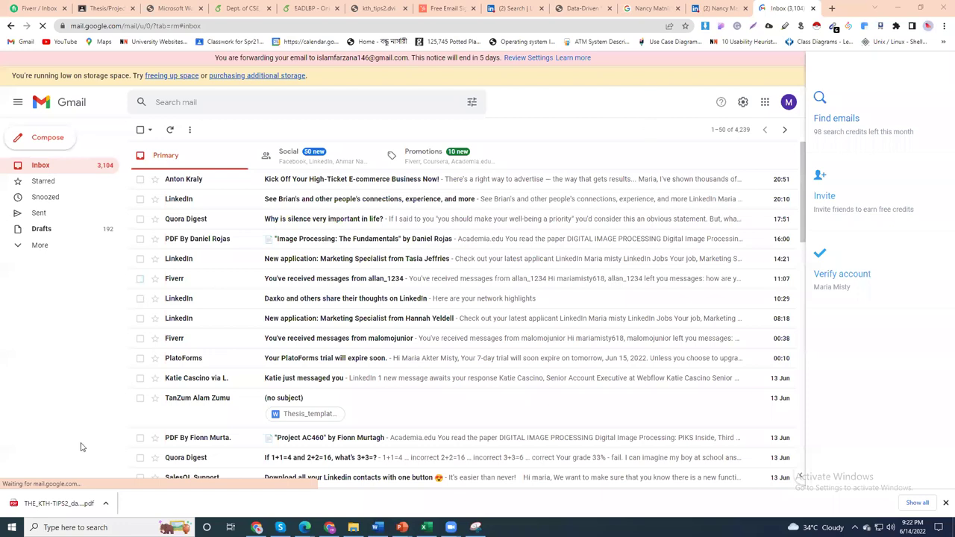
- From the Gmail inbox, open a fresh tab on the Google start page
scroll(494, 340, "down", 3)
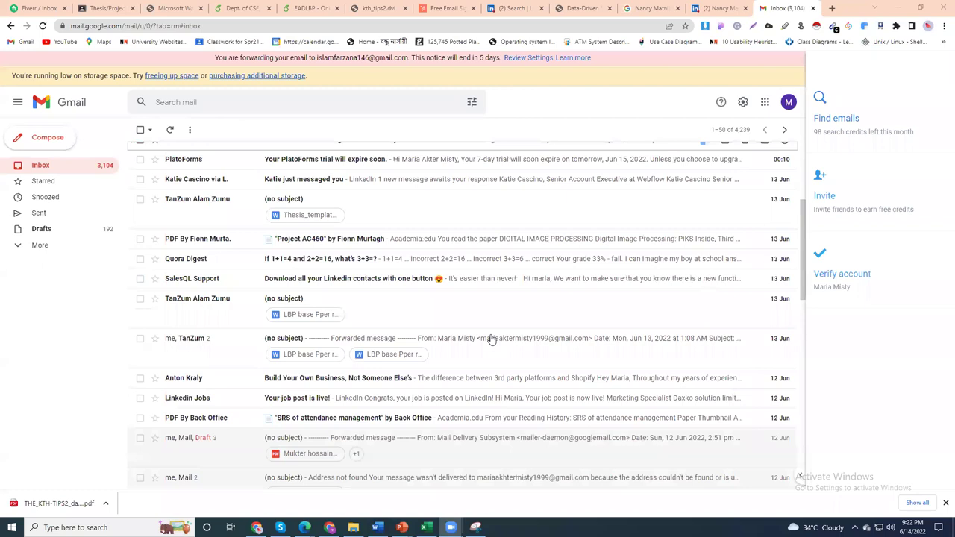
scroll(492, 340, "up", 3)
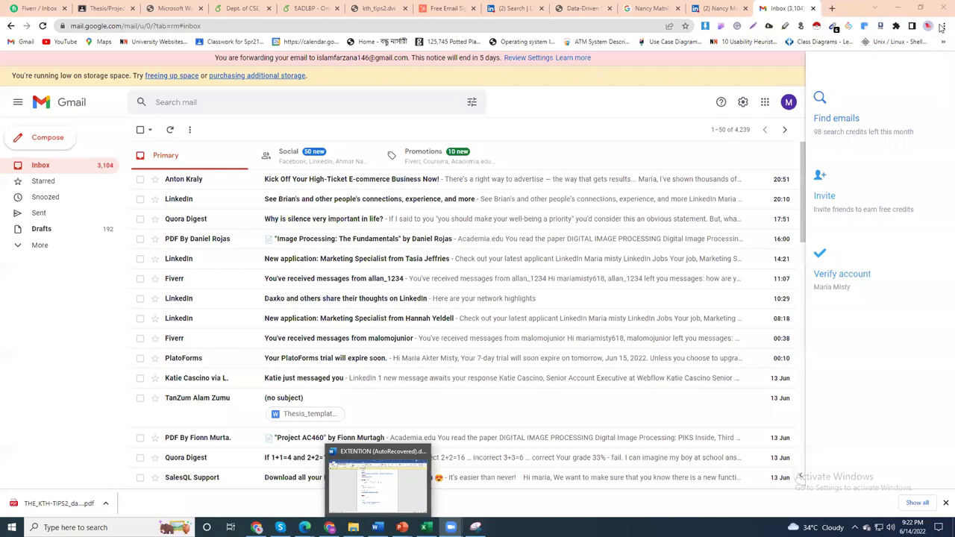
key("ctrl+t")
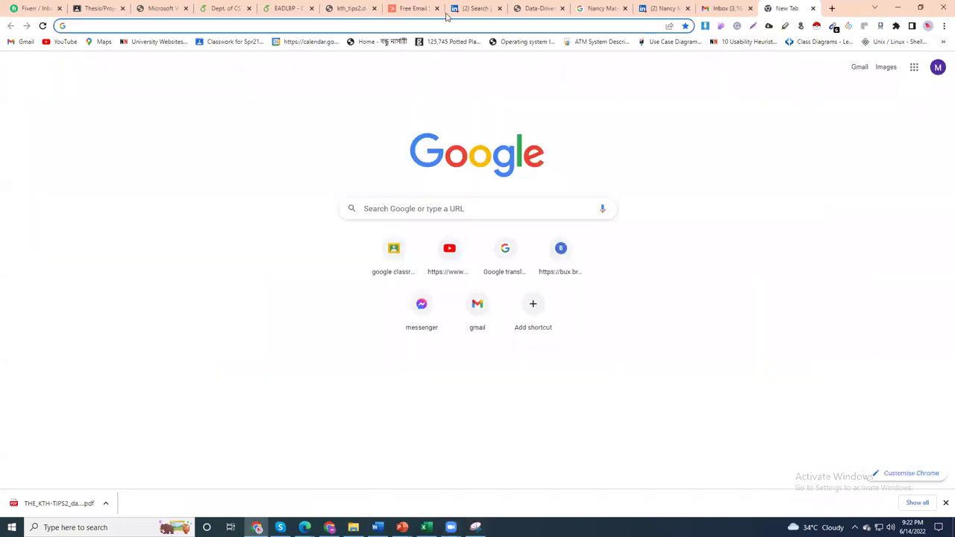
- Go to Chrome's Extensions page and search the Web Store for 'clearbit'
left_click(944, 25)
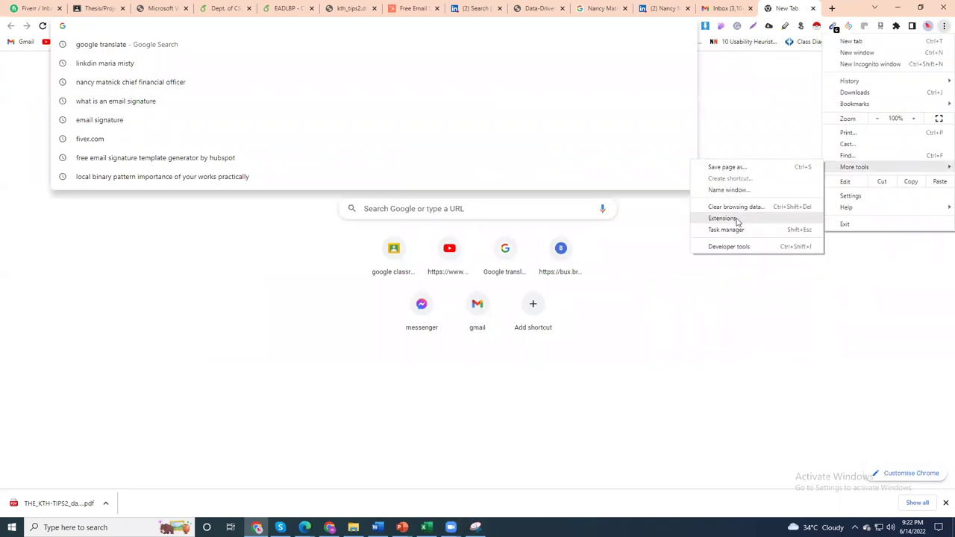
mouse_move(854, 167)
left_click(736, 220)
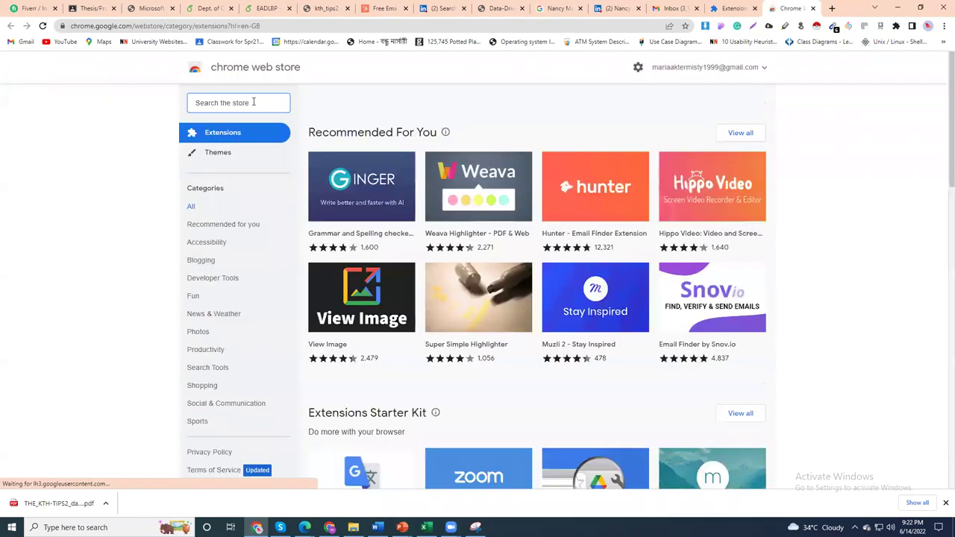
type("clea")
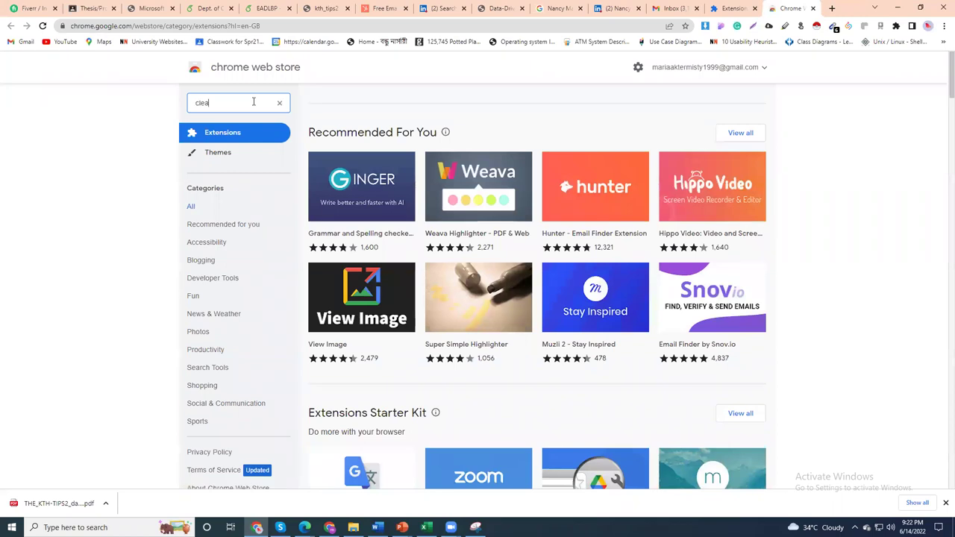
type("rbit")
key("ctrl+a")
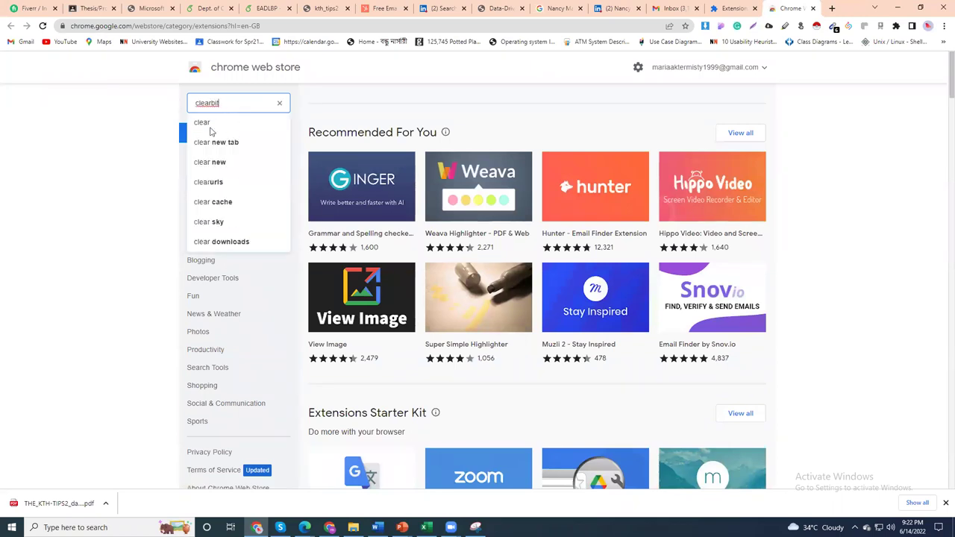
key("Return")
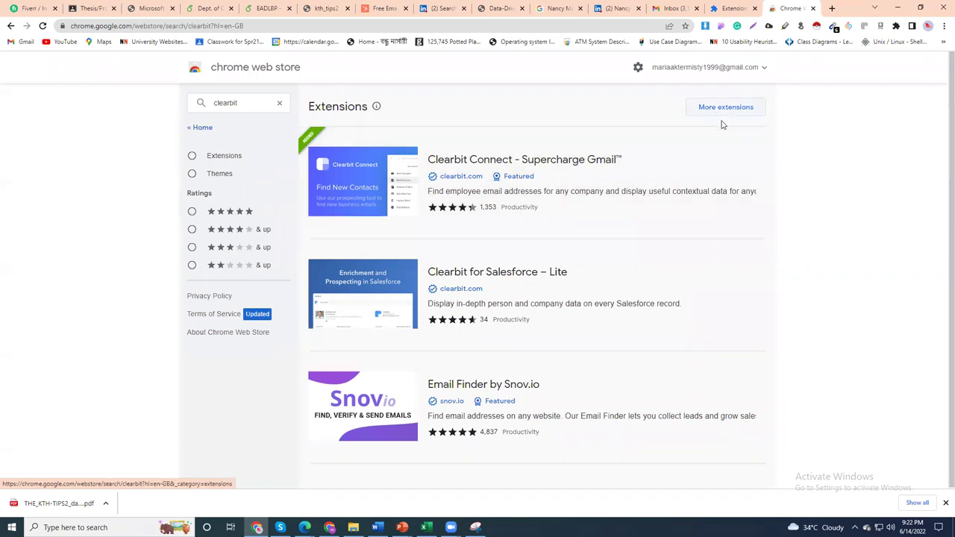
- Check that Clearbit Connect - Supercharge Gmail is already added, then go back to the store home
left_click(516, 164)
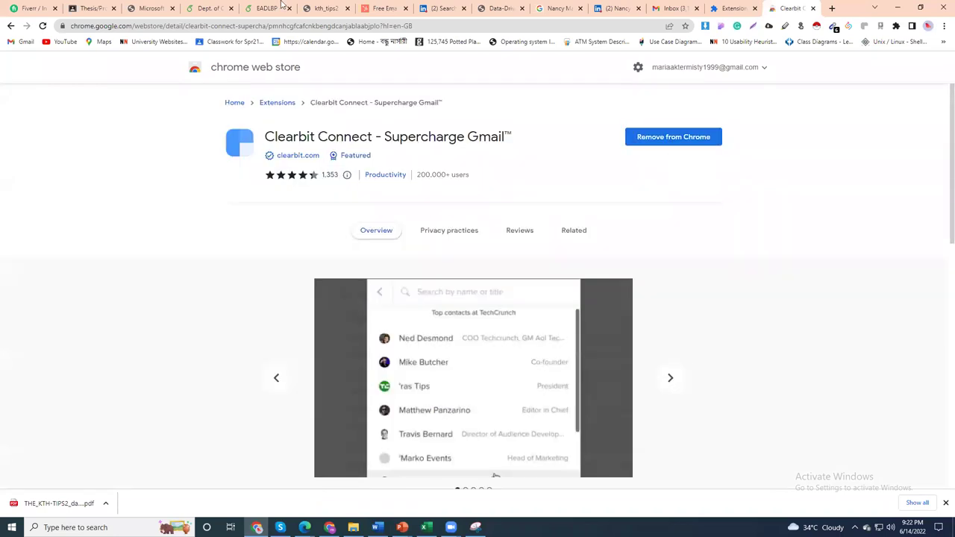
left_click(429, 26)
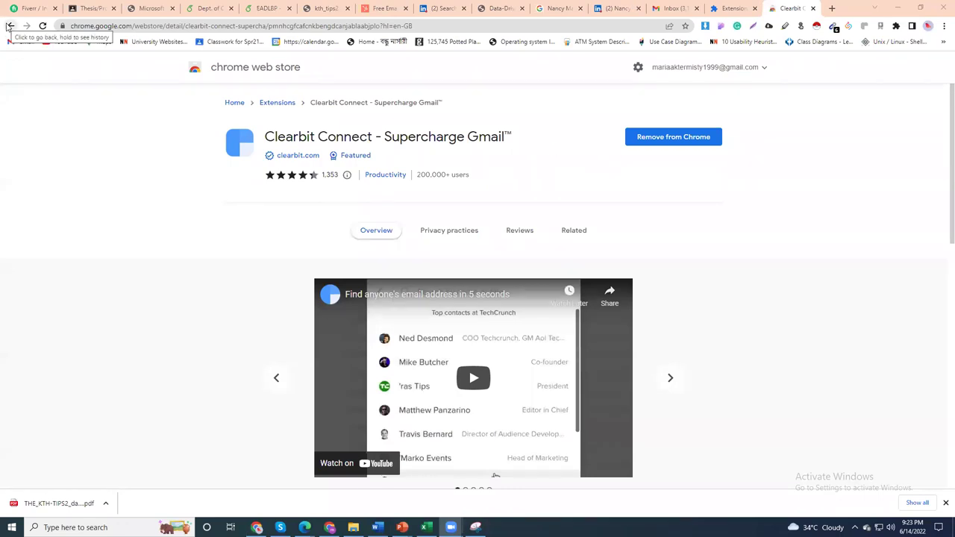
left_click(9, 26)
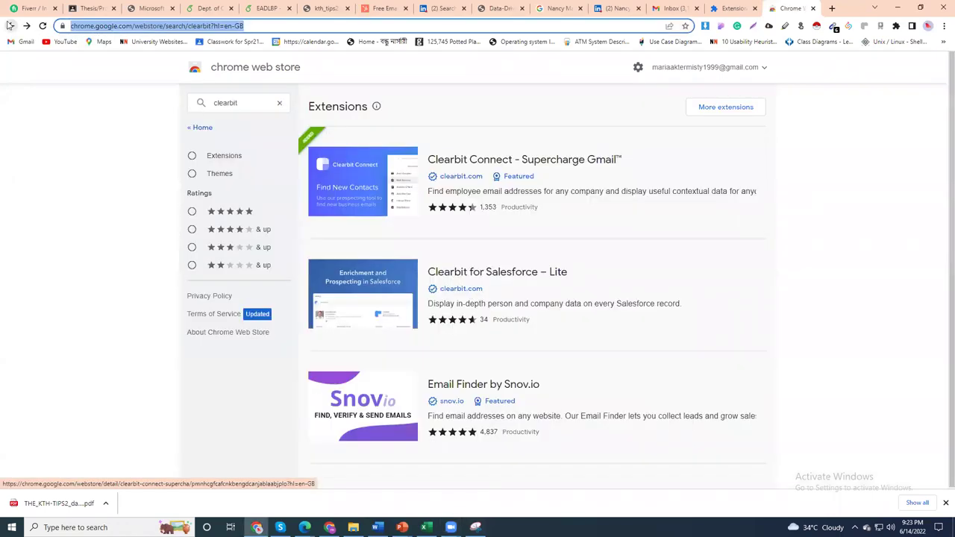
left_click(9, 26)
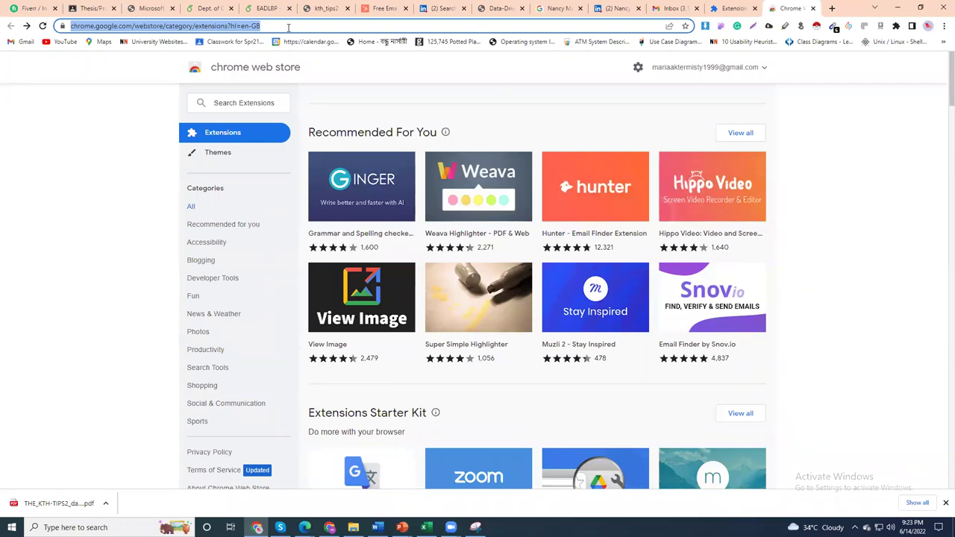
- Switch back to the Gmail Inbox tab and start a blank New Message draft
left_click(734, 7)
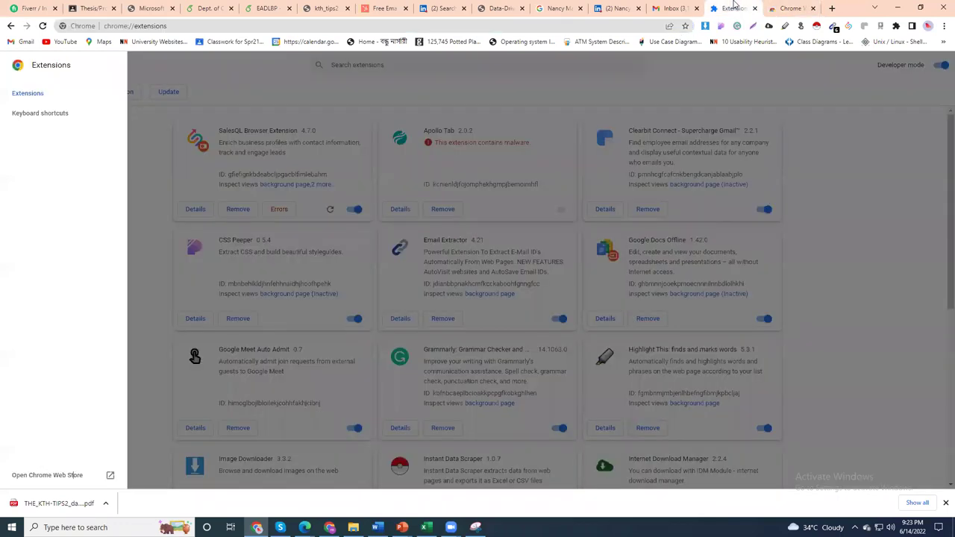
left_click(676, 6)
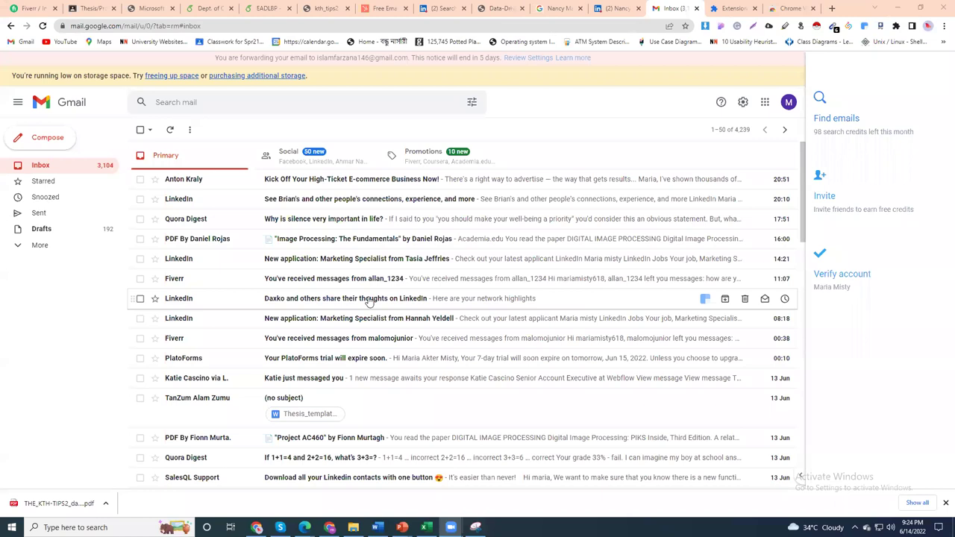
left_click(738, 6)
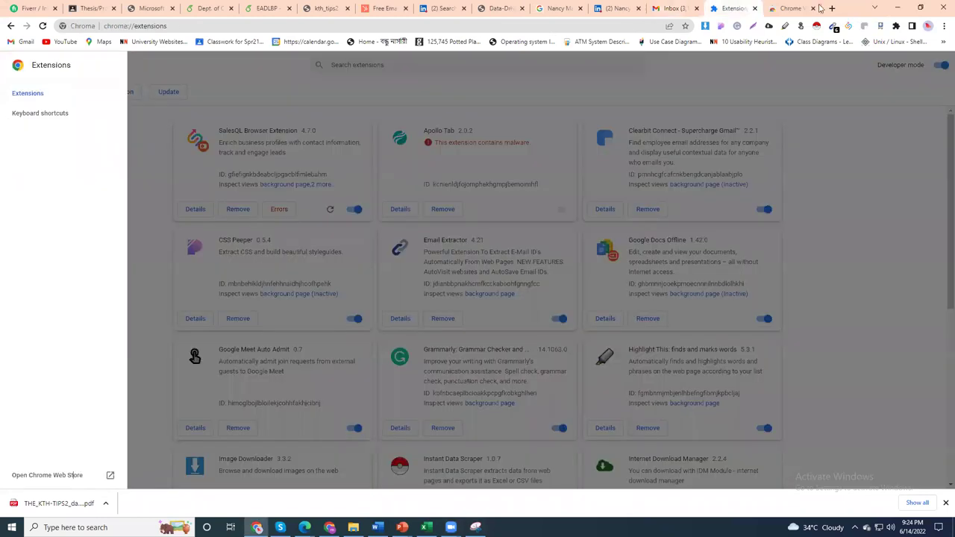
left_click(794, 7)
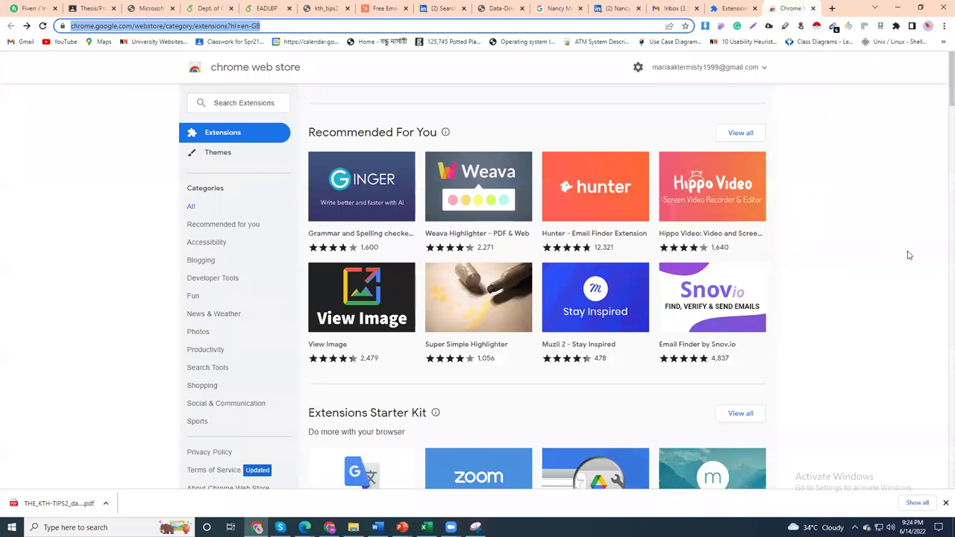
left_click(714, 7)
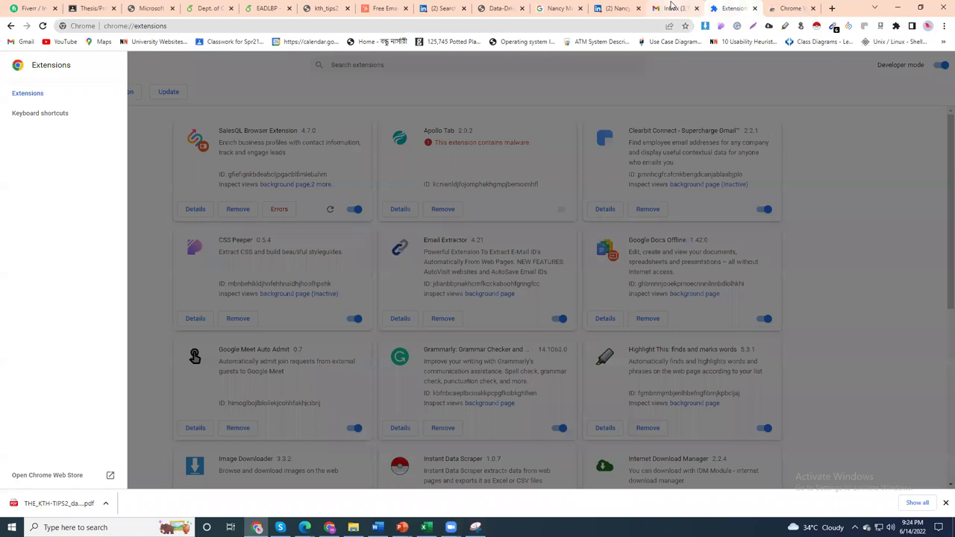
left_click(671, 7)
left_click(29, 138)
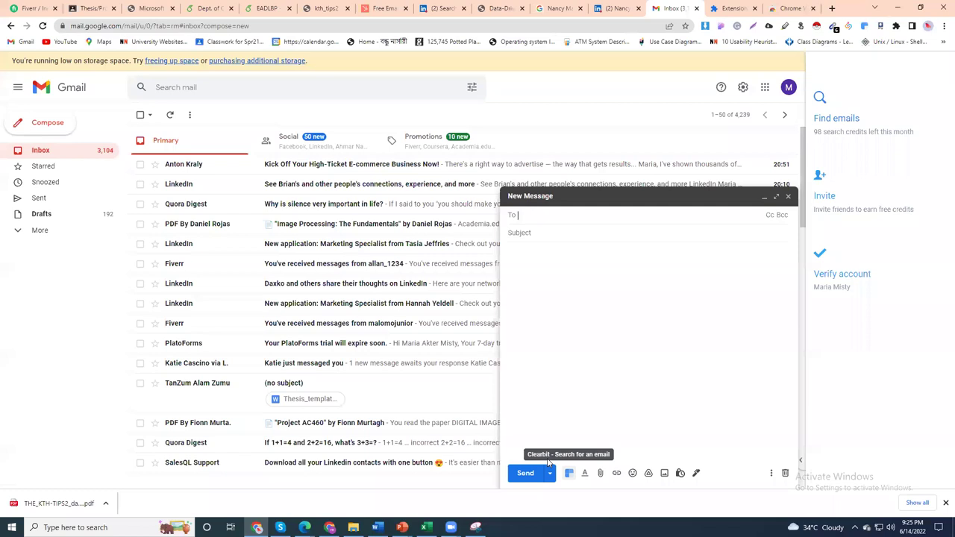
- Show Clearbit's 'Find a company' search beside the draft, then go to the CFO's LinkedIn tab
left_click(888, 123)
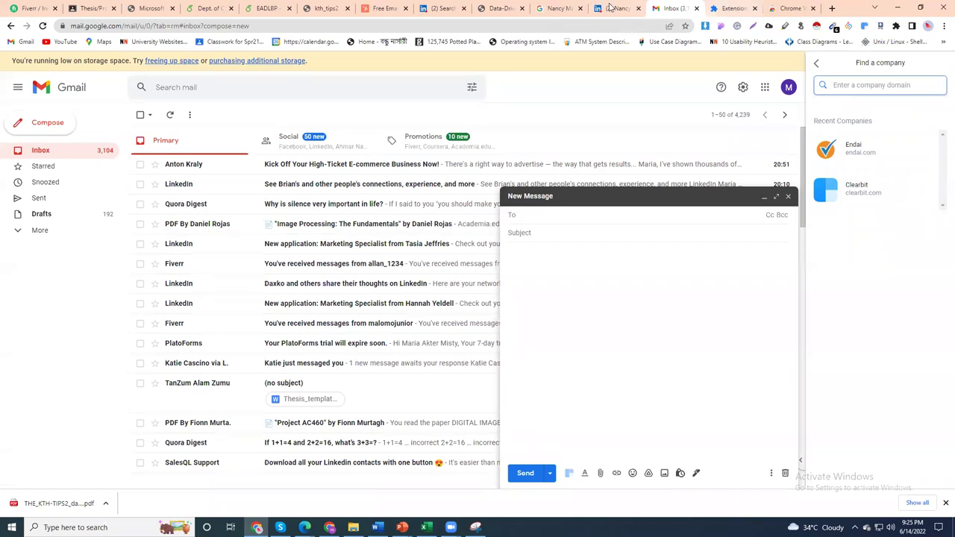
left_click(610, 7)
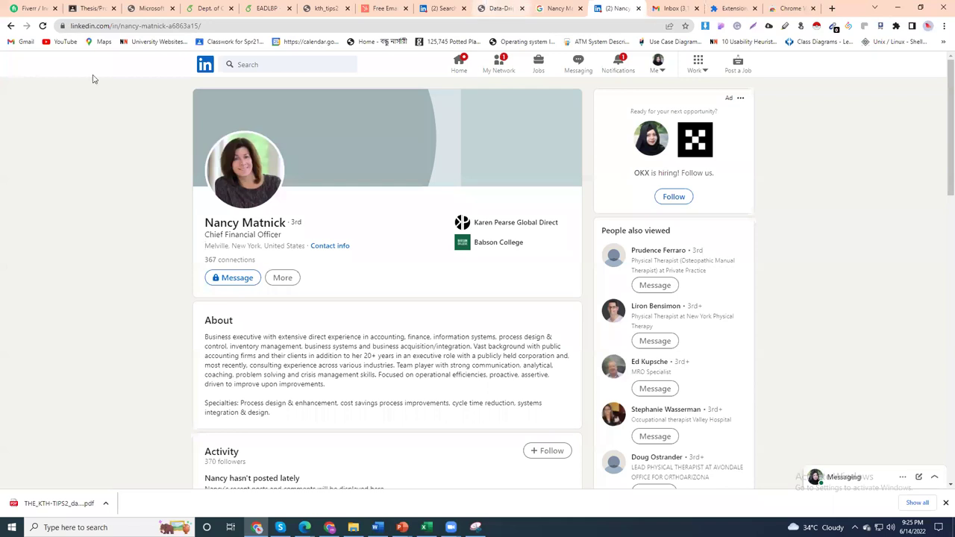
- On the Endai website tab, select the domain 'endai.com' in the address bar
key("ctrl+shift+Tab")
key("ctrl+shift+Tab")
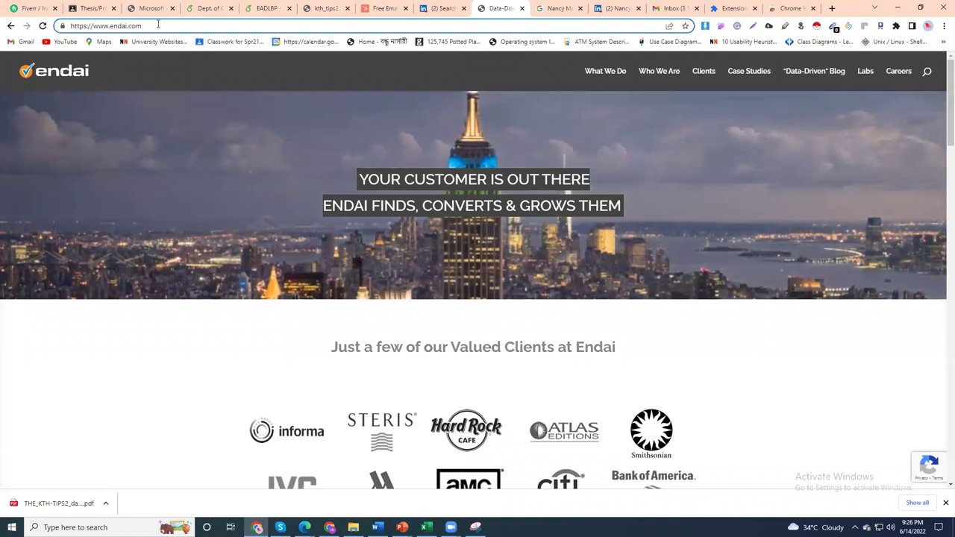
left_click(111, 24, "shift")
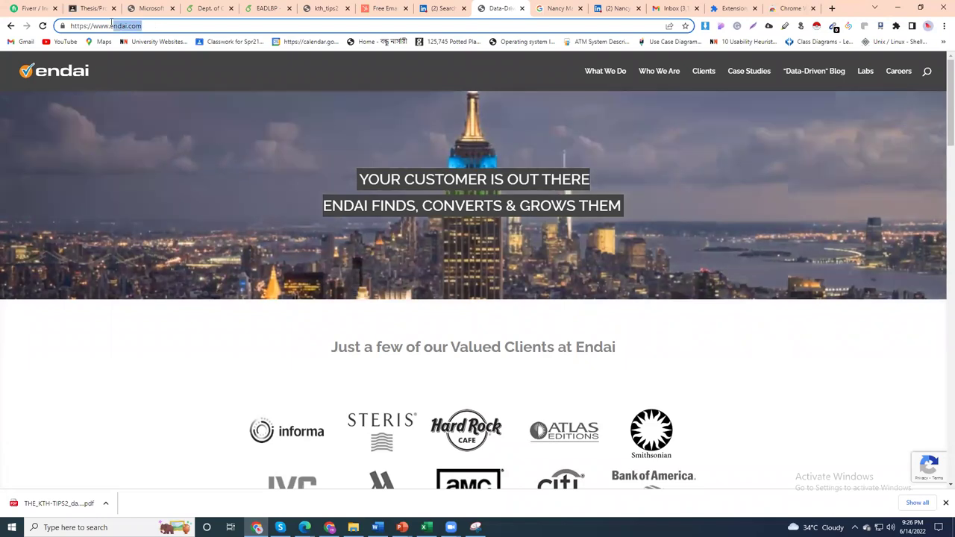
left_click(131, 28)
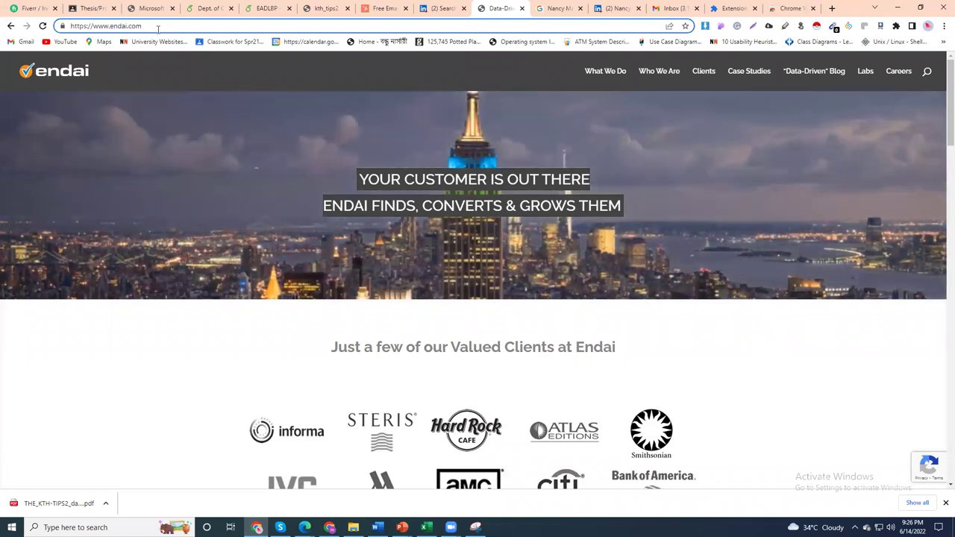
left_click(112, 24, "shift")
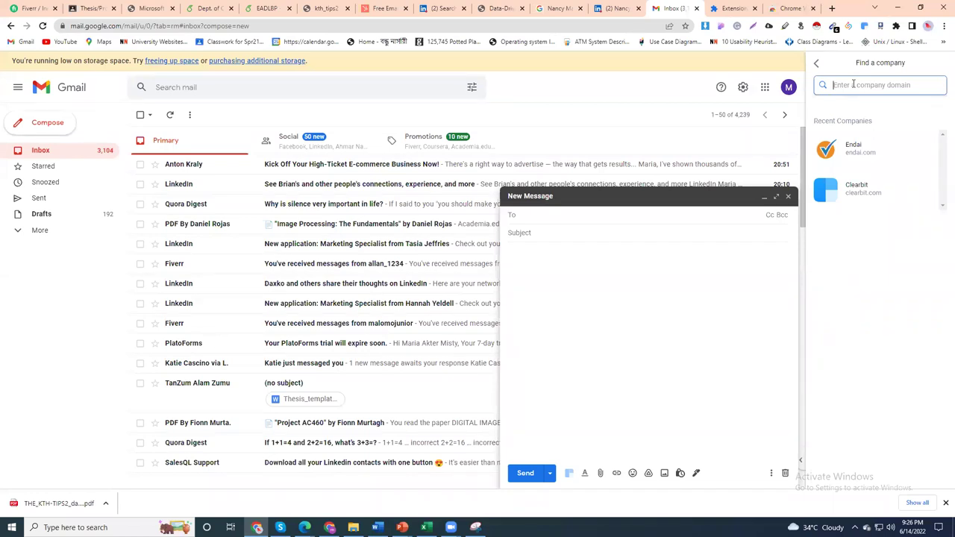
- Search Clearbit for 'endai.com' and list the people working at Endai
type("endai.com")
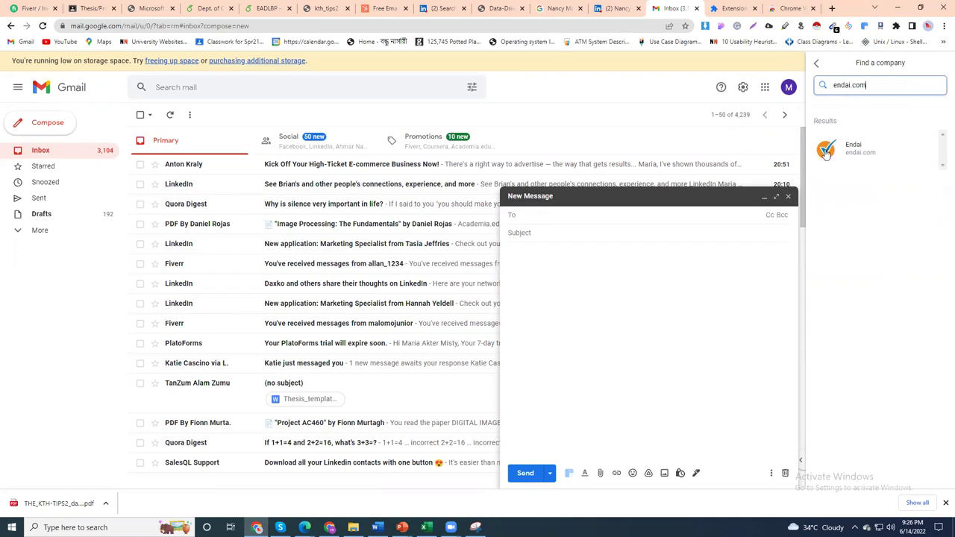
left_click(865, 149)
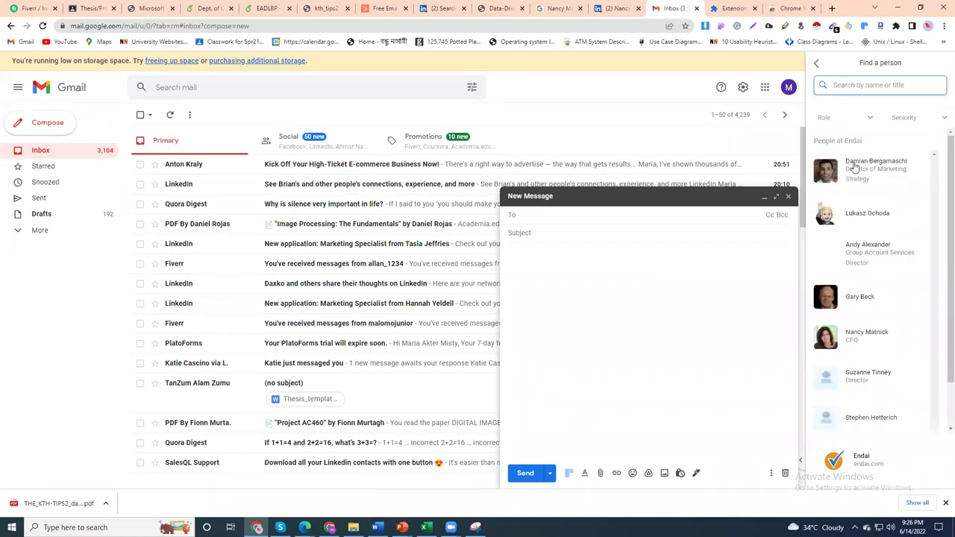
scroll(846, 321, "down", 1)
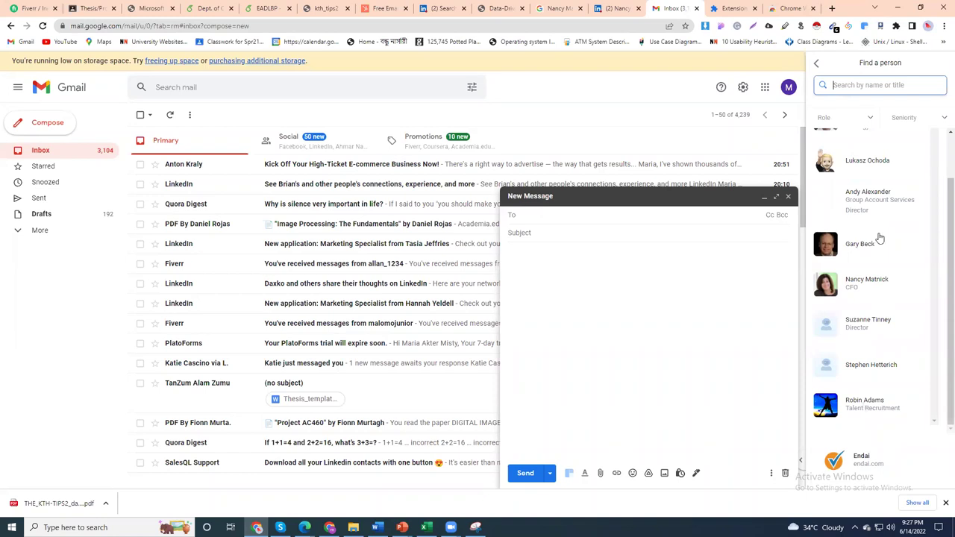
scroll(874, 208, "up", 1)
scroll(863, 313, "down", 1)
- Open the Endai CFO's contact card and select her verified email address
left_click(864, 282)
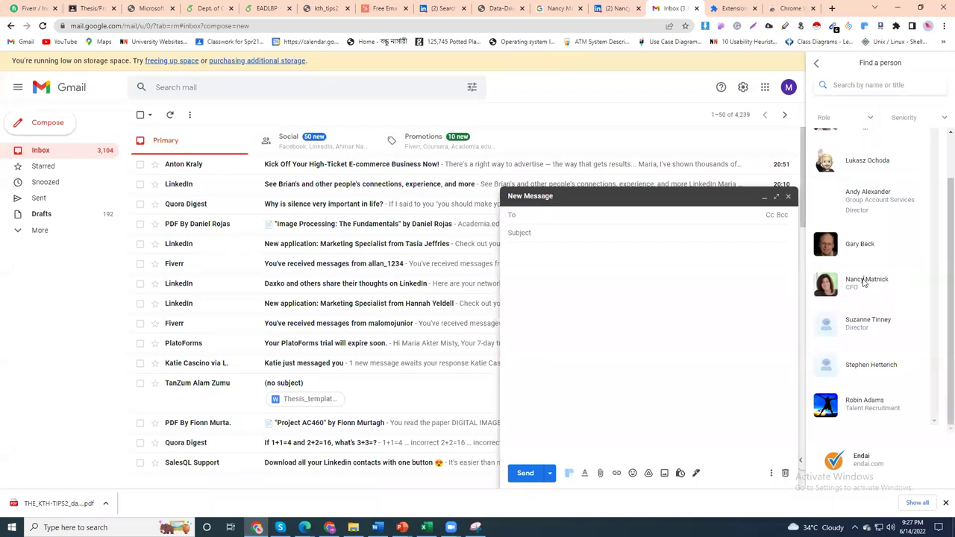
left_click(863, 282)
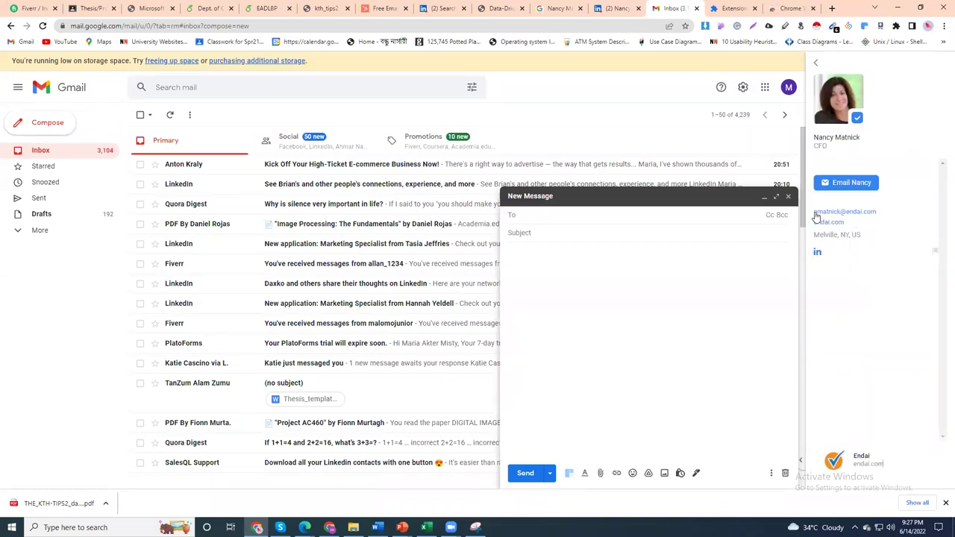
left_click_drag(814, 214, 882, 217)
key("ctrl+c")
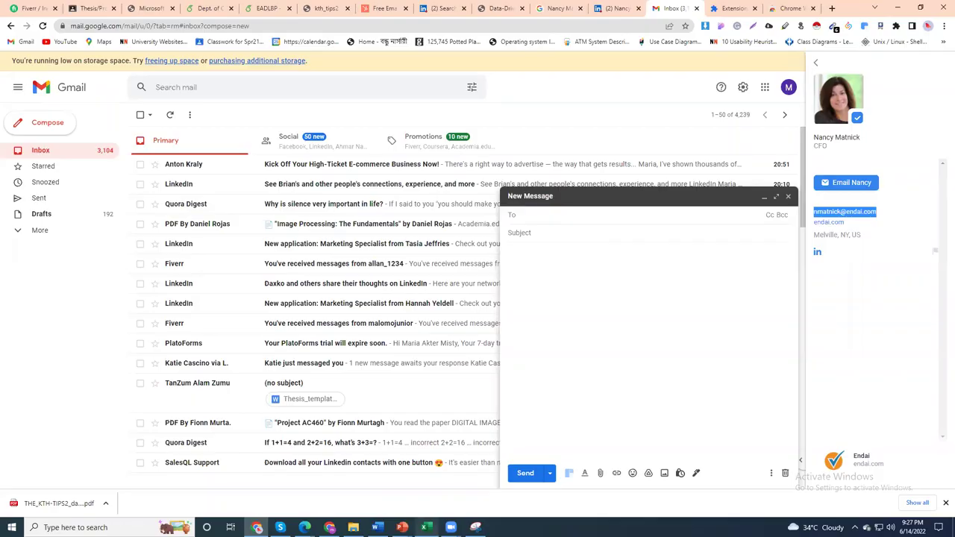
left_click(426, 527)
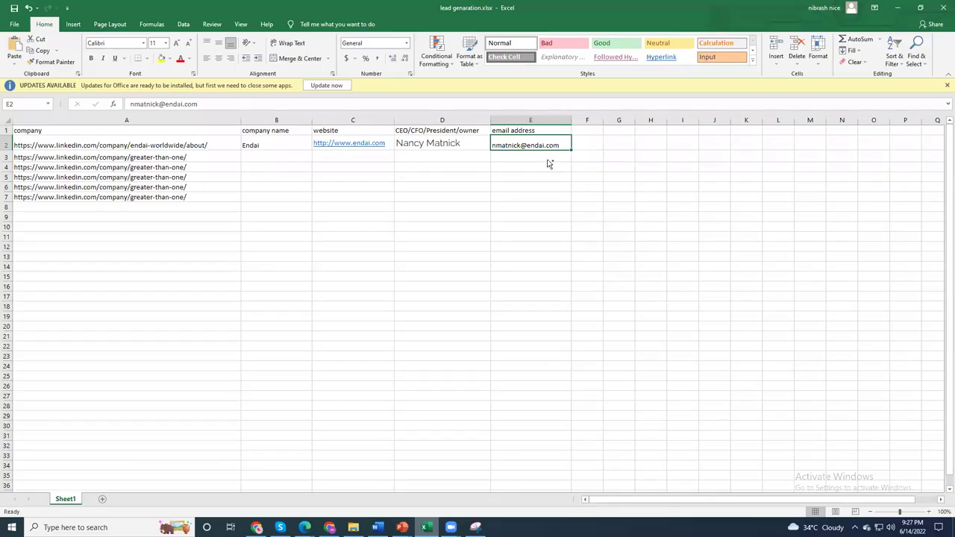
- Paste the CFO's email into the lead sheet and clear the duplicate address from E3
key("Down")
key("ctrl+v")
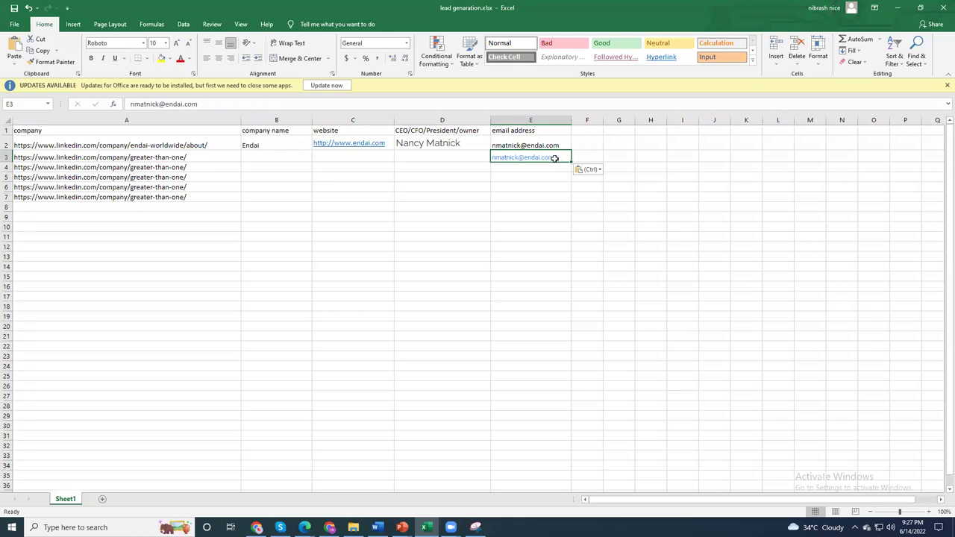
left_click(542, 144)
left_click(551, 155)
double_click(552, 156)
left_click_drag(553, 157, 493, 156)
key("BackSpace")
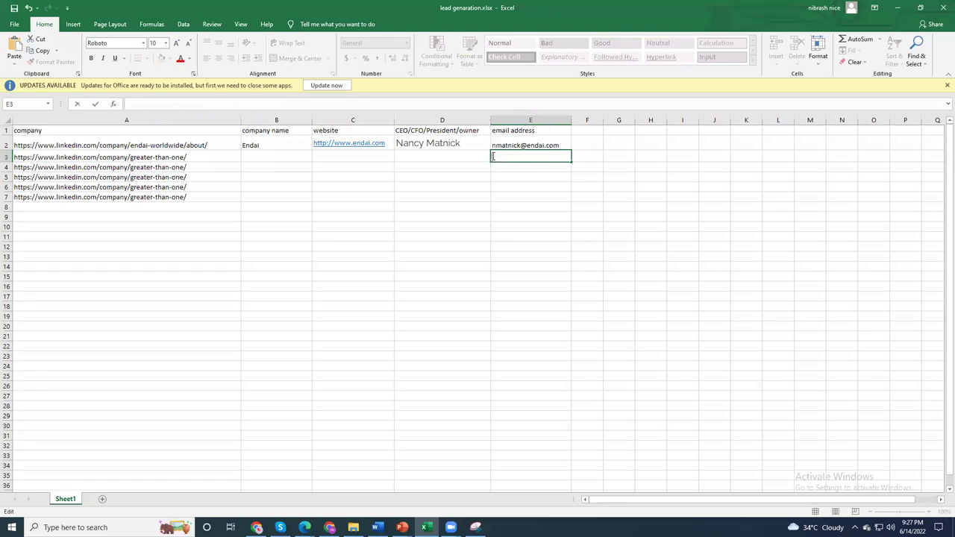
left_click(522, 176)
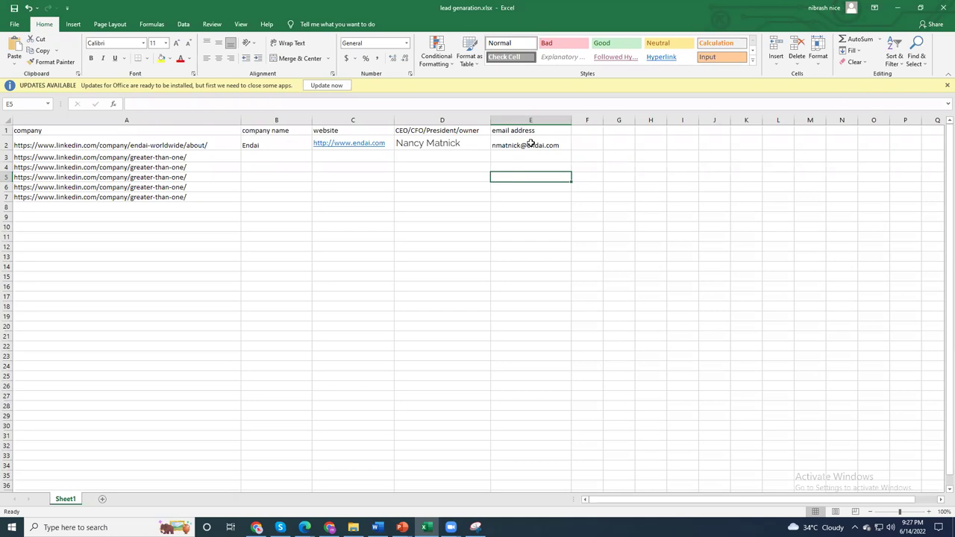
left_click(256, 527)
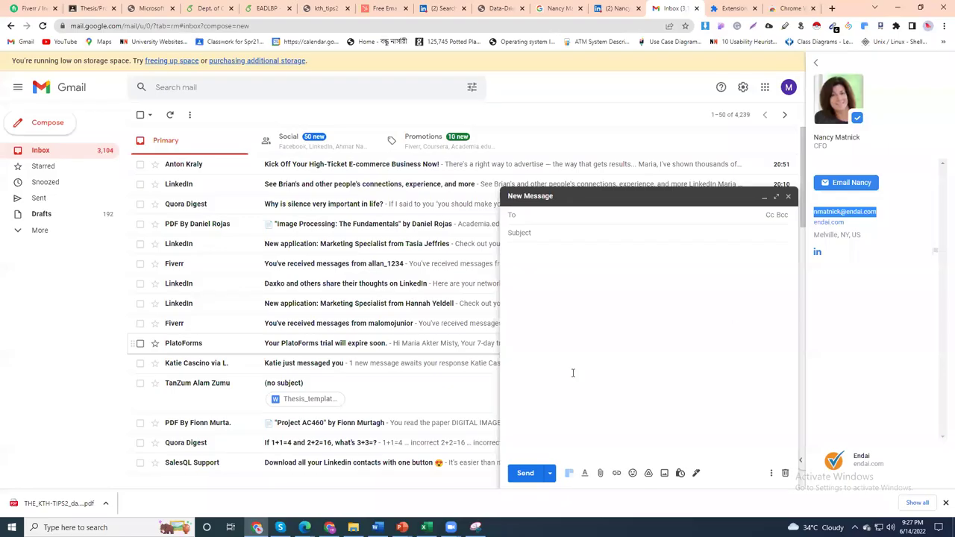
- Send a test email with body 'ZAdfsaf' to the CFO's address
left_click(849, 182)
scroll(841, 187, "down", 3)
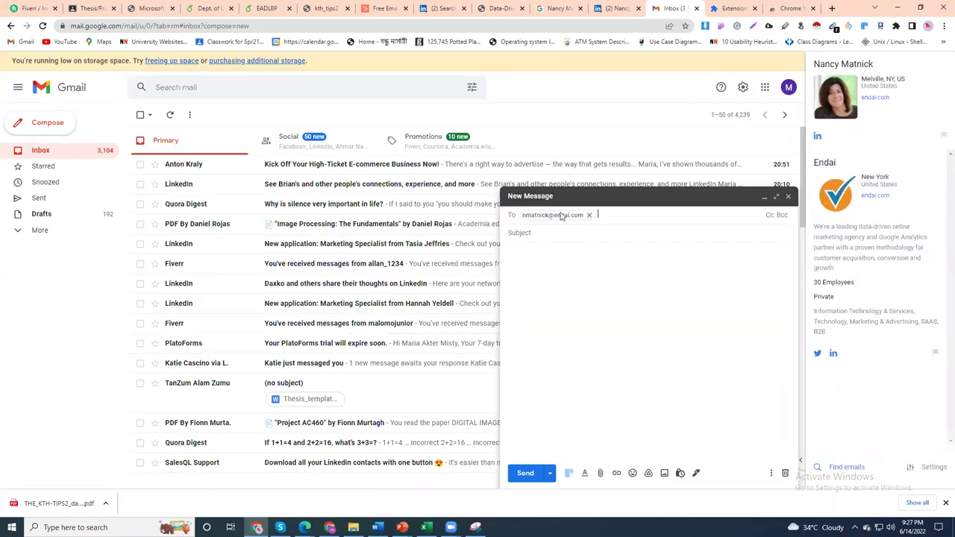
left_click(536, 251)
type("ZA")
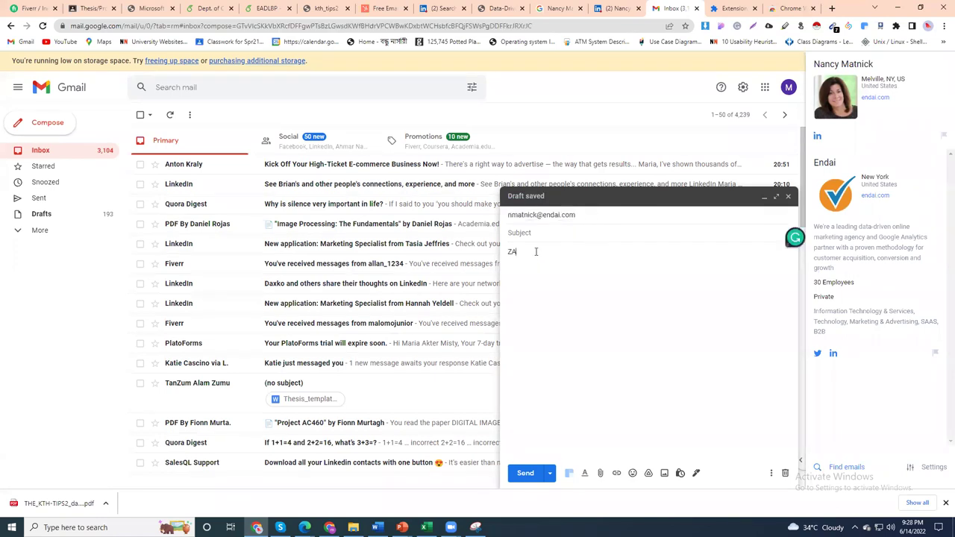
type("dfsaf")
left_click(609, 215)
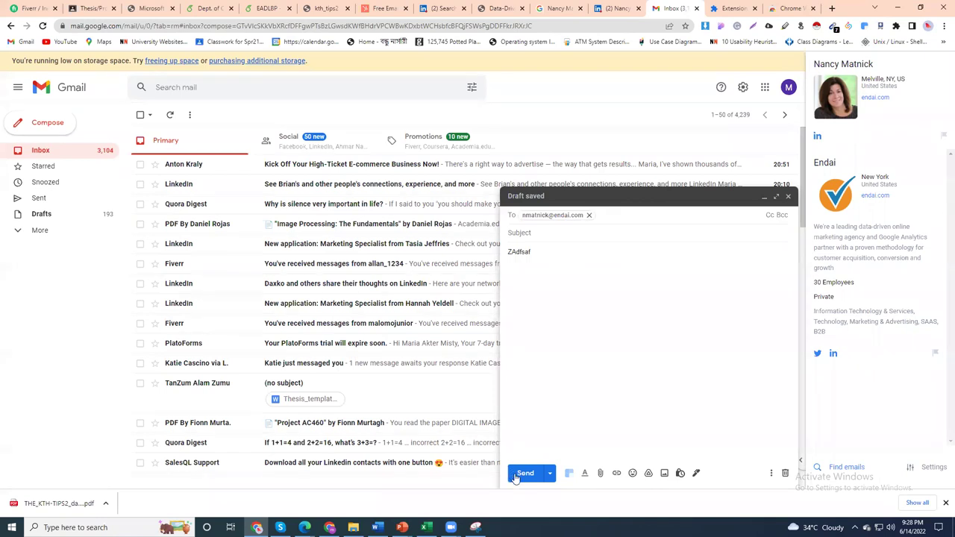
key("ctrl+Return")
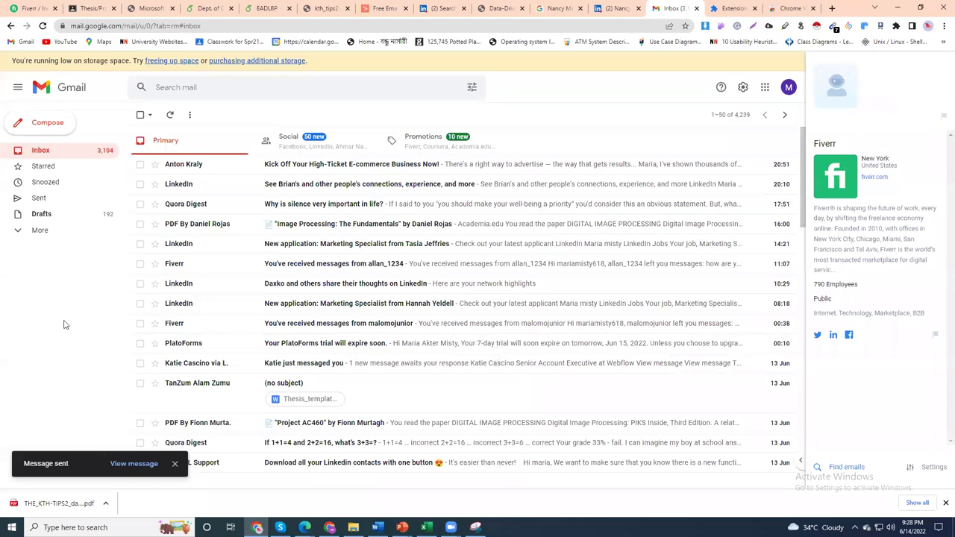
mouse_move(402, 528)
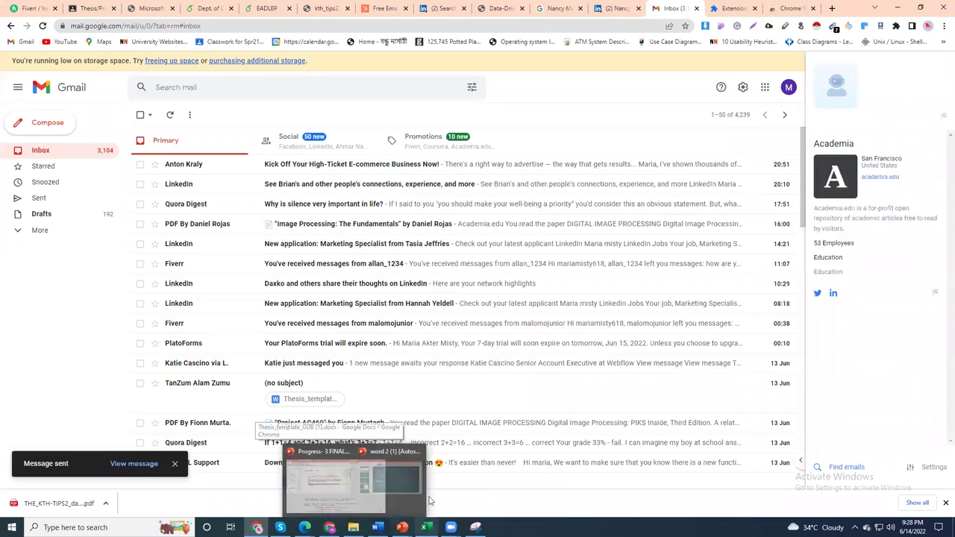
- In the lead sheet, pick the Greater Than One LinkedIn URL in A3
left_click(430, 497)
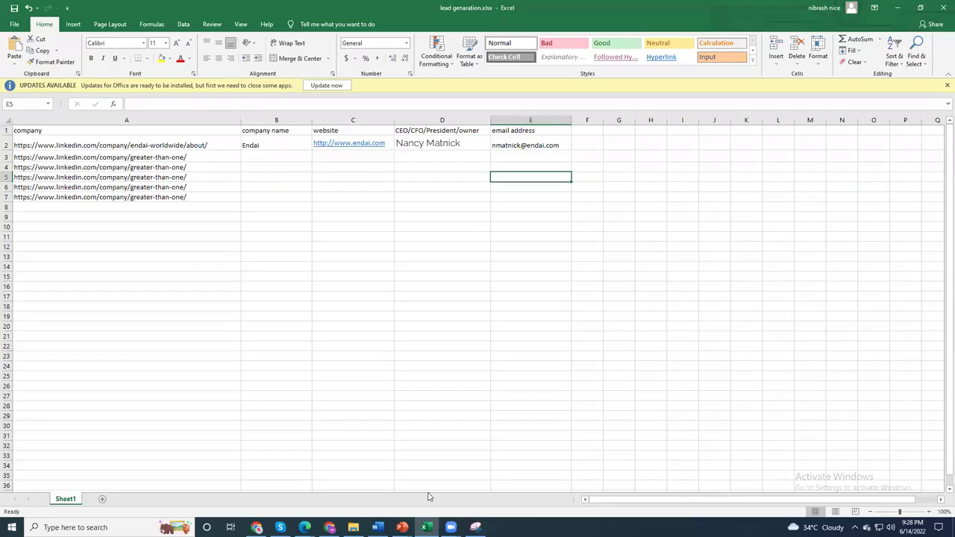
left_click(45, 157)
left_click(897, 6)
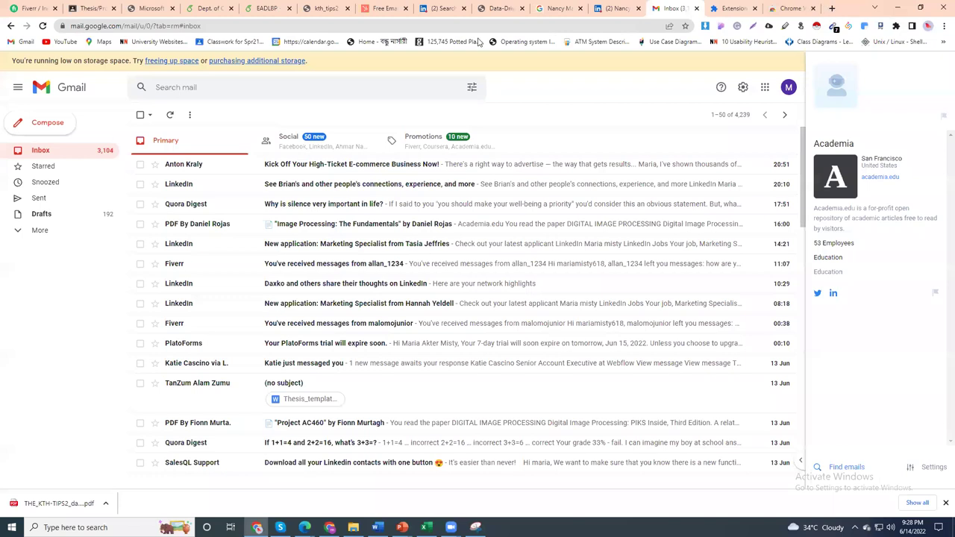
- Load the Greater Than One LinkedIn company page in a new tab
key("ctrl+t")
type("https://www.linkedin.com/company/greater-than-one/")
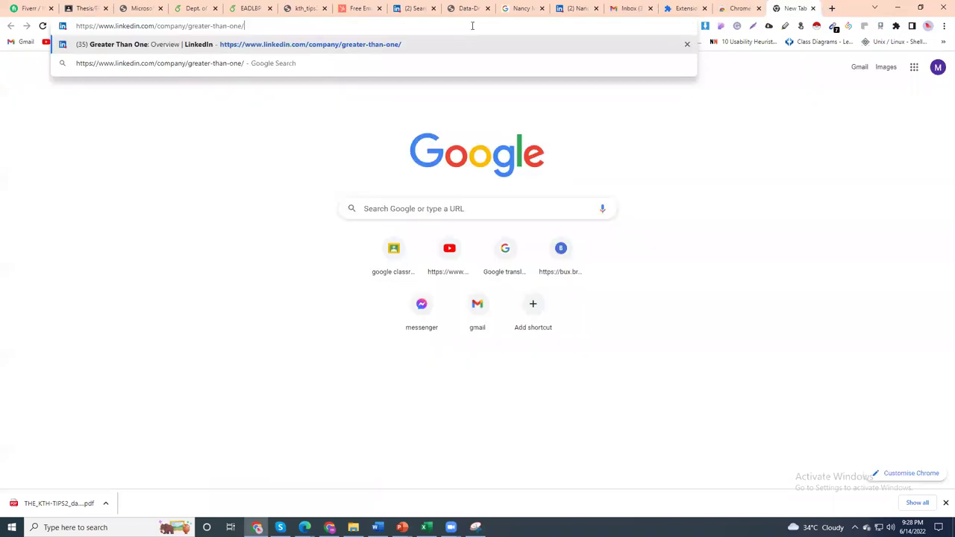
key("Return")
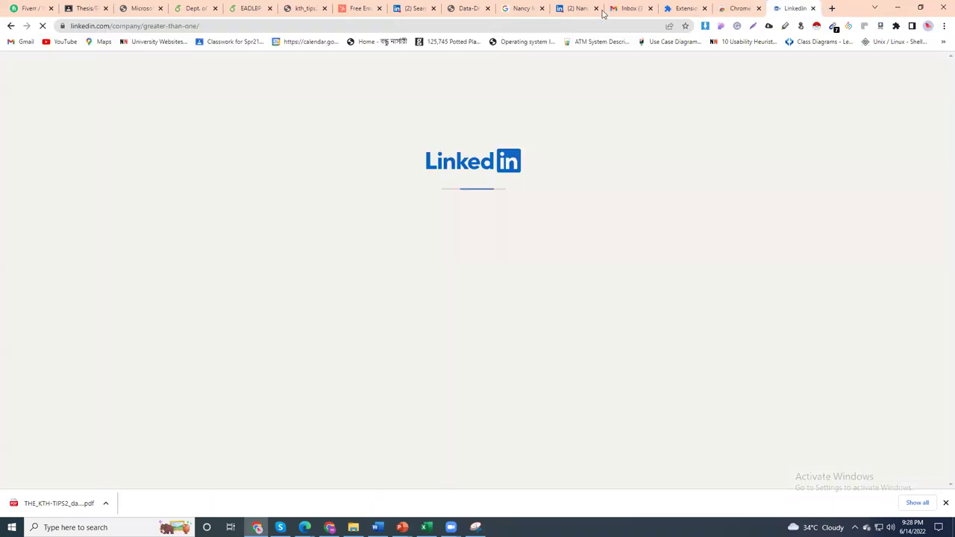
- Close the unneeded browser tabs and select the company name 'Greater Than One'
left_click(596, 8)
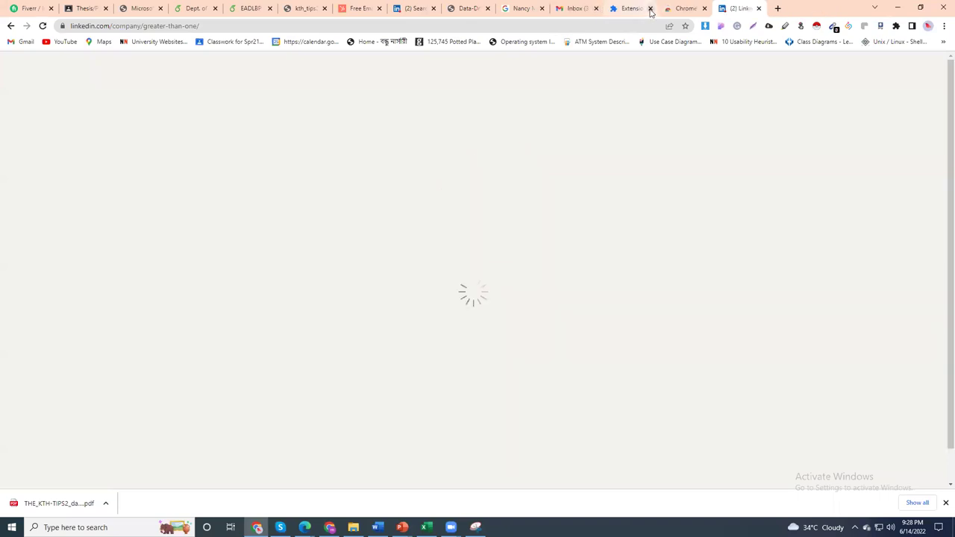
left_click(650, 8)
left_click(541, 9)
left_click(487, 8)
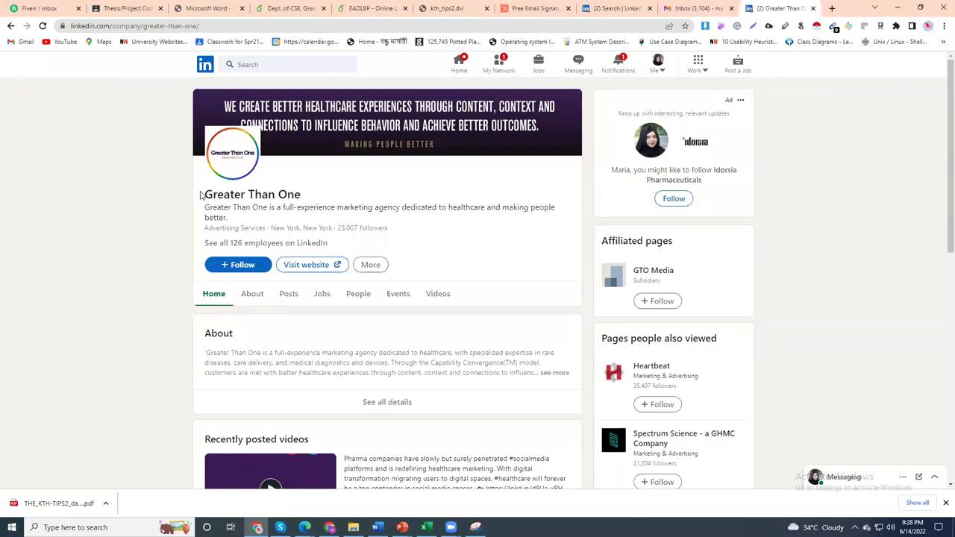
left_click_drag(206, 194, 302, 196)
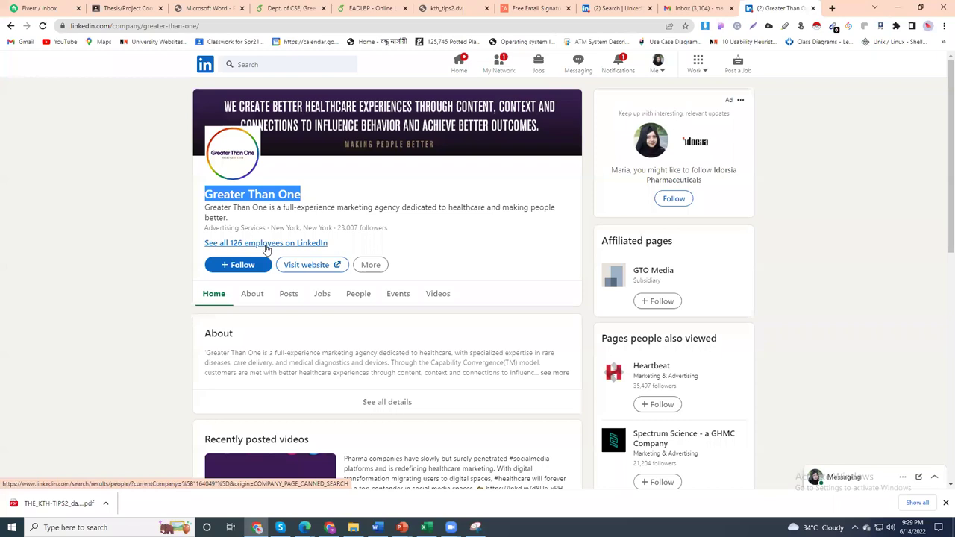
scroll(385, 232, "down", 2)
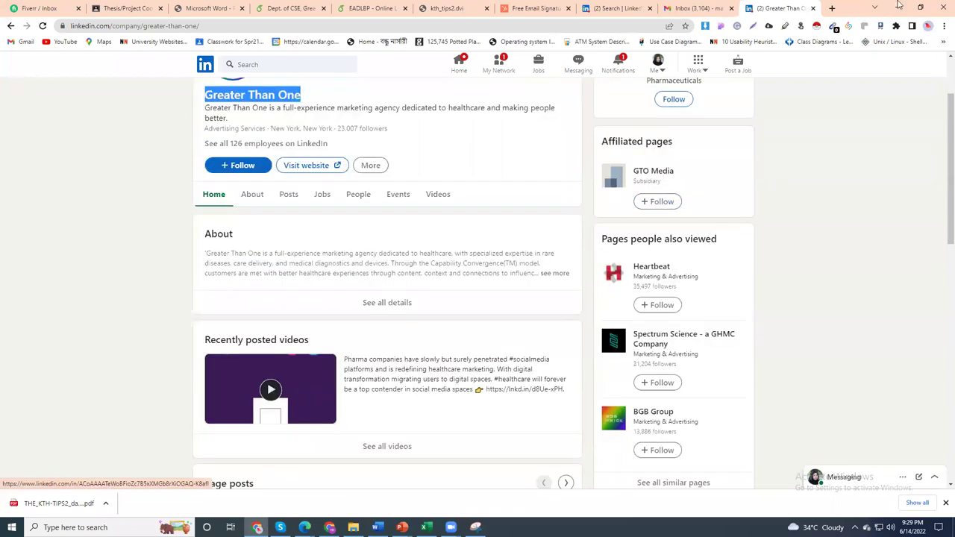
left_click(832, 8)
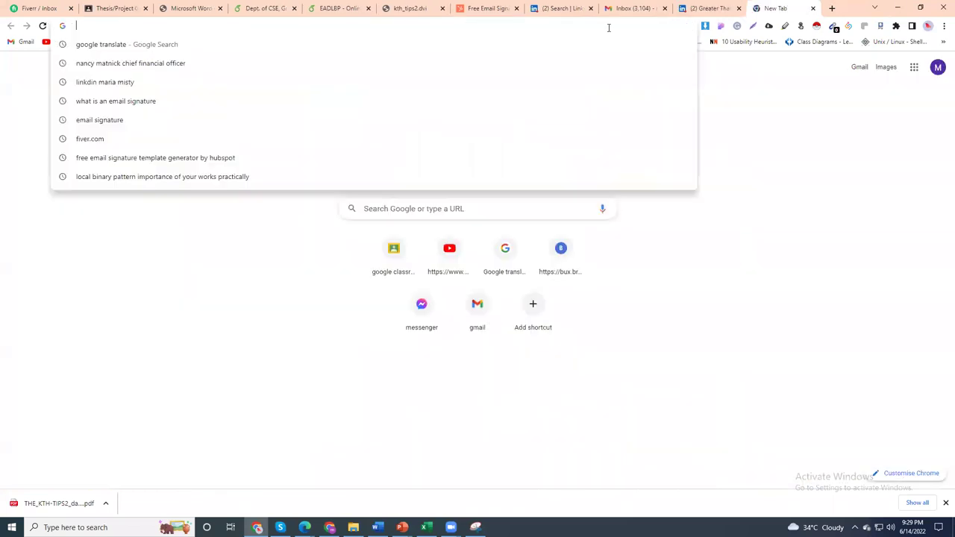
type("lin")
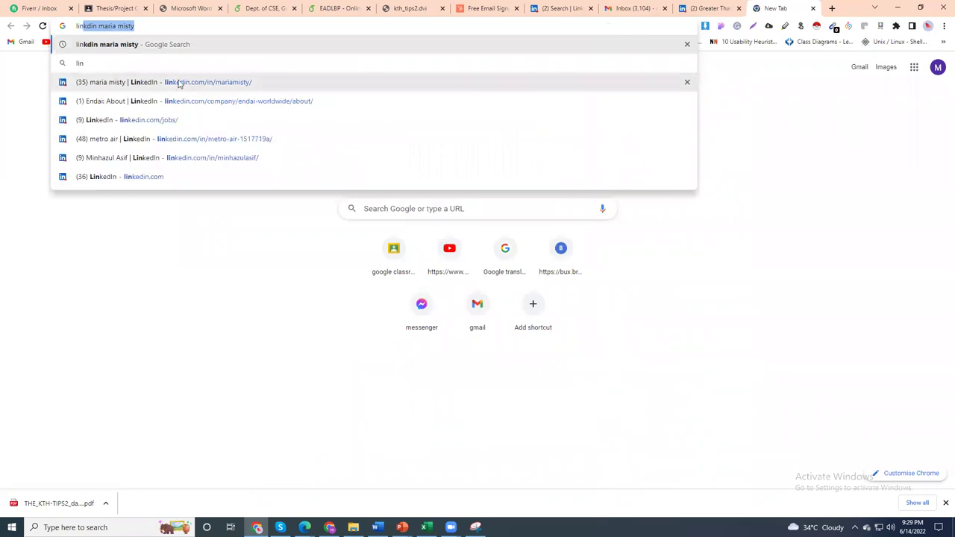
left_click(151, 88)
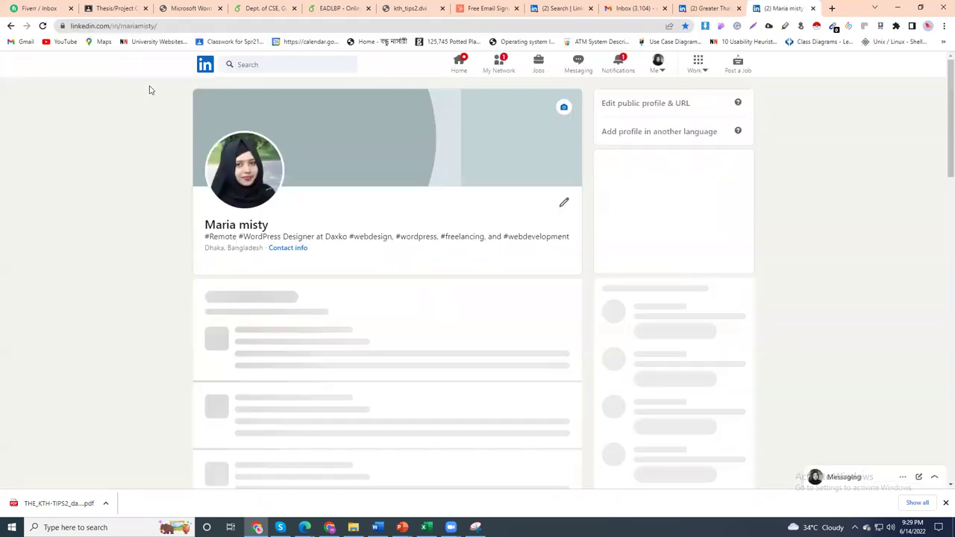
left_click(691, 7)
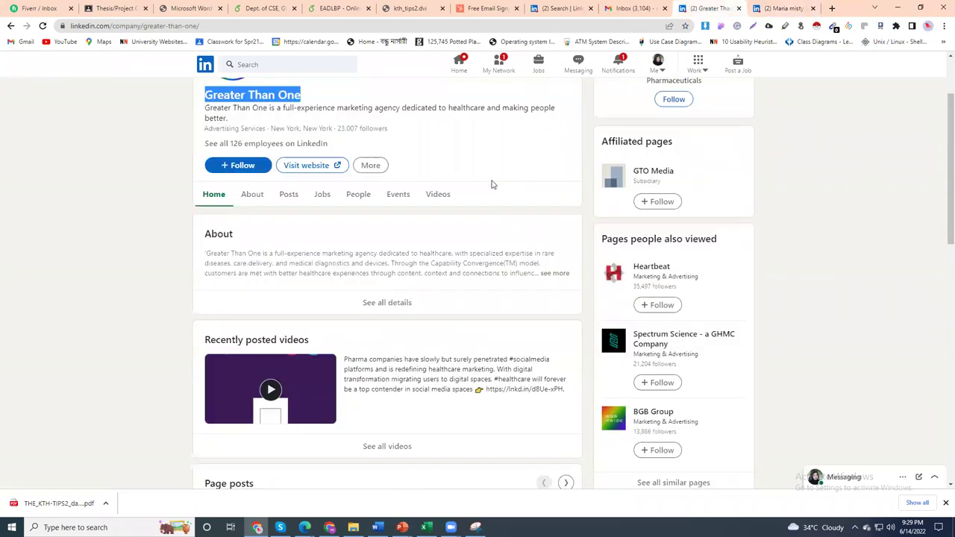
scroll(482, 190, "up", 2)
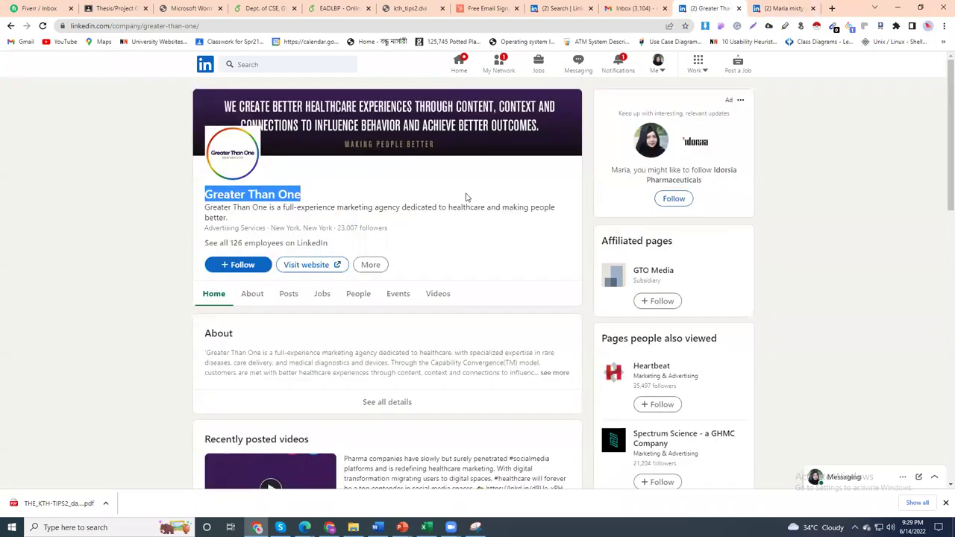
right_click(317, 261)
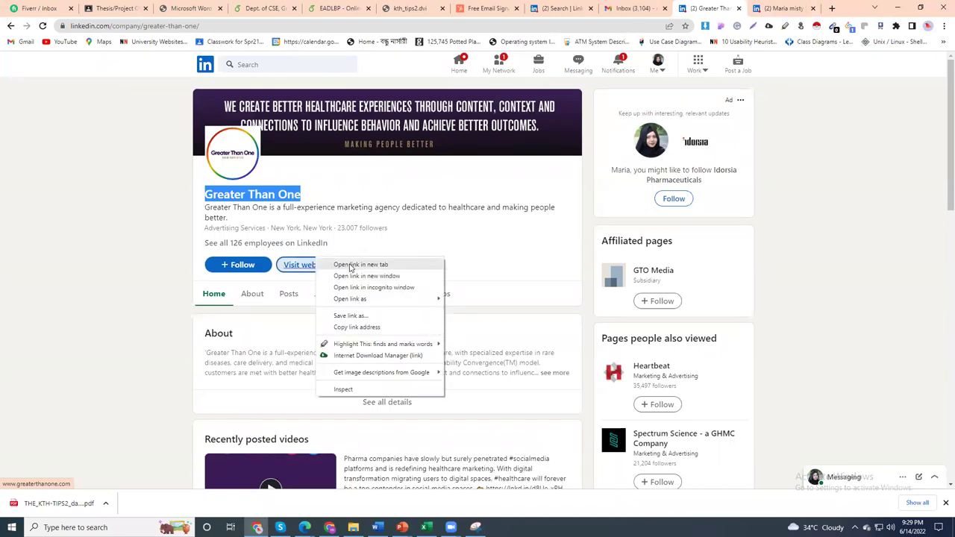
left_click(350, 265)
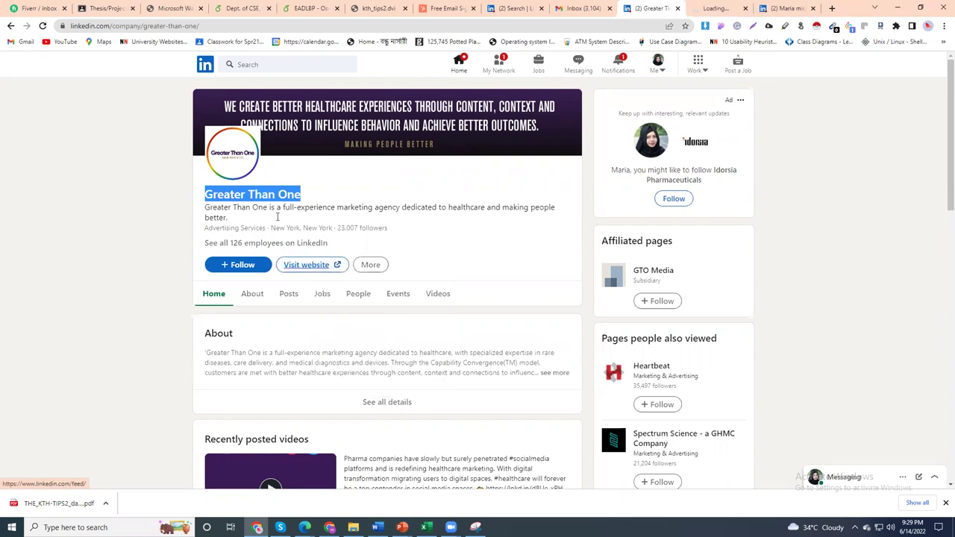
scroll(289, 288, "down", 3)
scroll(287, 288, "down", 5)
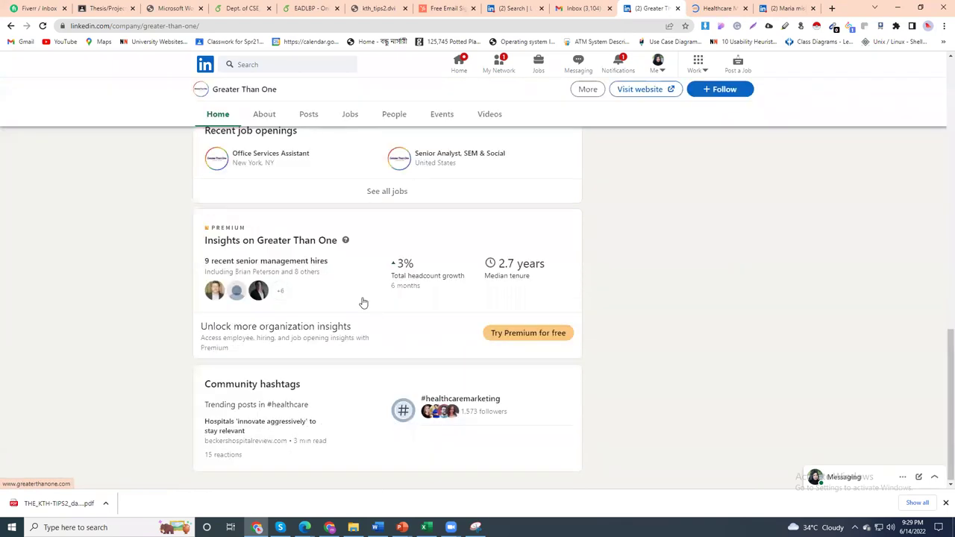
scroll(364, 303, "up", 5)
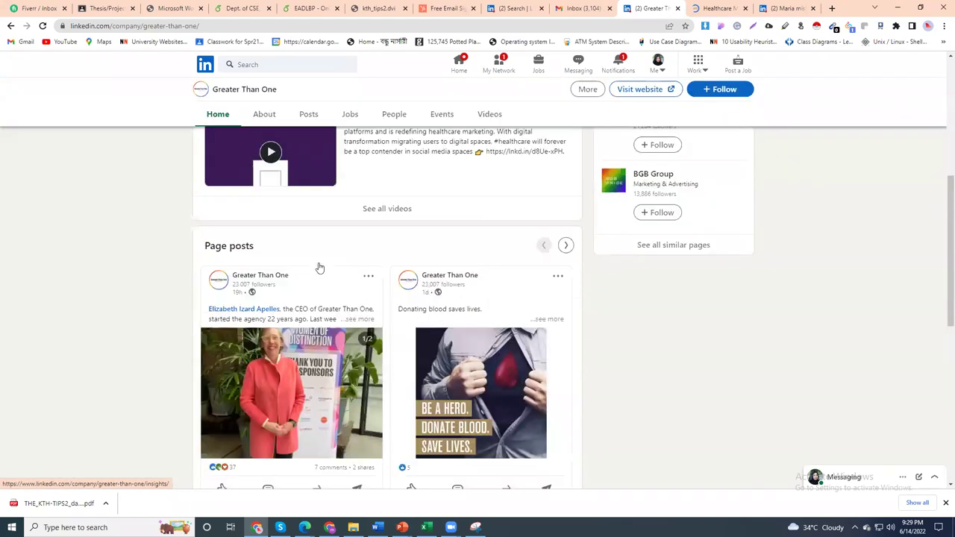
scroll(315, 267, "up", 5)
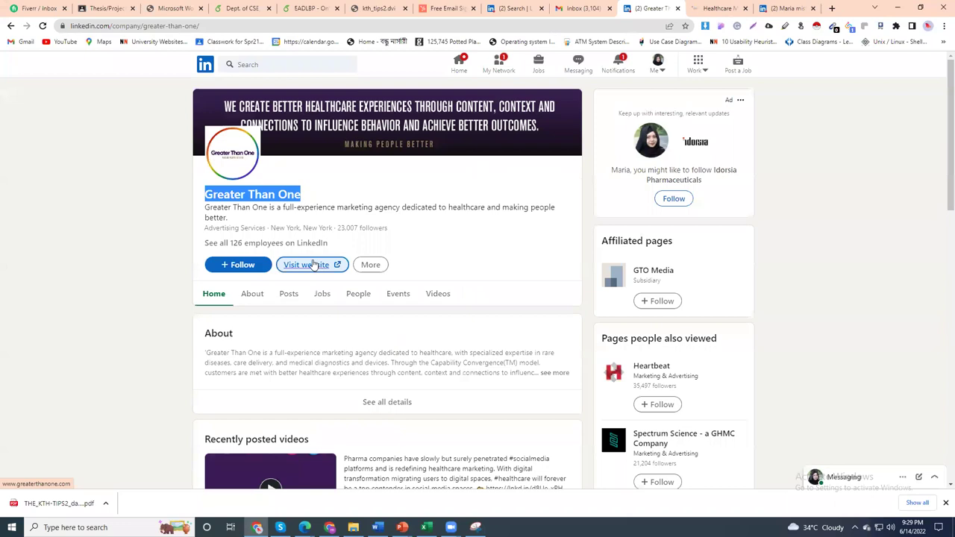
scroll(313, 266, "down", 2)
scroll(314, 261, "up", 2)
left_click(330, 218)
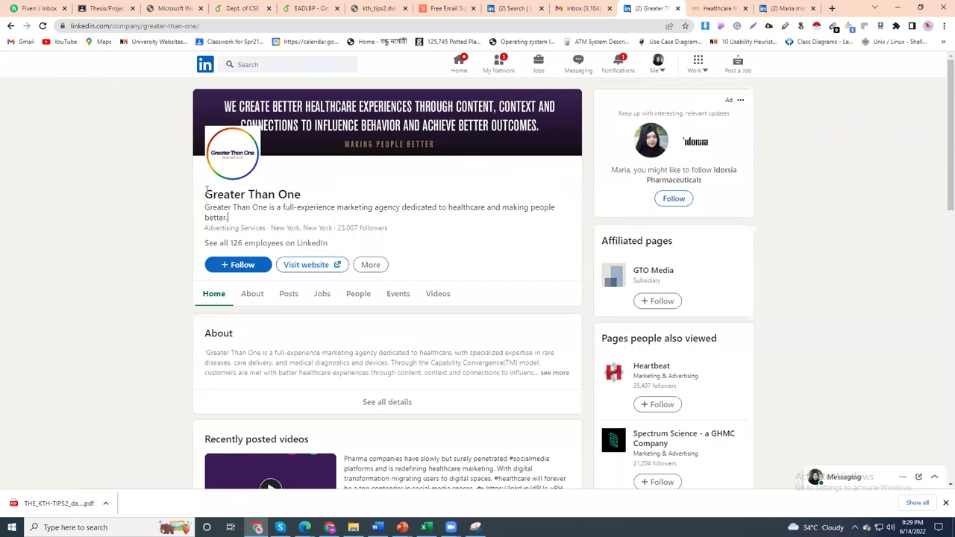
left_click_drag(206, 193, 301, 196)
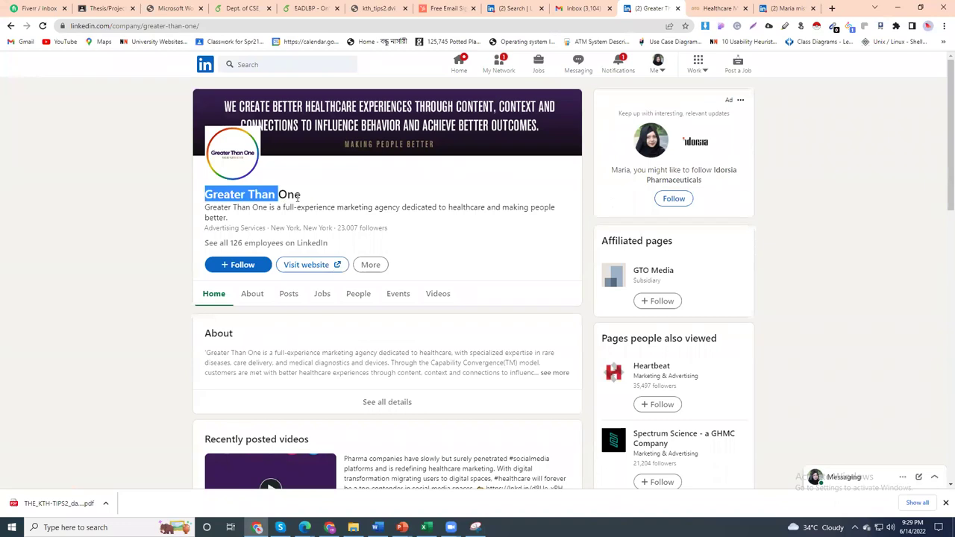
left_click(206, 207)
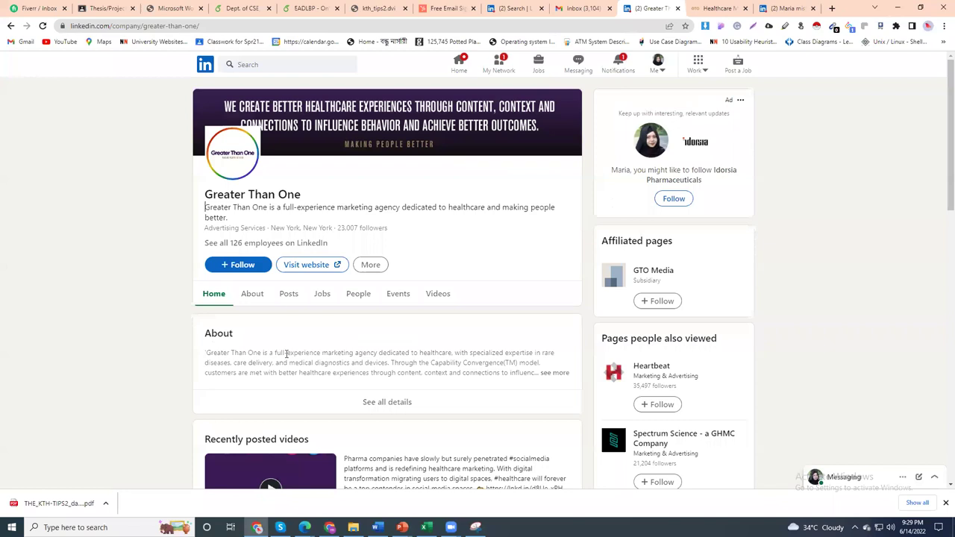
left_click_drag(206, 352, 521, 368)
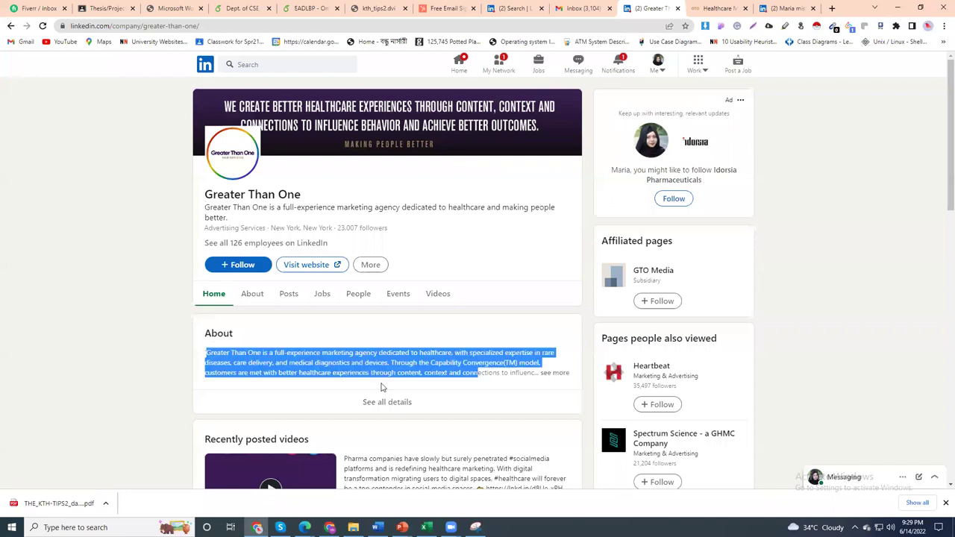
scroll(436, 274, "down", 3)
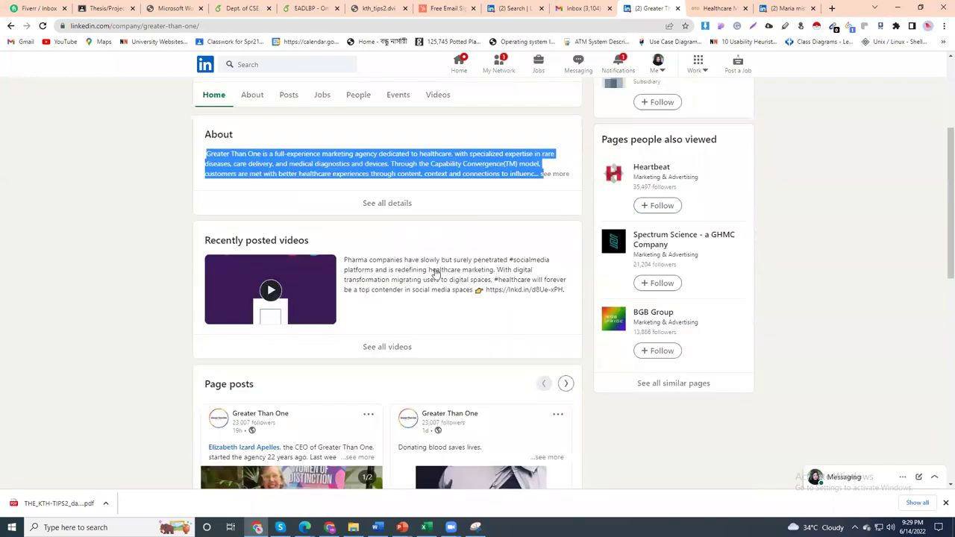
scroll(436, 273, "up", 3)
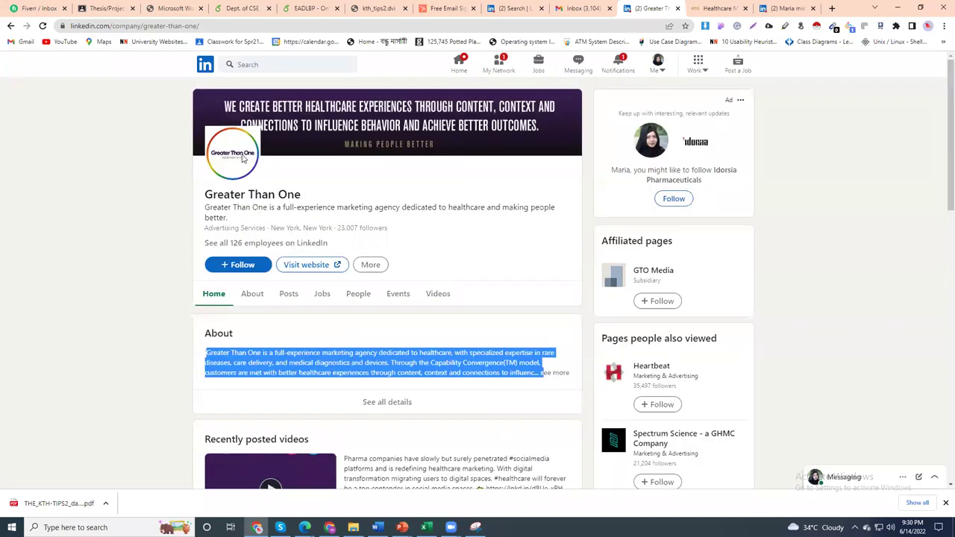
right_click(252, 156)
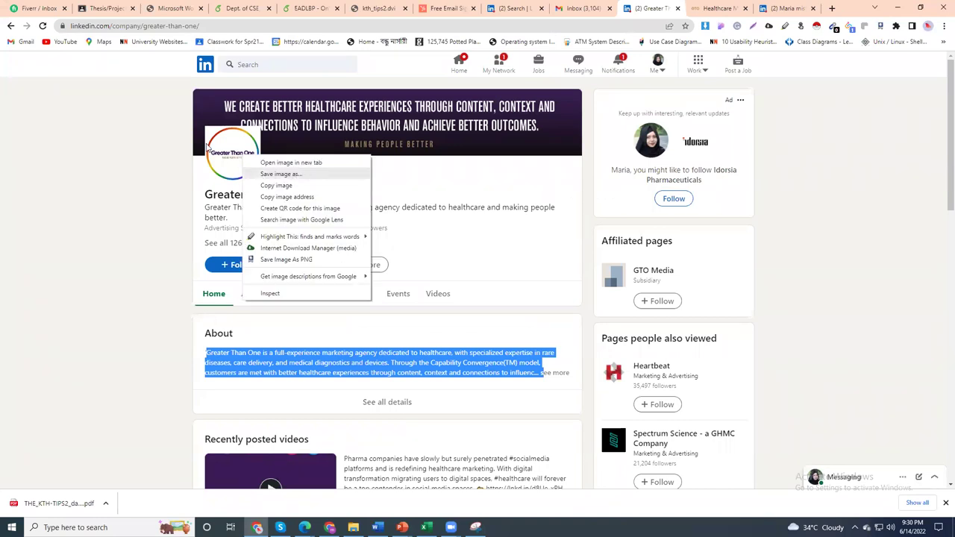
left_click(57, 198)
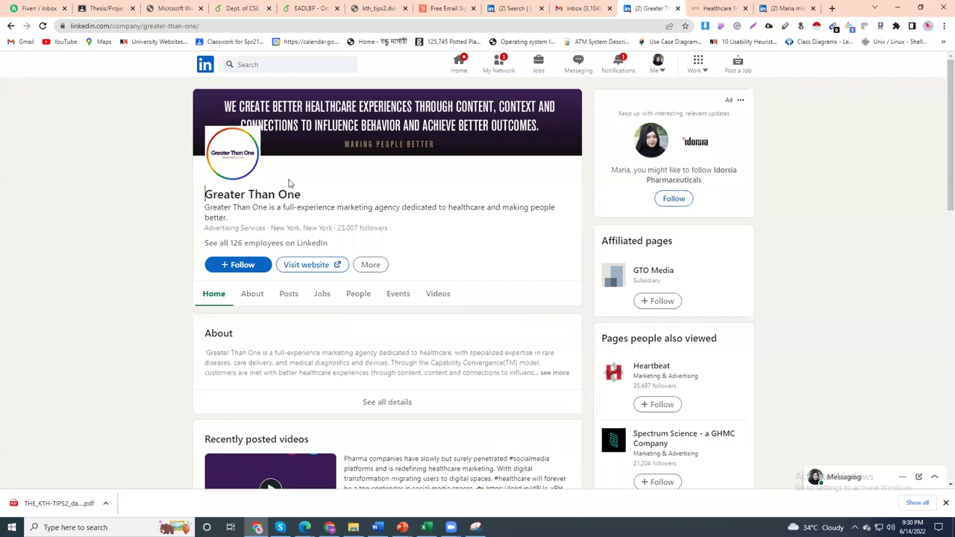
- Bring up the greaterthanone.com home page and scroll through it, ending back at the top
left_click(700, 6)
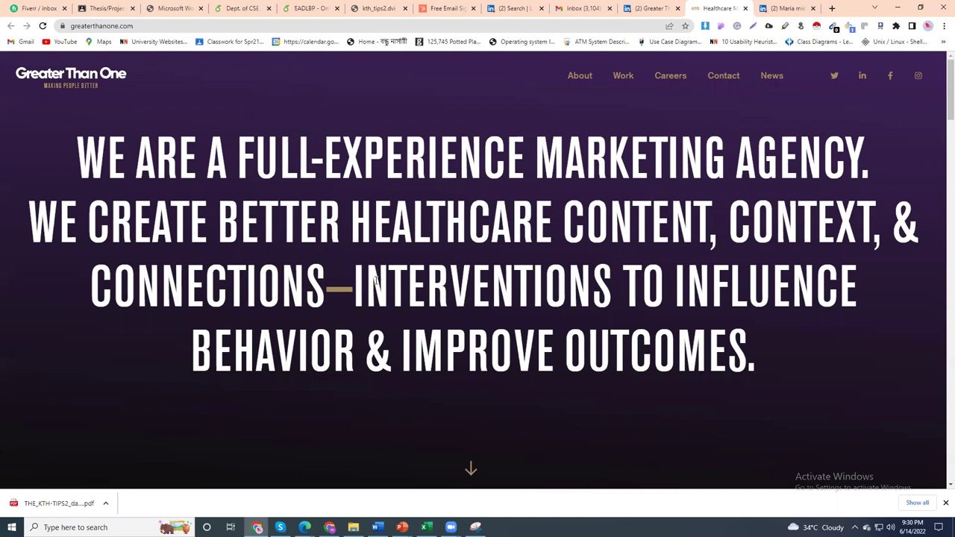
scroll(375, 280, "down", 1)
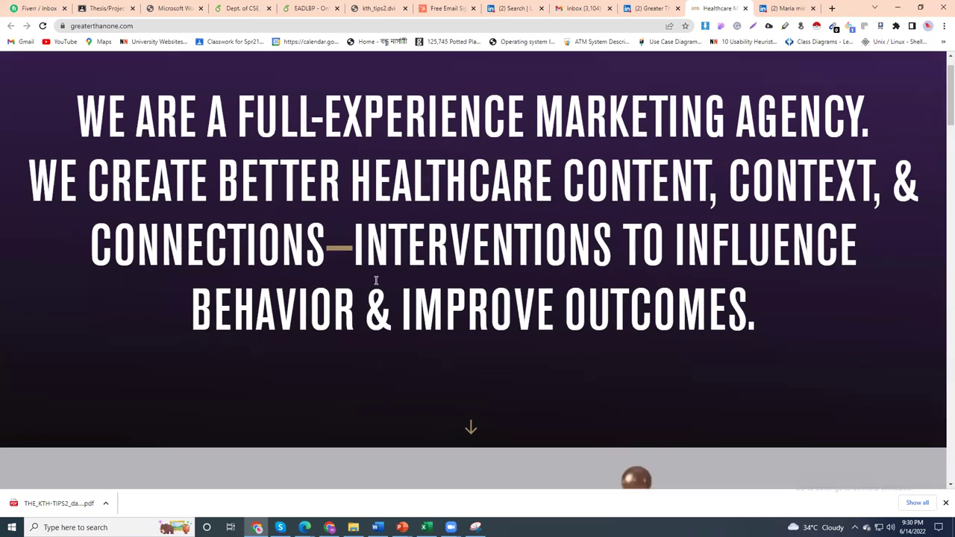
scroll(375, 286, "down", 2)
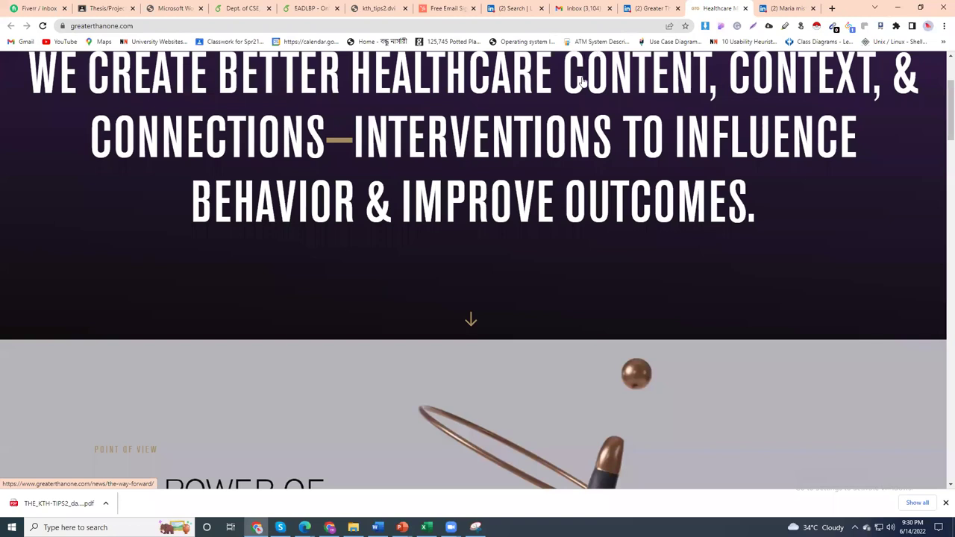
scroll(623, 82, "up", 3)
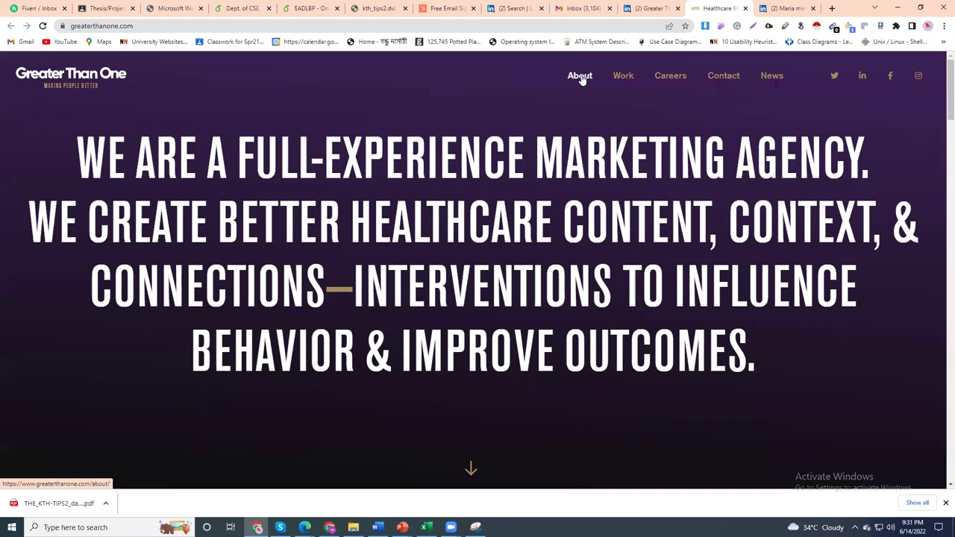
- Open the Greater Than One About page and scroll down to the Our Leaders section
left_click(580, 77)
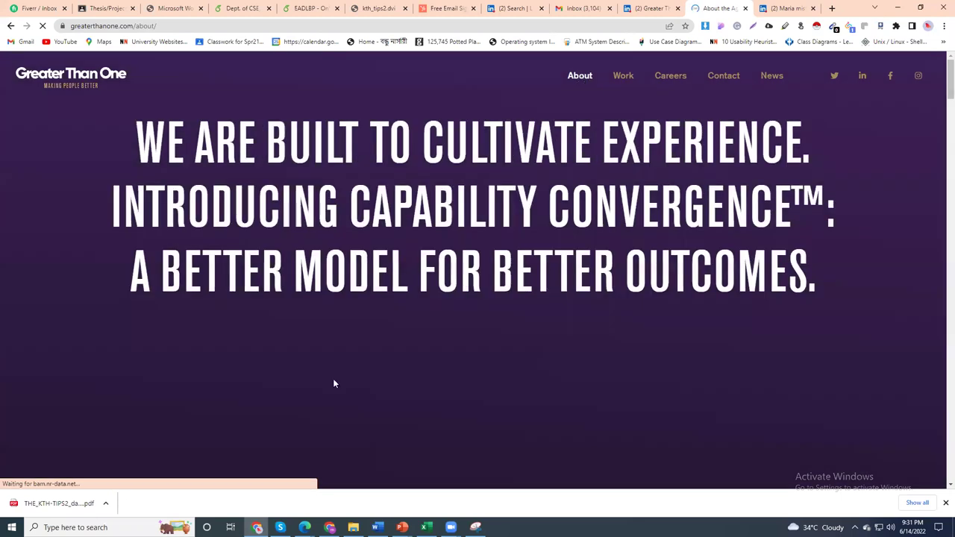
scroll(448, 263, "down", 2)
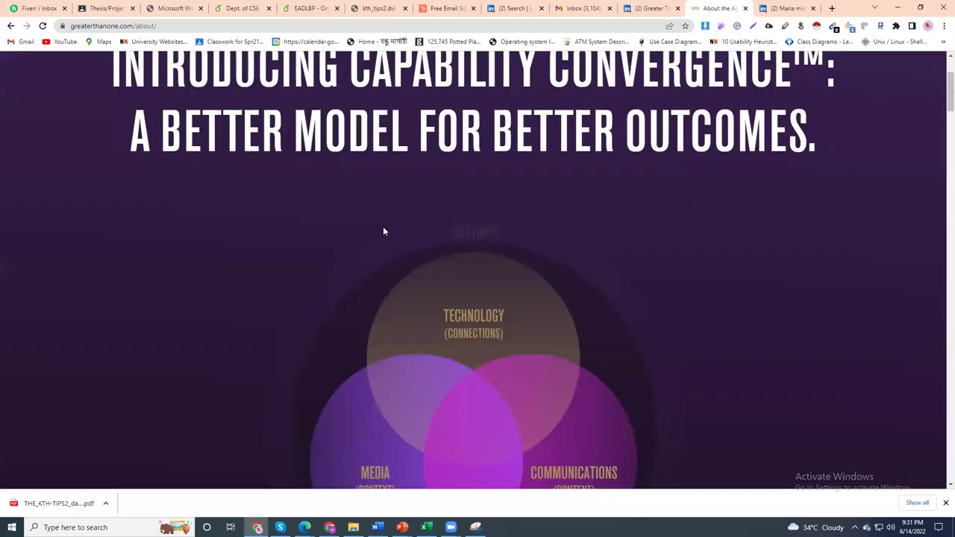
scroll(382, 283, "down", 5)
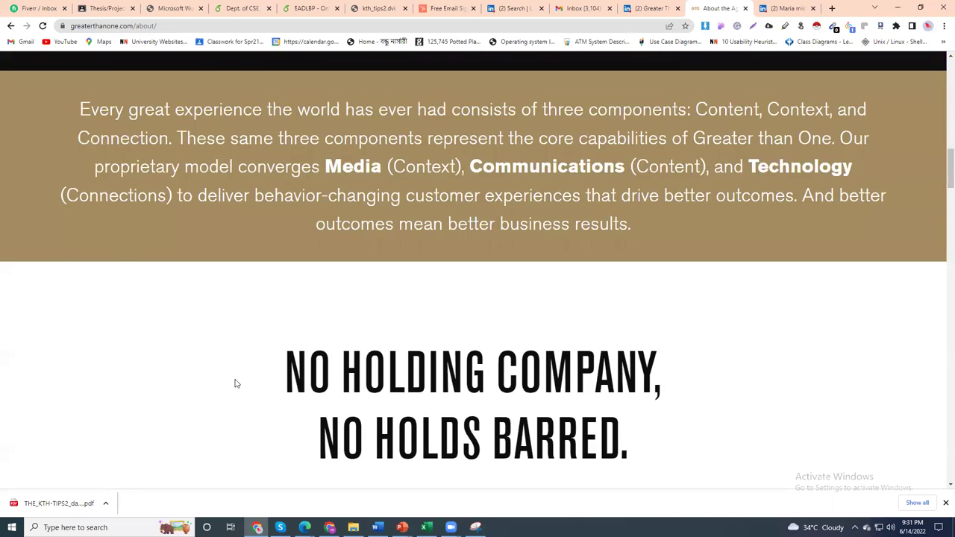
scroll(325, 401, "down", 10)
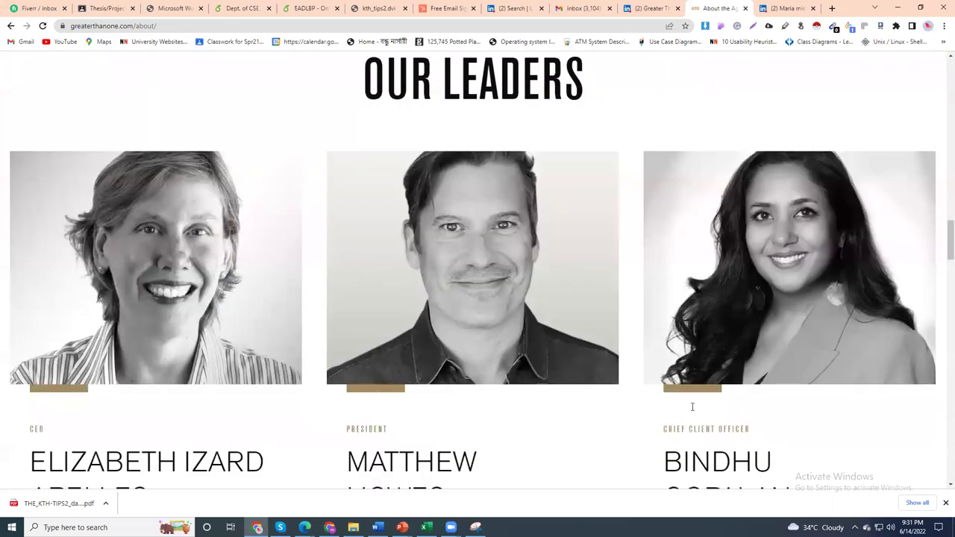
scroll(716, 396, "down", 1)
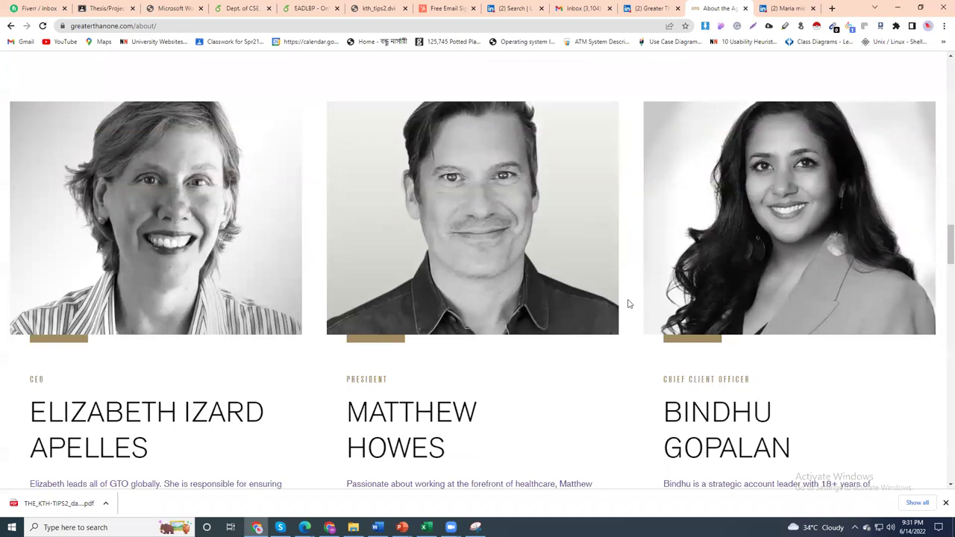
scroll(334, 290, "down", 3)
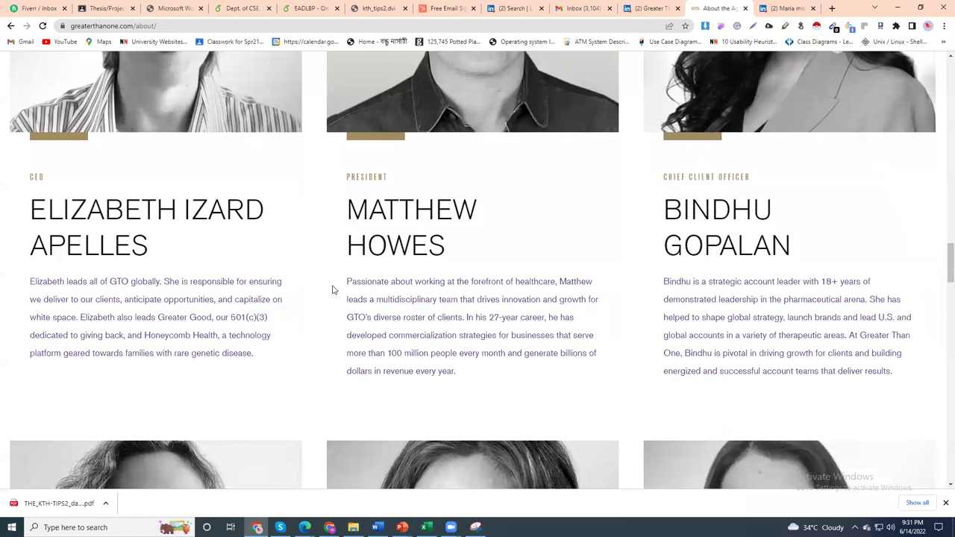
scroll(386, 298, "down", 5)
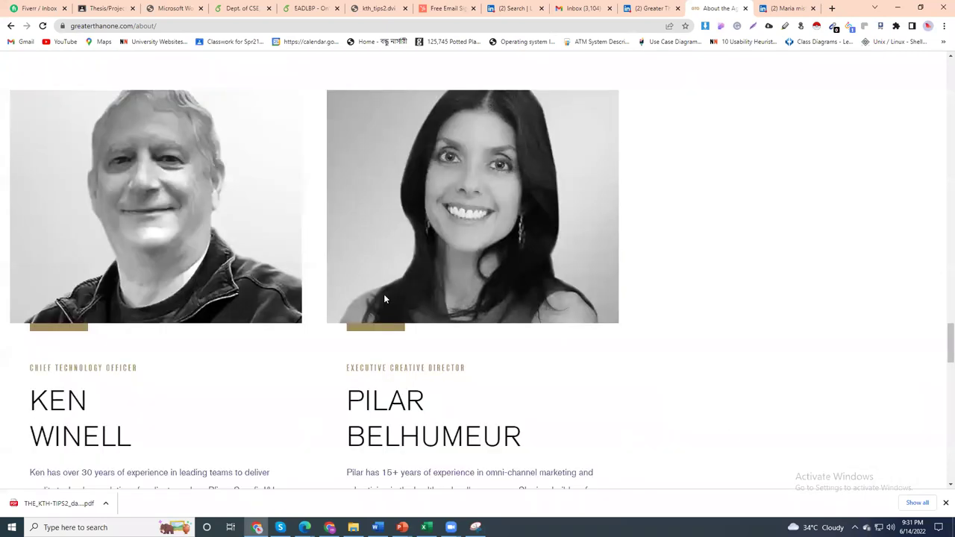
scroll(385, 300, "up", 5)
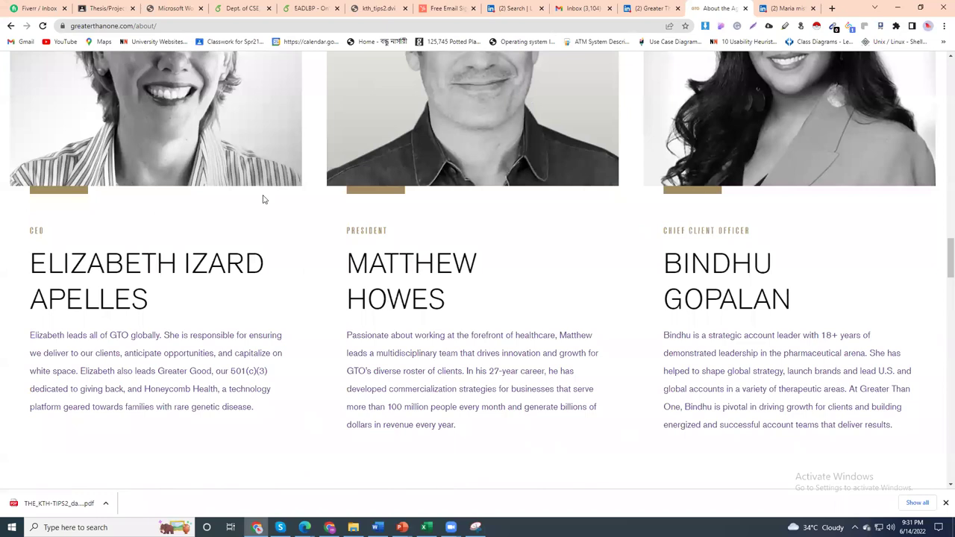
scroll(263, 199, "up", 1)
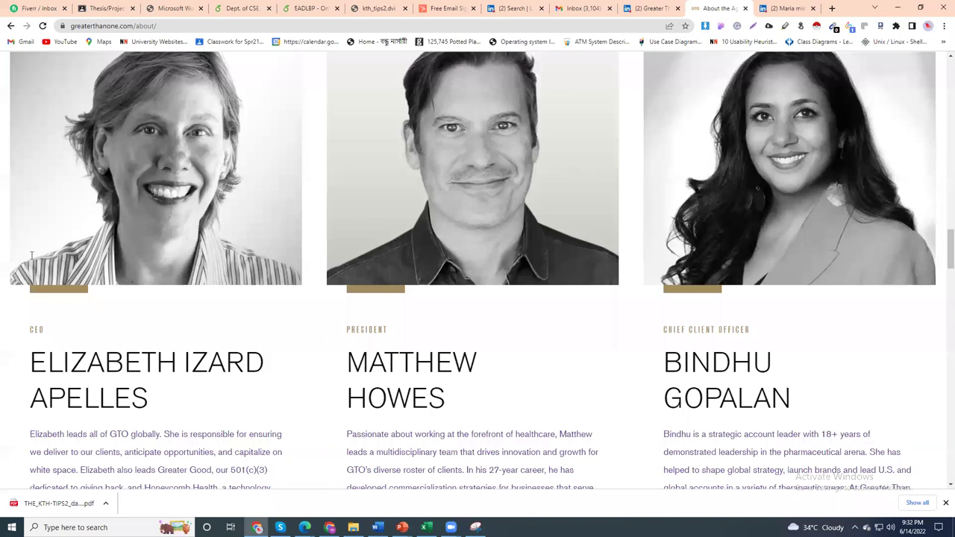
scroll(75, 285, "down", 1)
- Select the CEO's full name in the Our Leaders list
left_click_drag(30, 257, 134, 306)
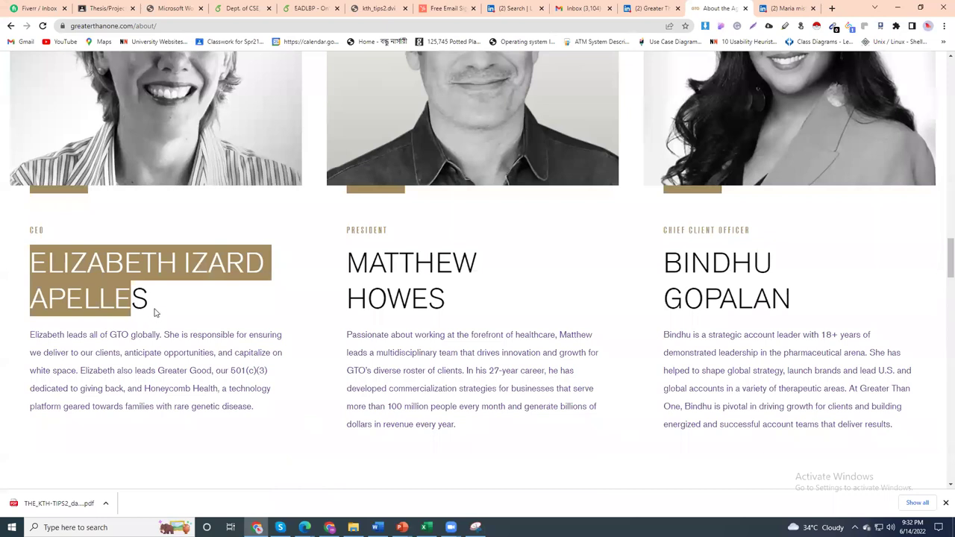
left_click_drag(154, 312, 154, 312)
key("ctrl+c")
scroll(155, 308, "up", 1)
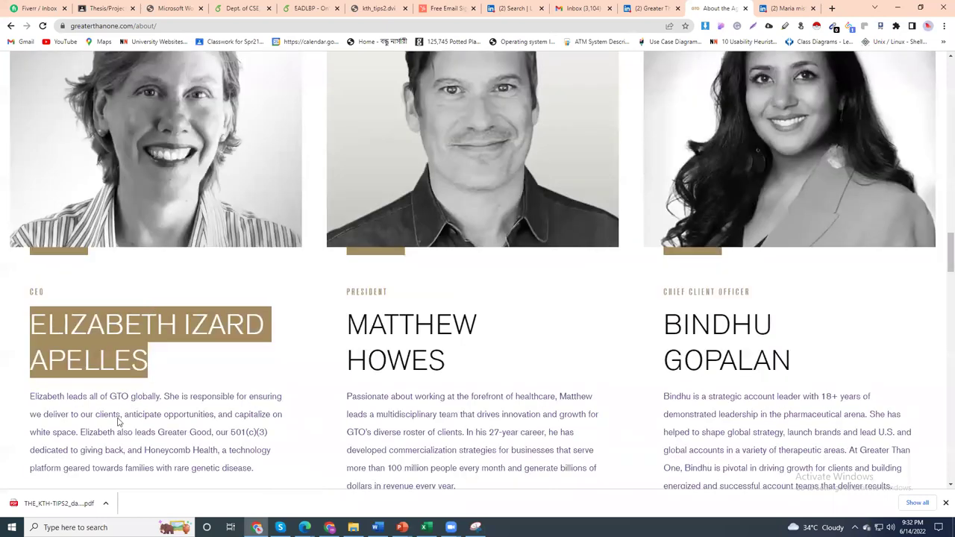
scroll(214, 299, "up", 2)
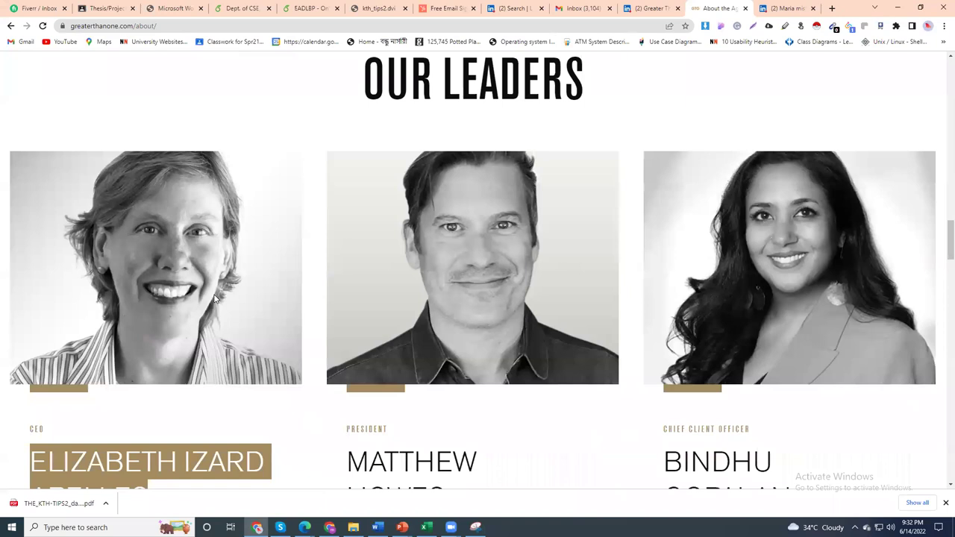
left_click(832, 8)
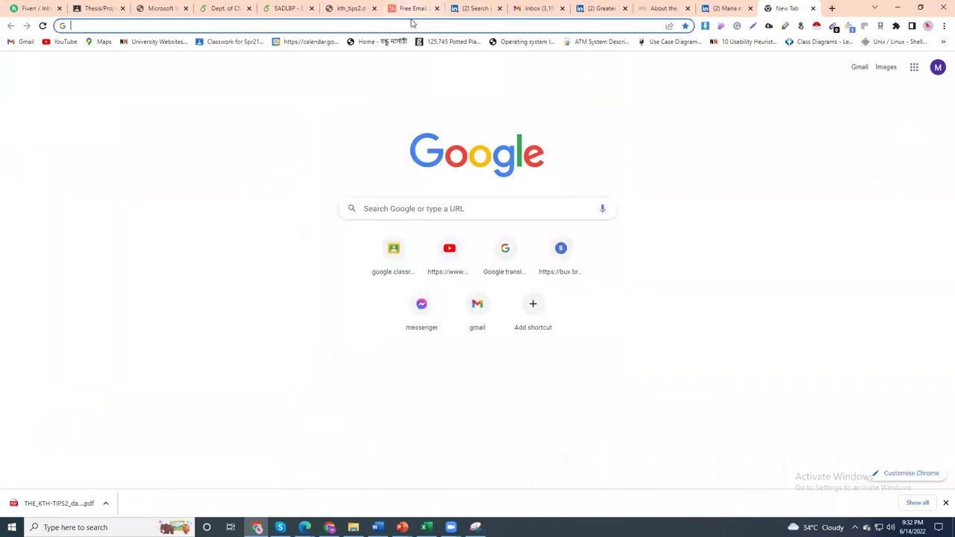
left_click(411, 23)
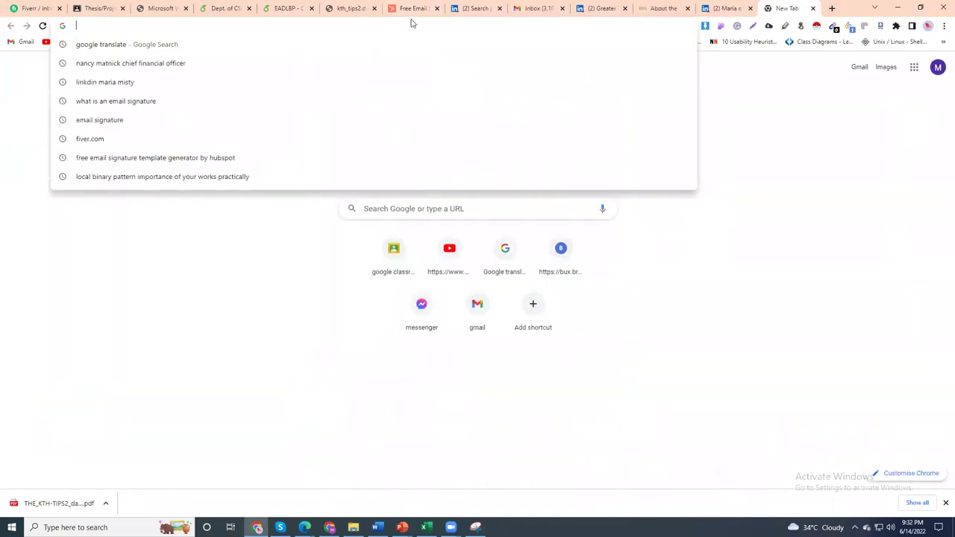
key("ctrl+v")
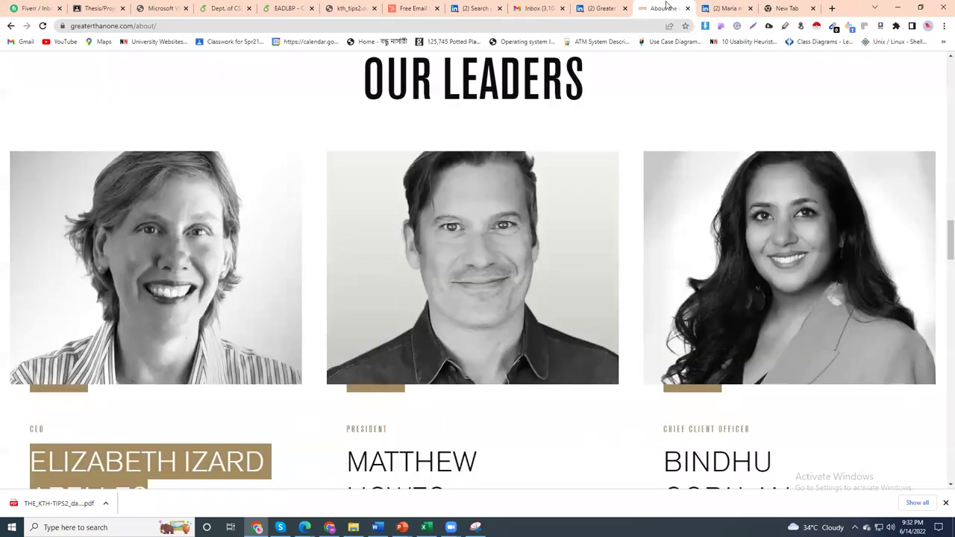
left_click(662, 8)
left_click(91, 25)
left_click_drag(71, 26, 132, 26)
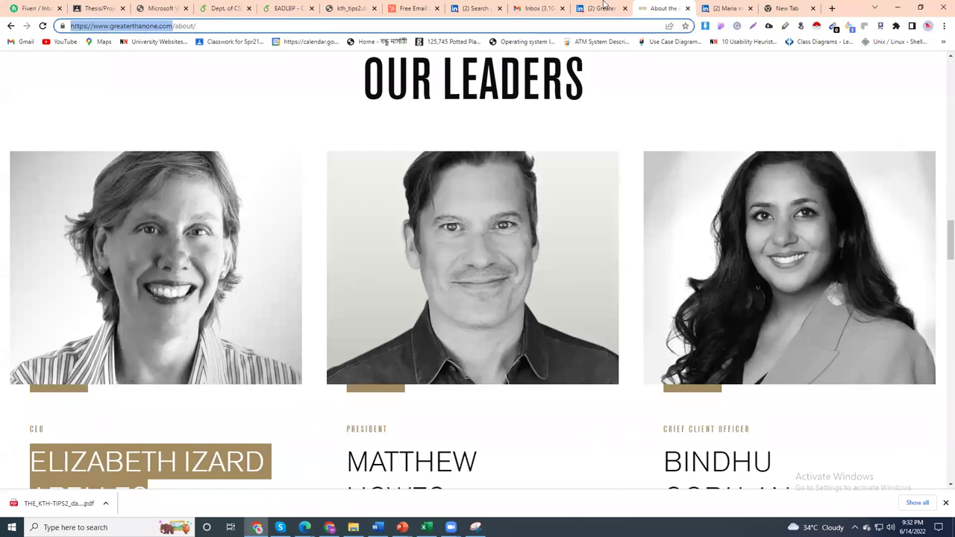
left_click(776, 8)
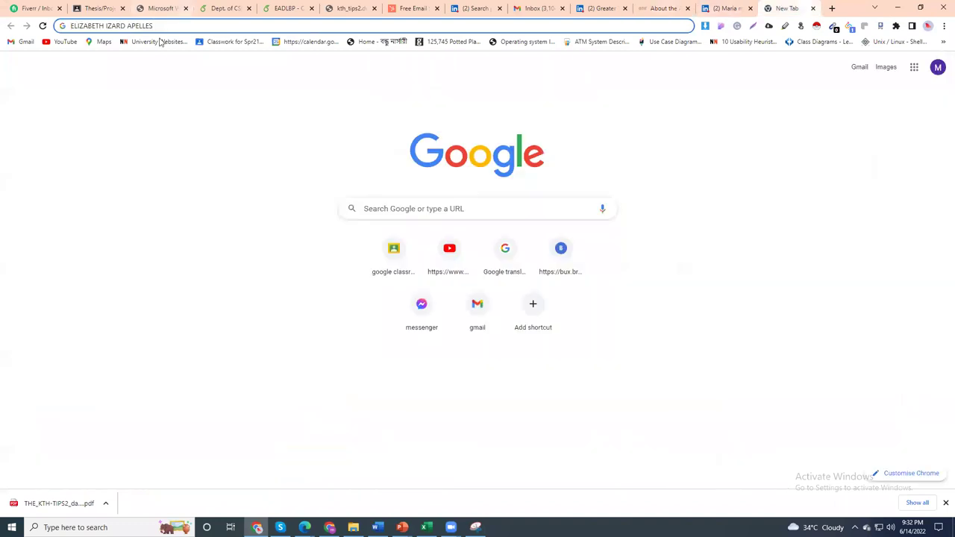
type("https://www.greaterthanone.com/")
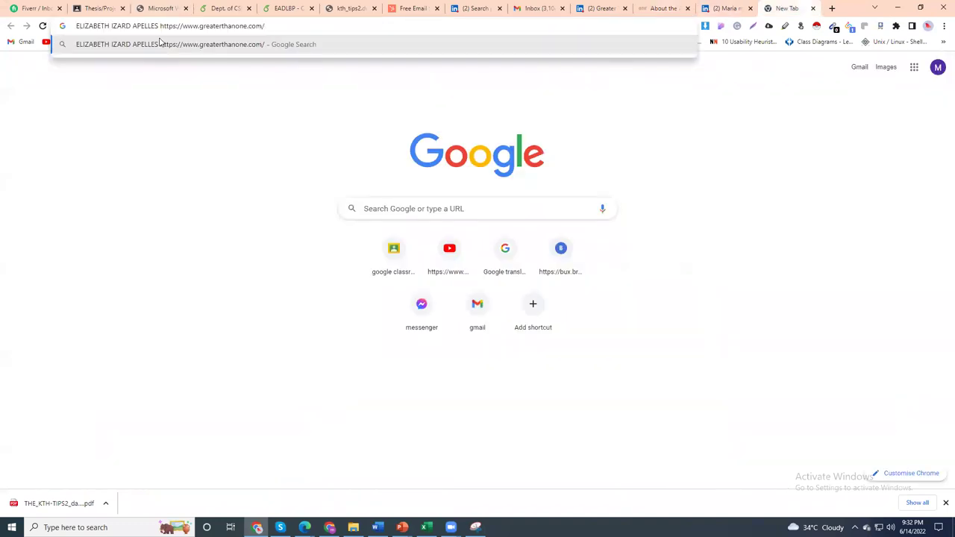
key("Return")
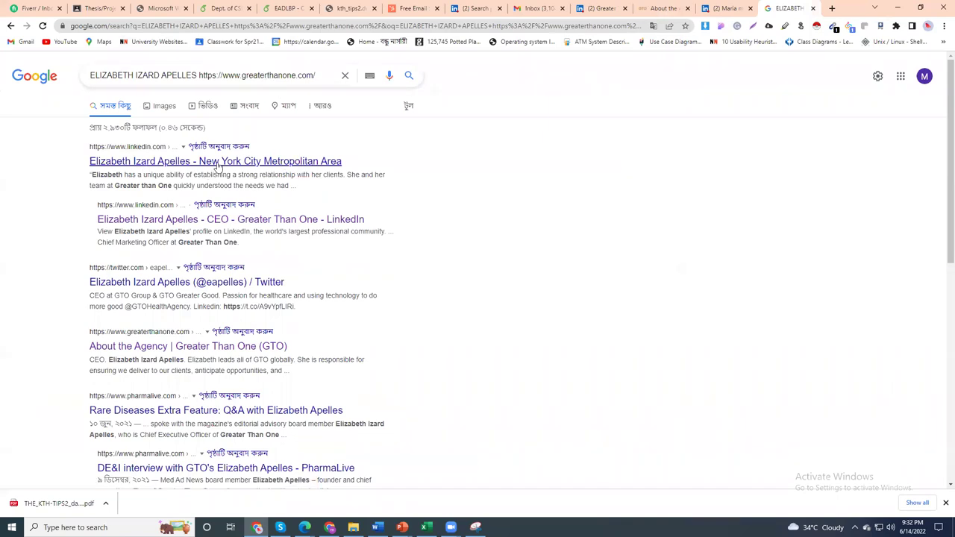
- Open the top LinkedIn result in a new tab and launch SalesQL on the CEO's profile
right_click(218, 161)
left_click(235, 166)
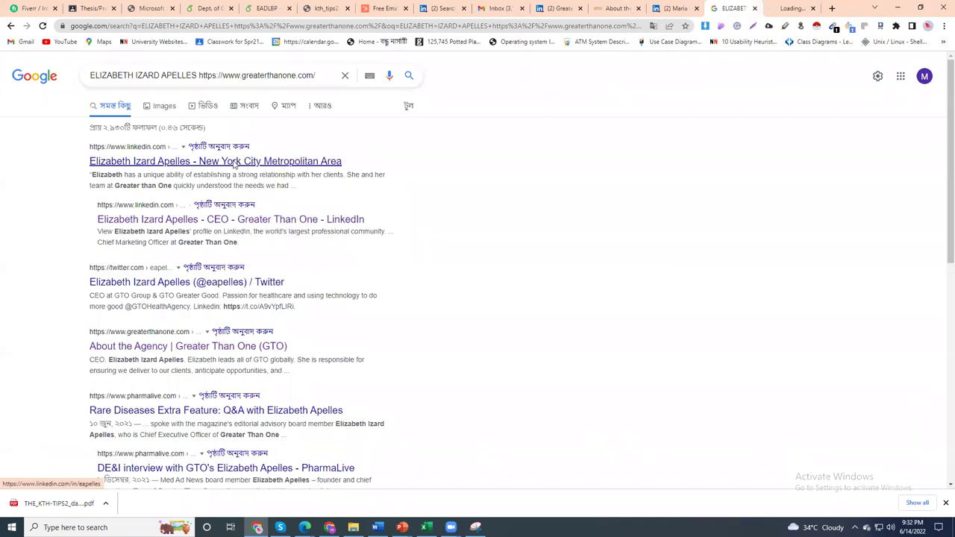
left_click(791, 7)
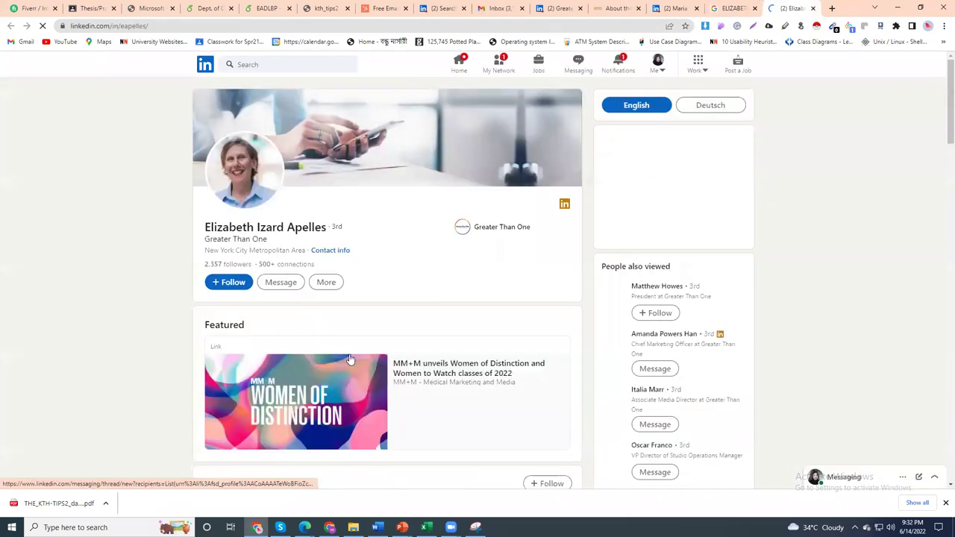
scroll(350, 359, "down", 5)
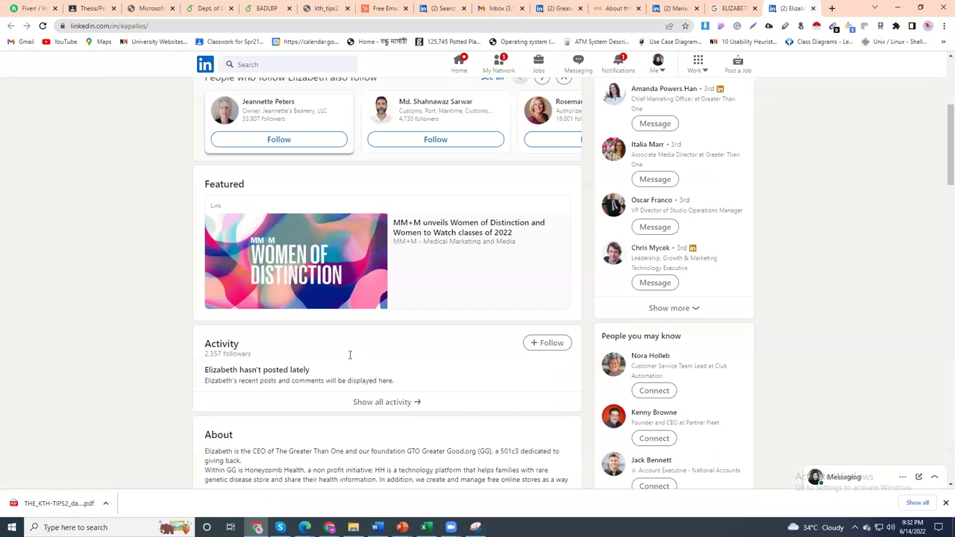
scroll(729, 56, "up", 3)
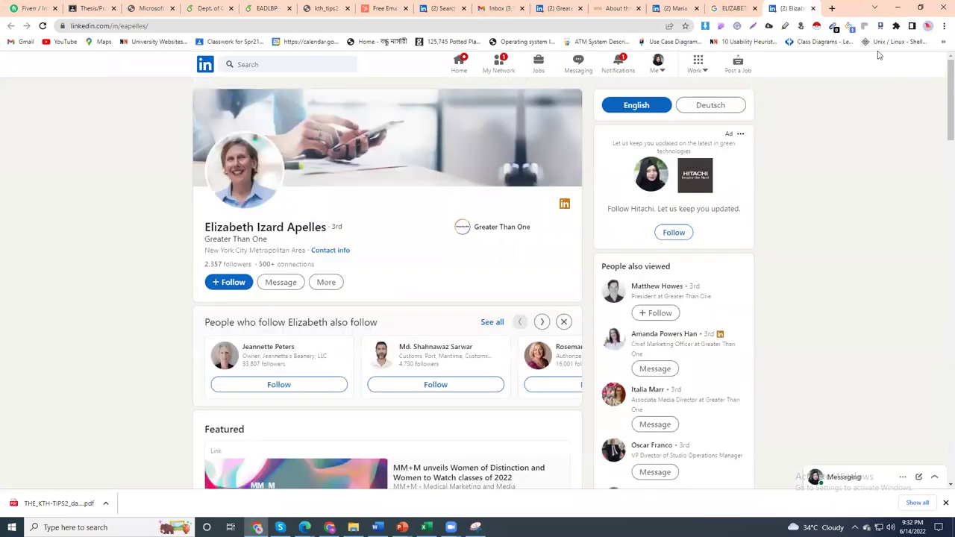
left_click(849, 27)
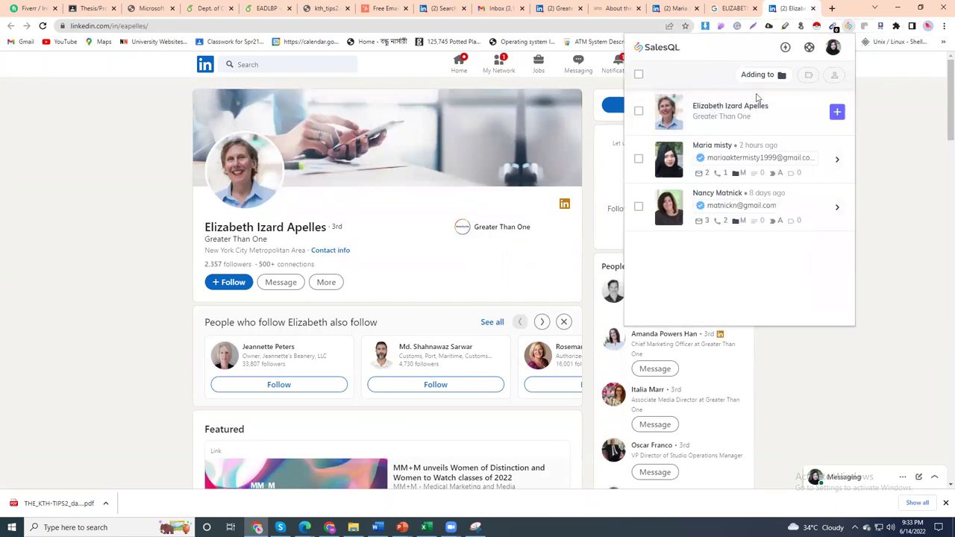
- Run SalesQL's email and phone search for the CEO and review the results
left_click(837, 112)
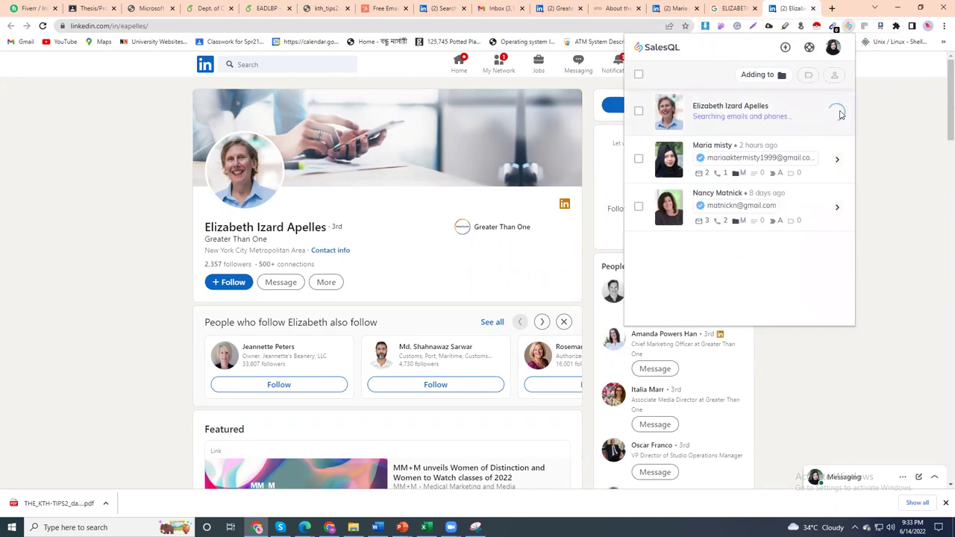
left_click(691, 197)
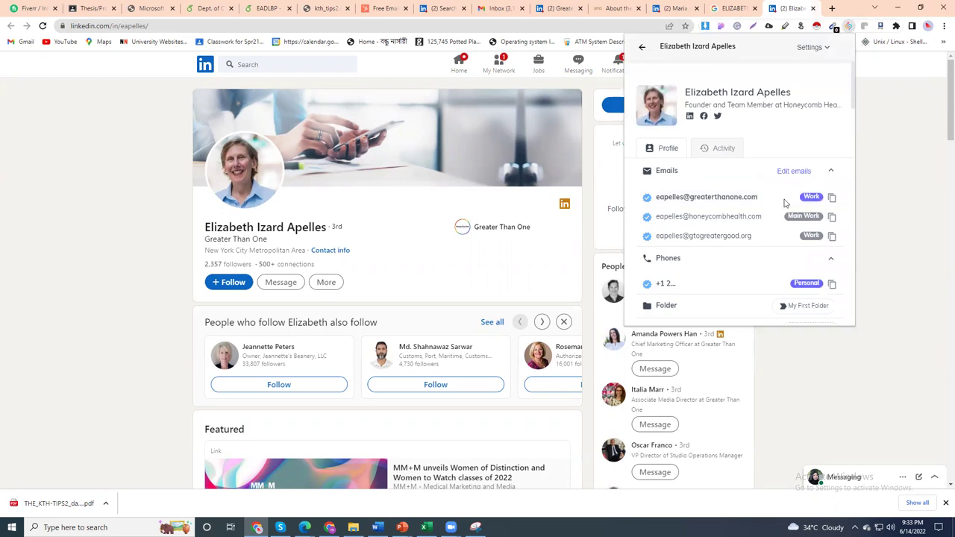
scroll(244, 304, "down", 3)
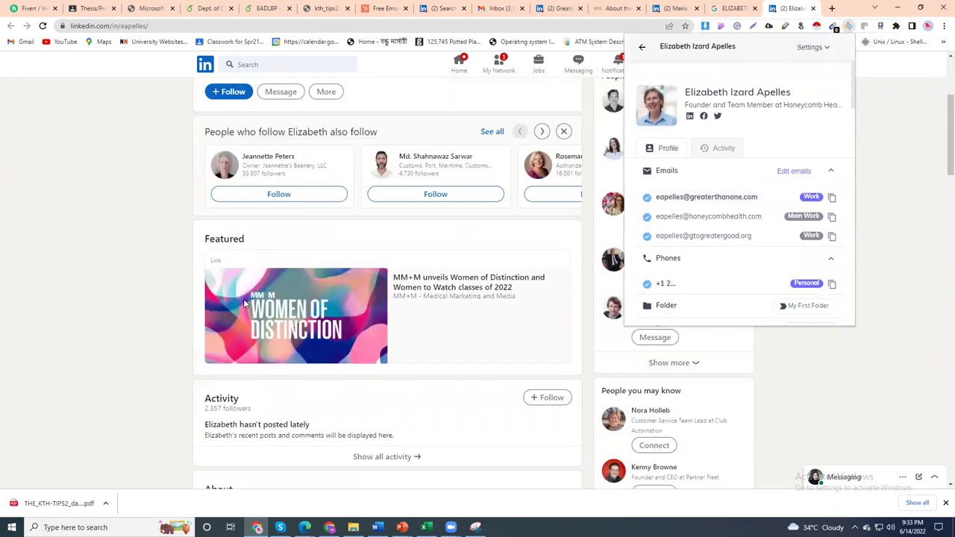
scroll(244, 305, "down", 10)
scroll(244, 305, "down", 10)
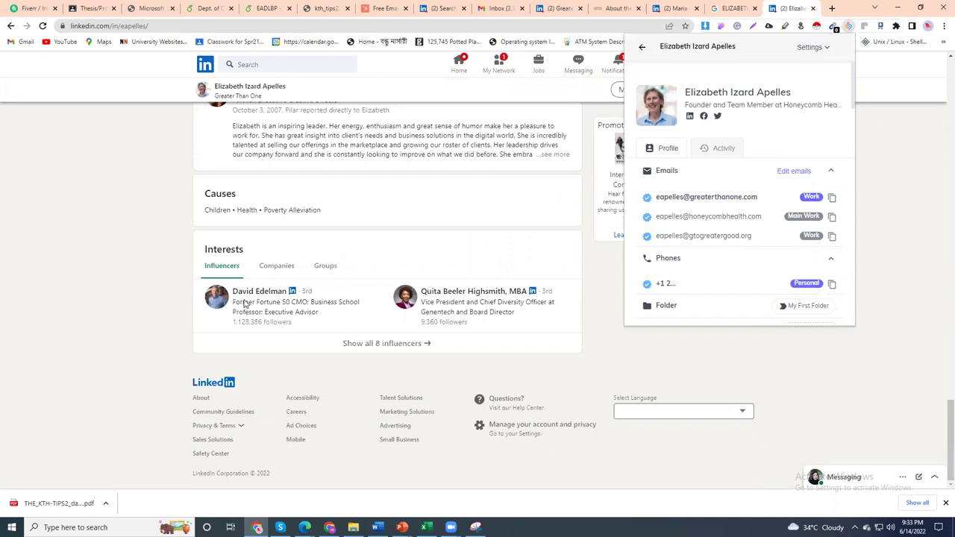
scroll(244, 304, "up", 5)
scroll(244, 305, "up", 5)
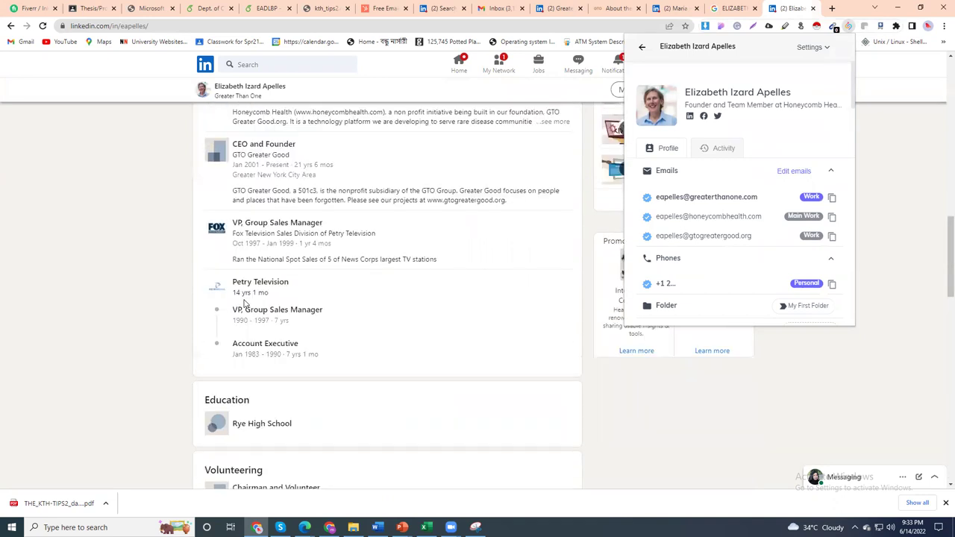
scroll(244, 302, "up", 15)
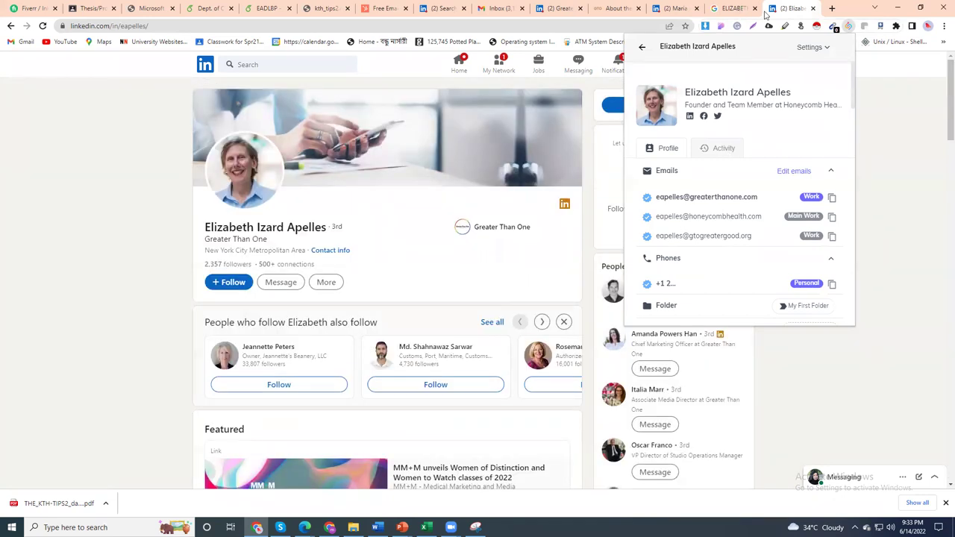
- Copy the CEO's Greater Than One work email from her SalesQL contact card
key("ctrl+shift+Tab")
left_click(849, 27)
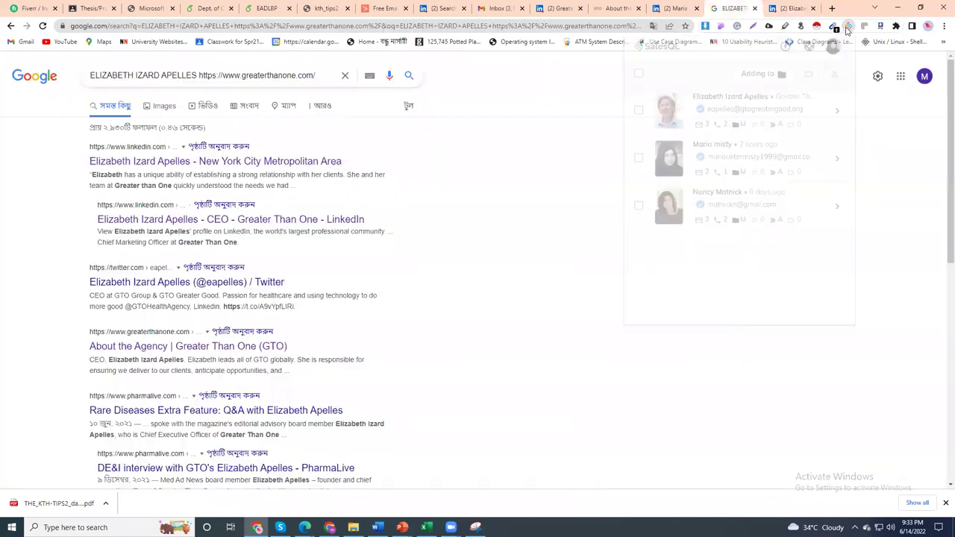
left_click(830, 119)
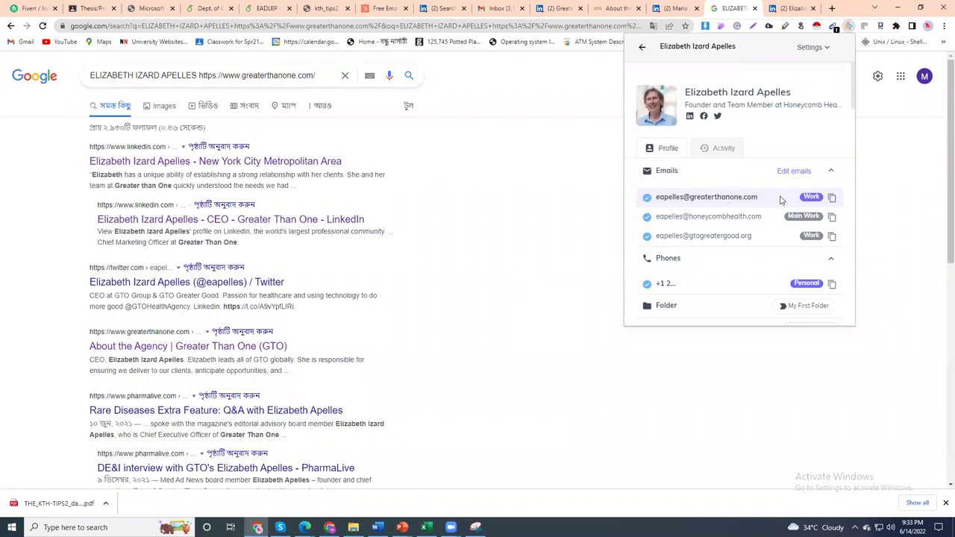
left_click(832, 200)
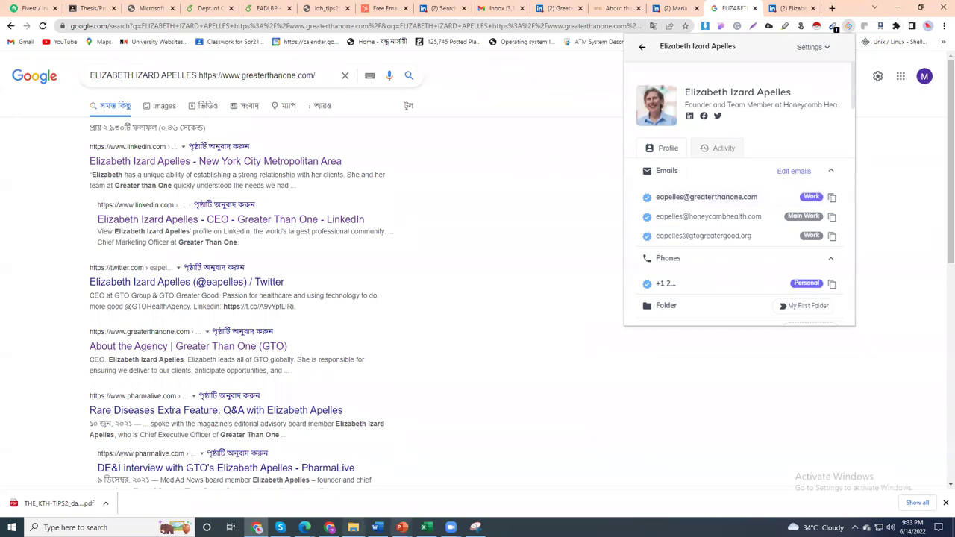
left_click(426, 528)
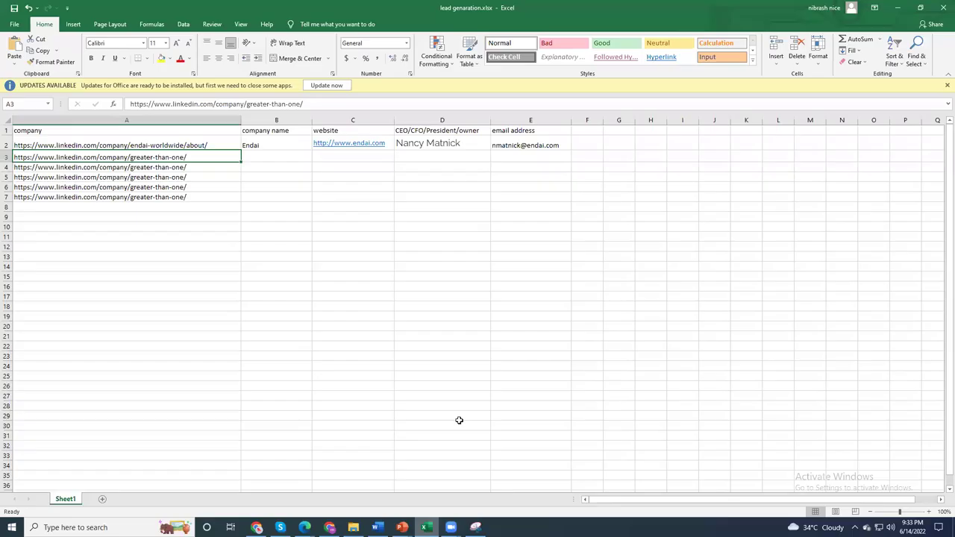
- Paste the copied work email into cell E3, then check cells D3, C3 and B3
left_click(521, 157)
key("ctrl+v")
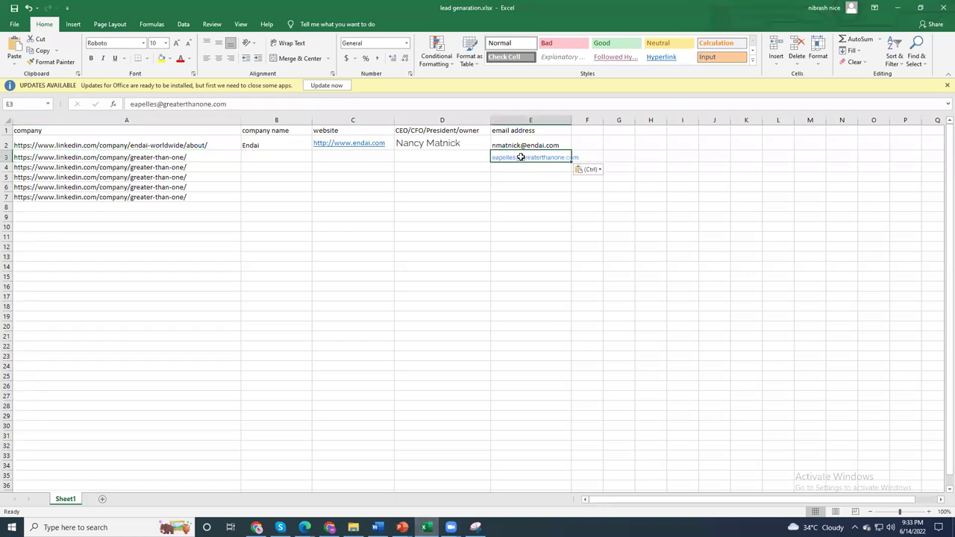
left_click(464, 166)
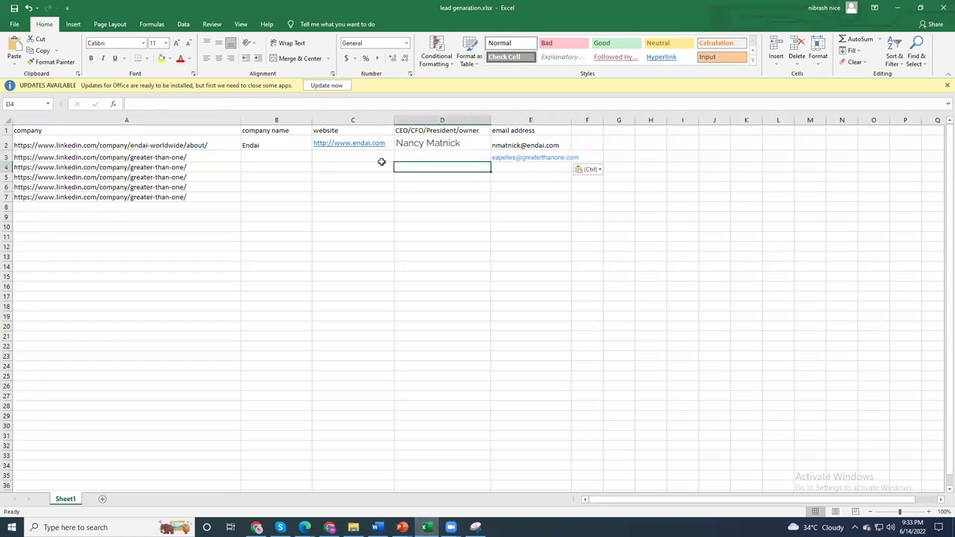
left_click(456, 157)
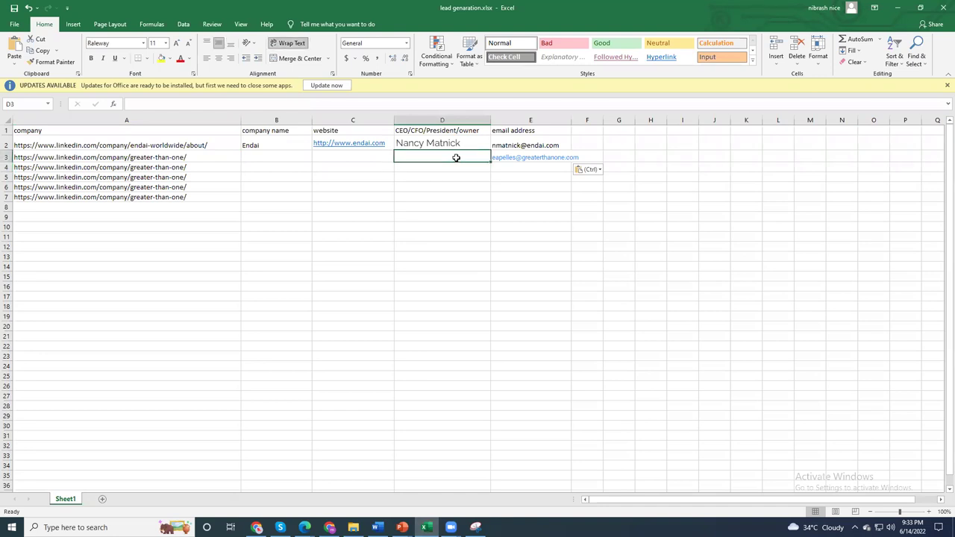
left_click(364, 156)
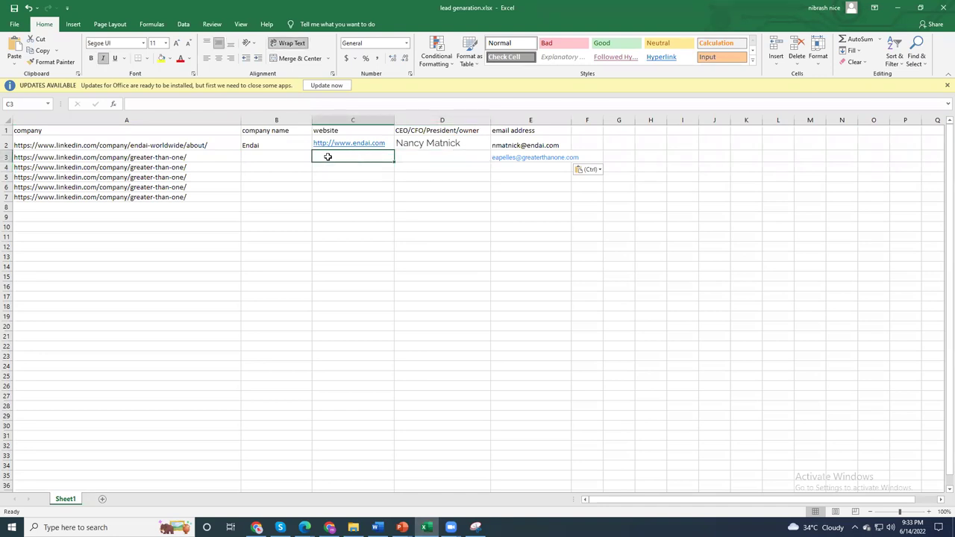
left_click(284, 157)
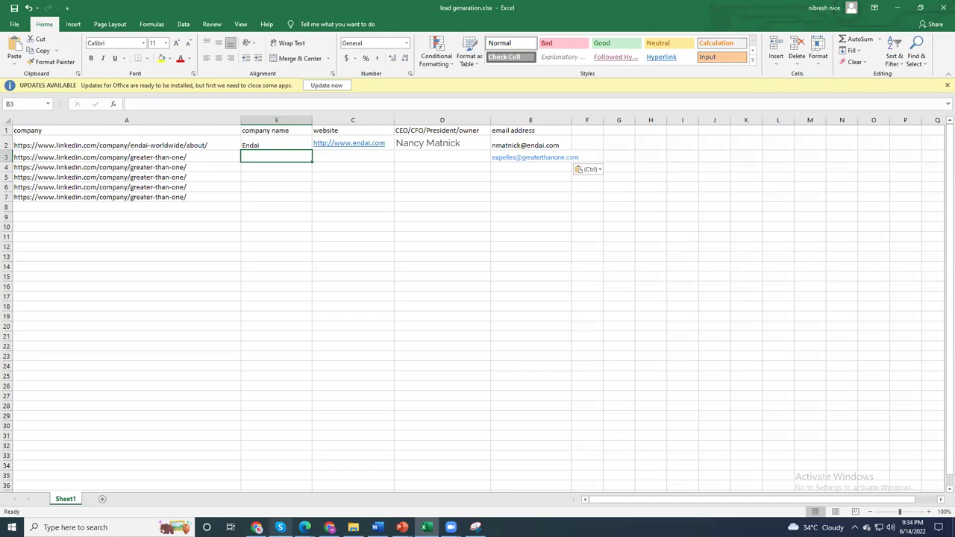
left_click(257, 528)
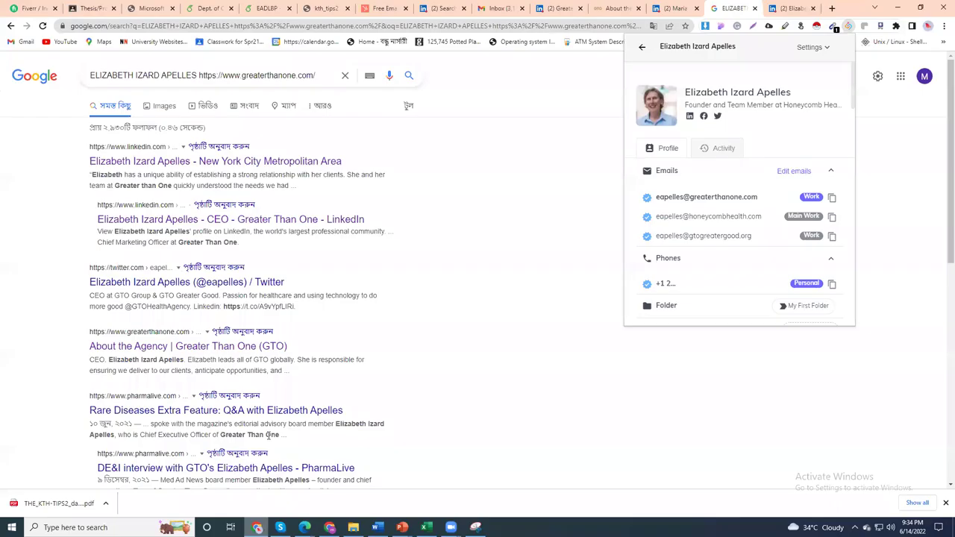
- Open a blank Gmail compose window, discard it, and open a new browser tab
left_click(493, 8)
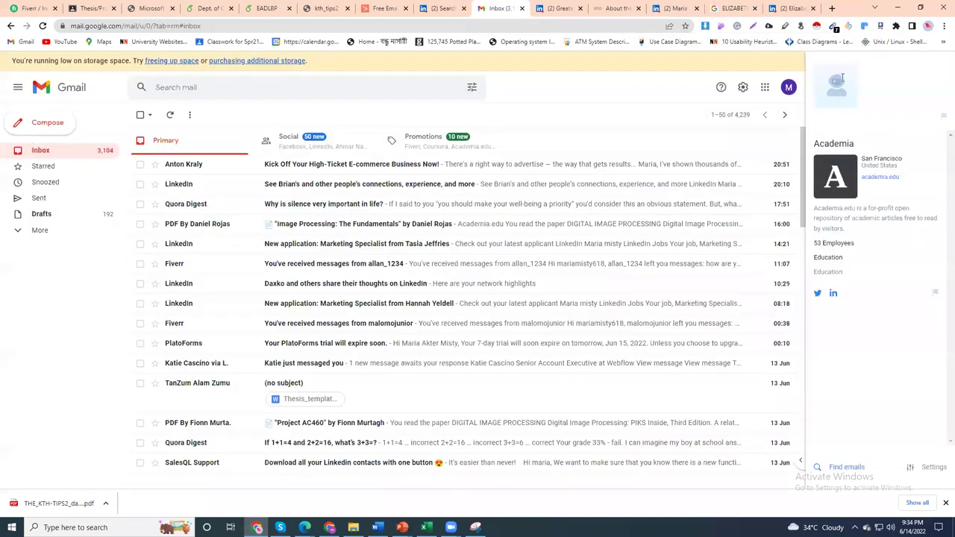
key("c")
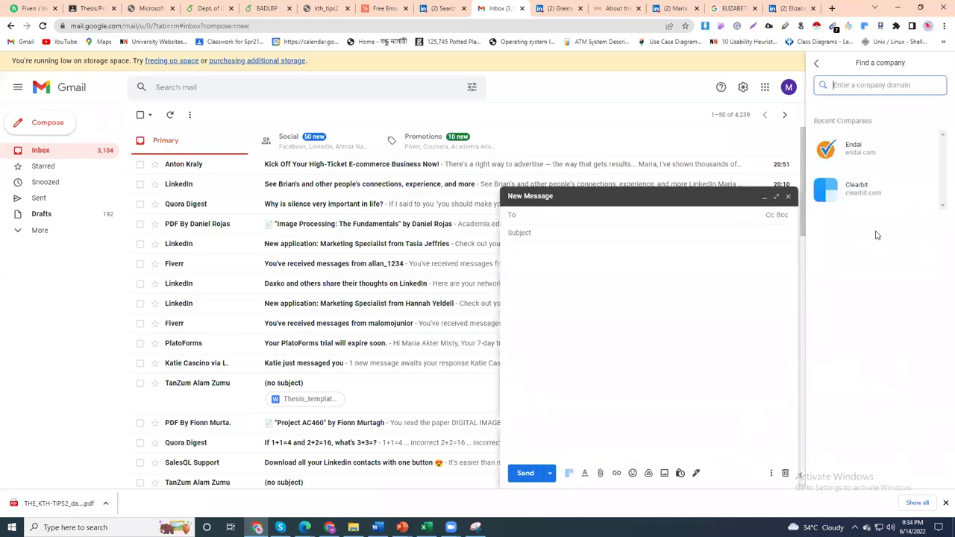
left_click(788, 196)
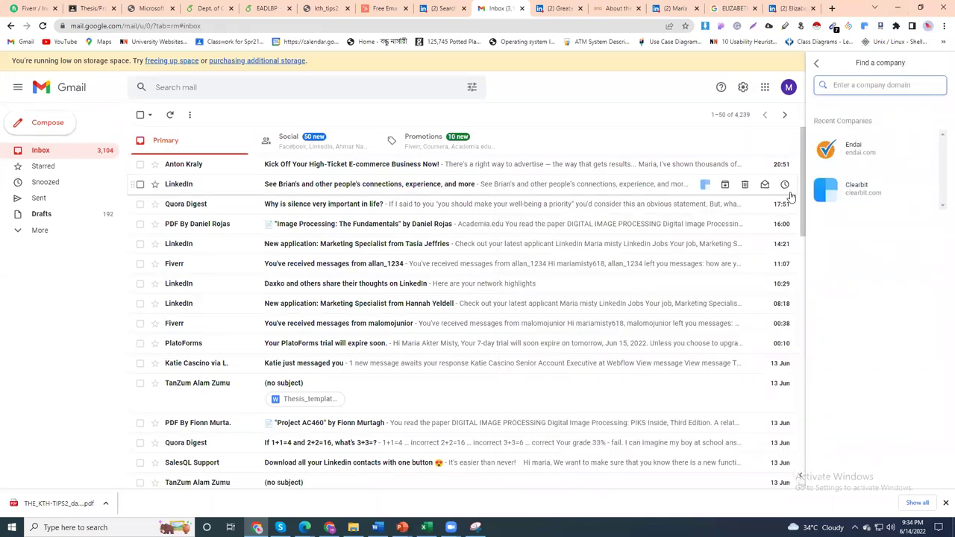
left_click(833, 8)
key("alt+Tab")
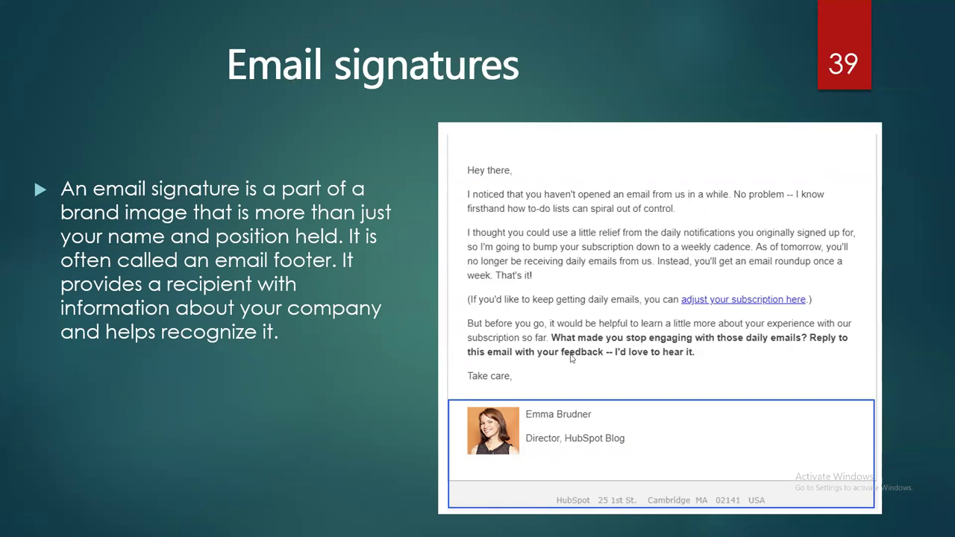
- Choose End Show from the slide's right-click menu to leave the Email signatures slideshow
right_click(341, 269)
left_click(373, 413)
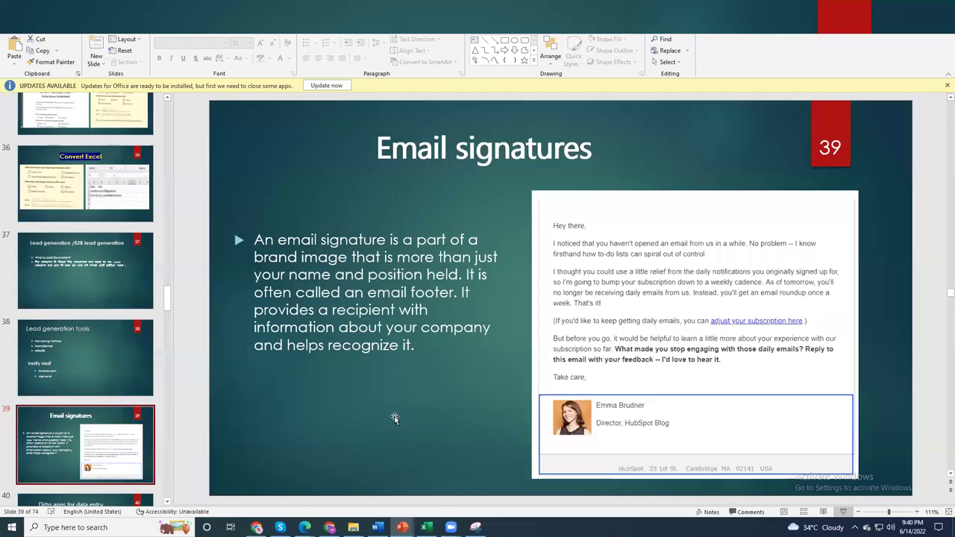
left_click(899, 9)
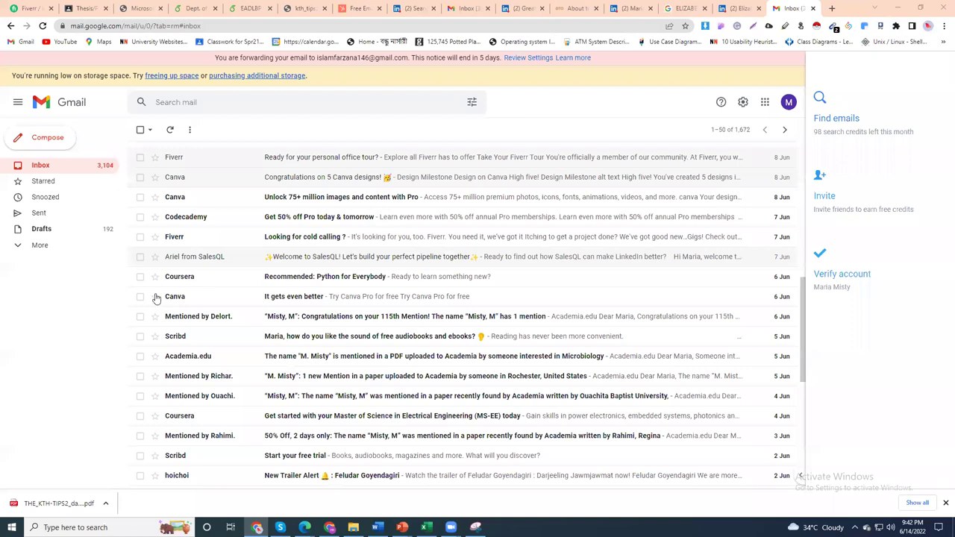
mouse_move(418, 237)
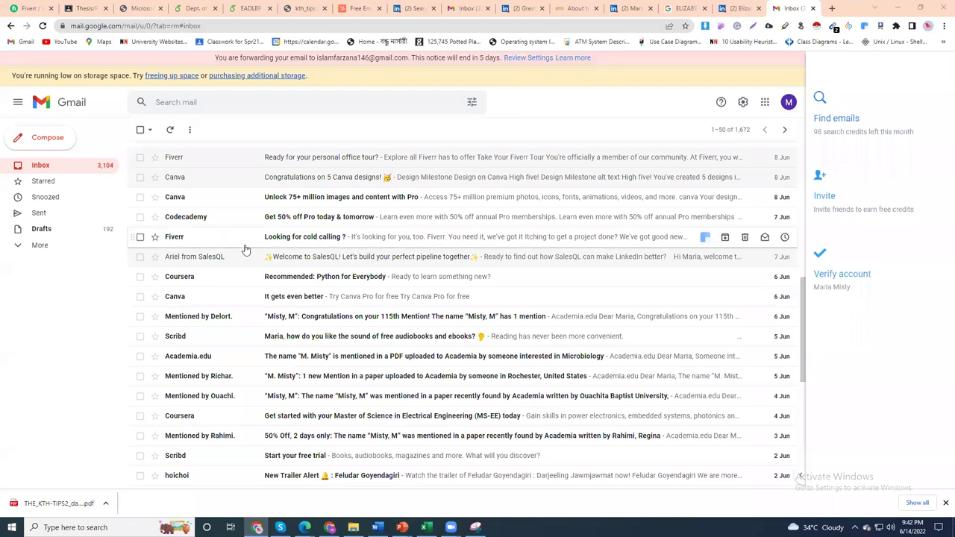
- Scroll down the inbox and open the Academia.edu 'mentioned in a PDF' email
scroll(246, 248, "down", 3)
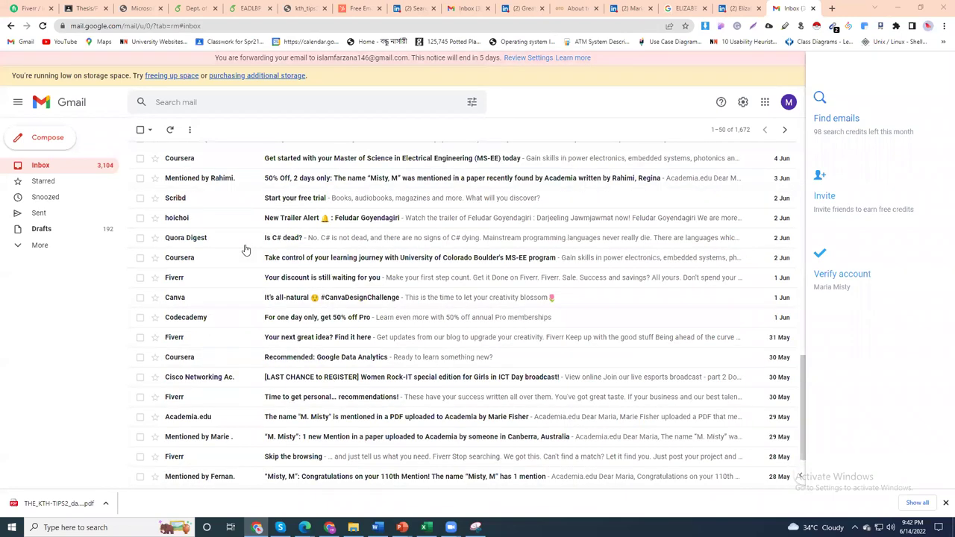
scroll(245, 248, "down", 2)
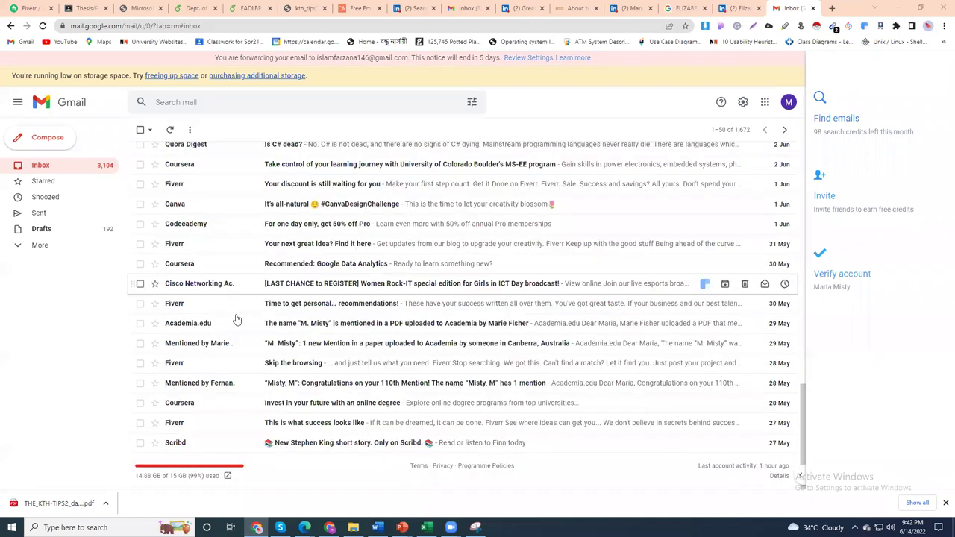
left_click(512, 316)
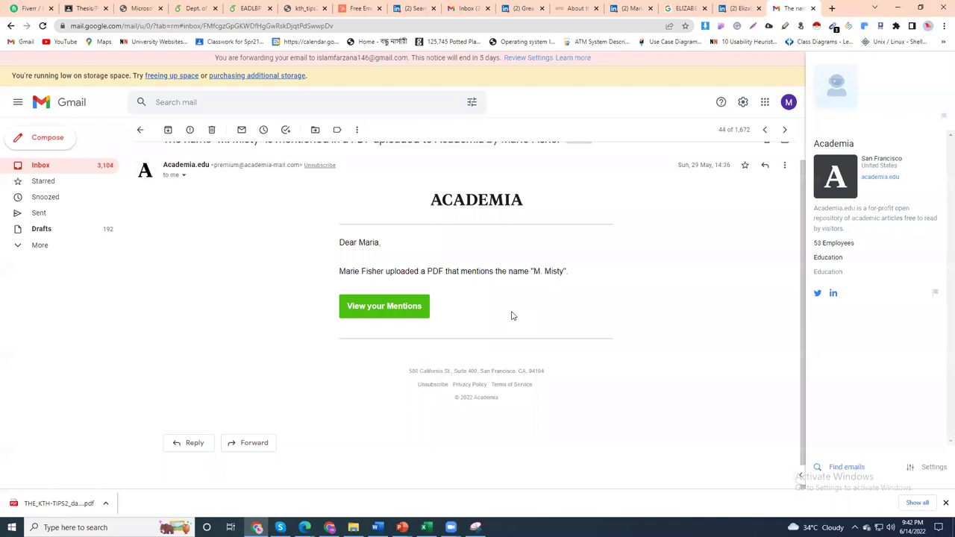